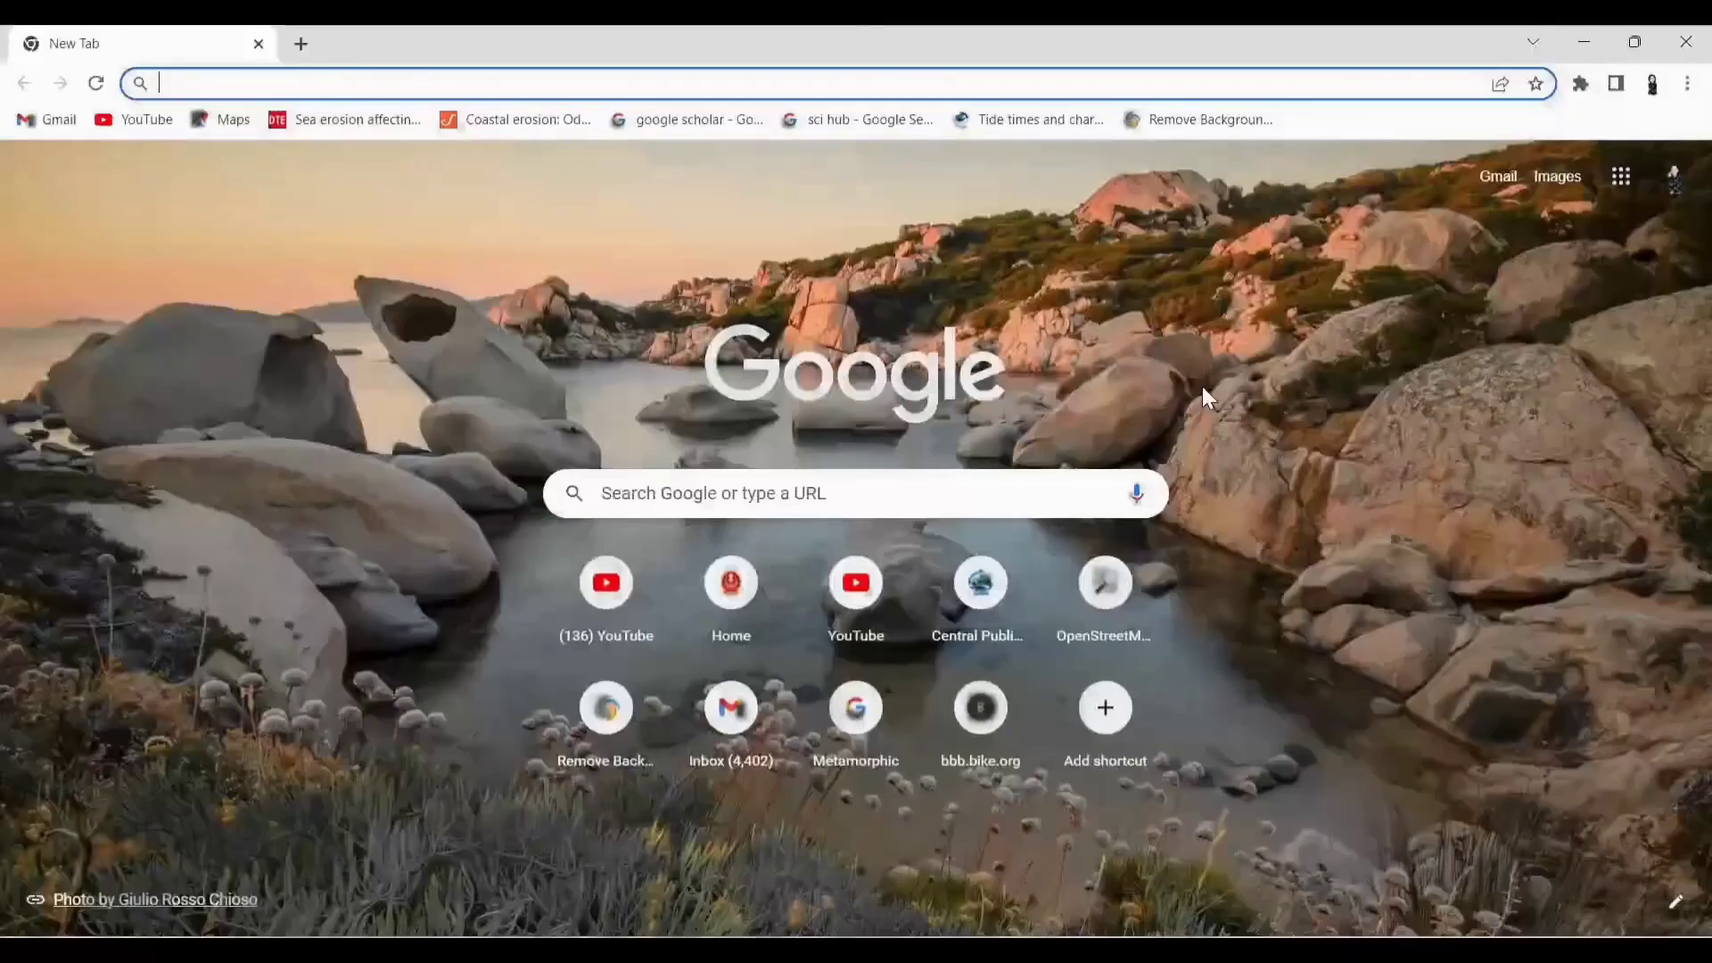
Search Google for BHUVAN and open the Bhuvan - NRSC website.
{"action": "left_click", "coordinate": [925, 488]}
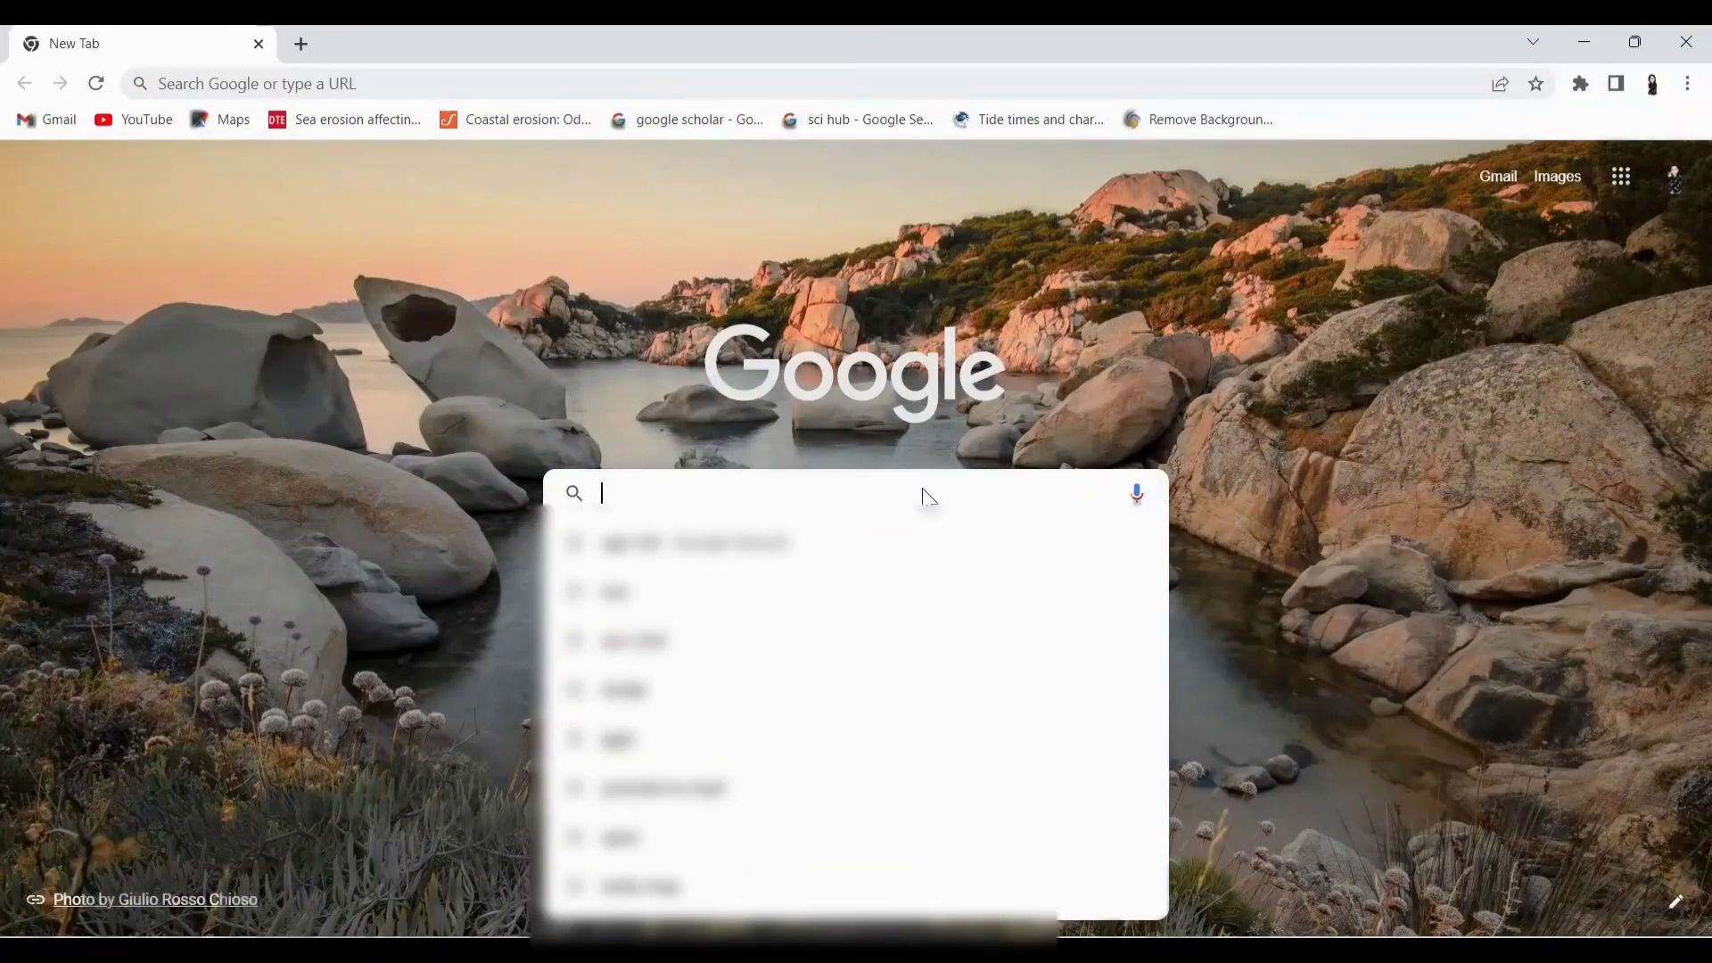
{"action": "type", "text": "BHU"}
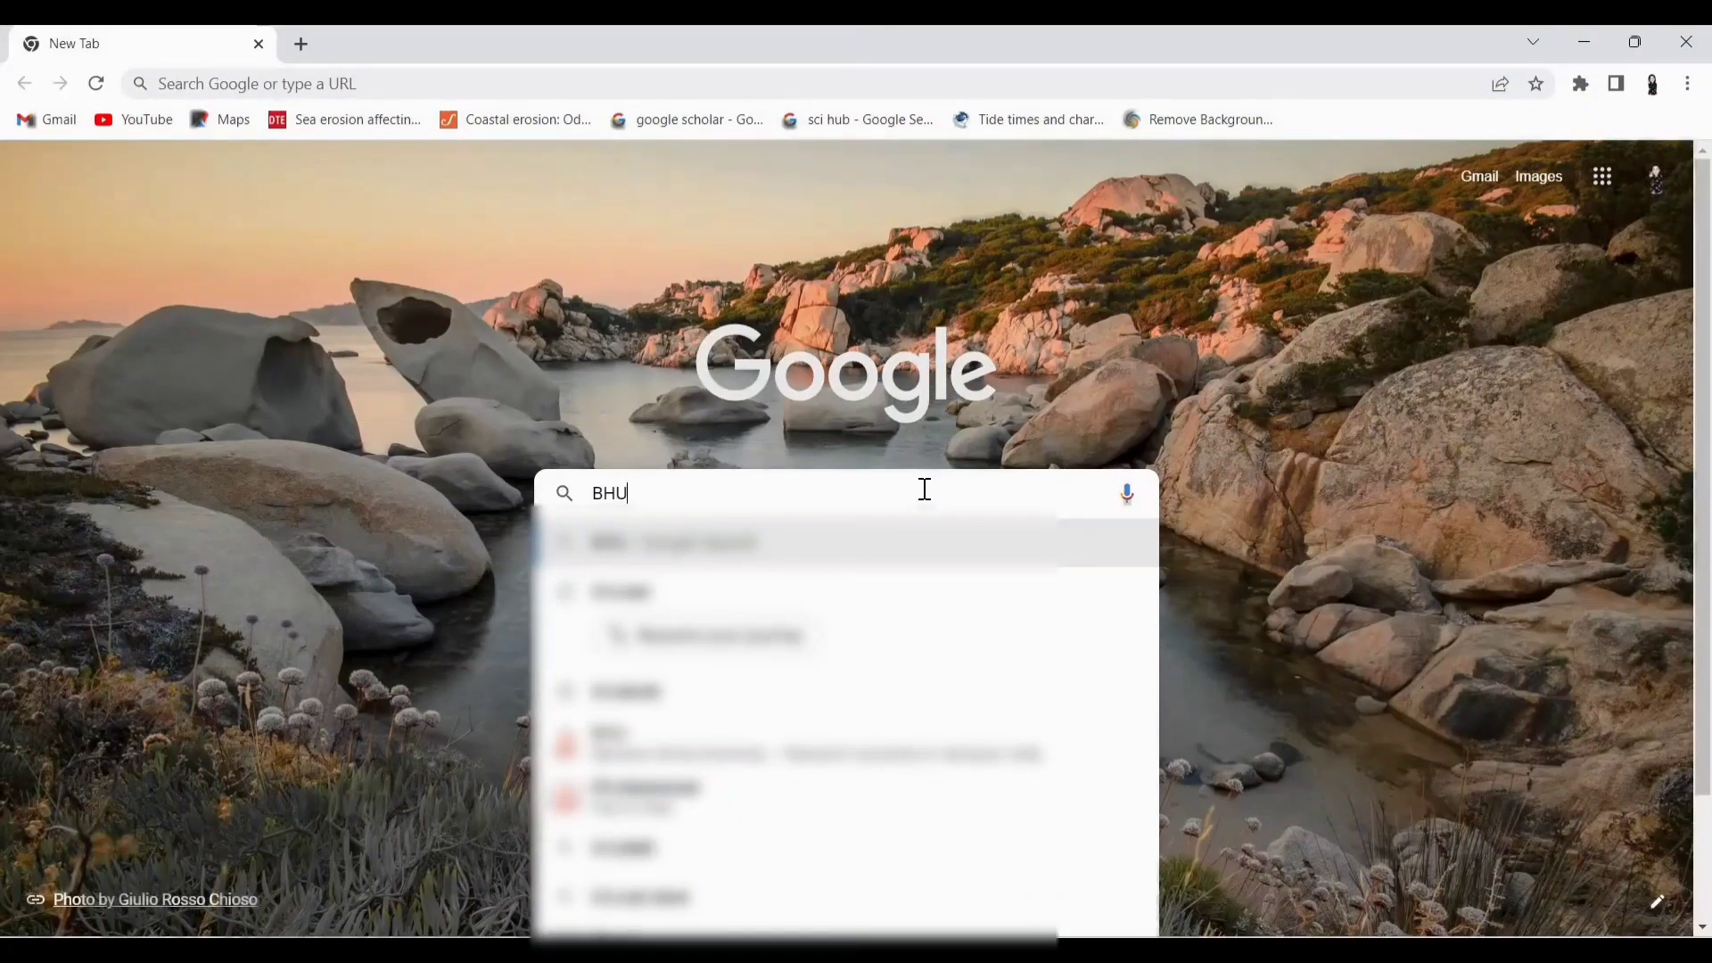
{"action": "type", "text": "VAN"}
{"action": "key", "text": "Return"}
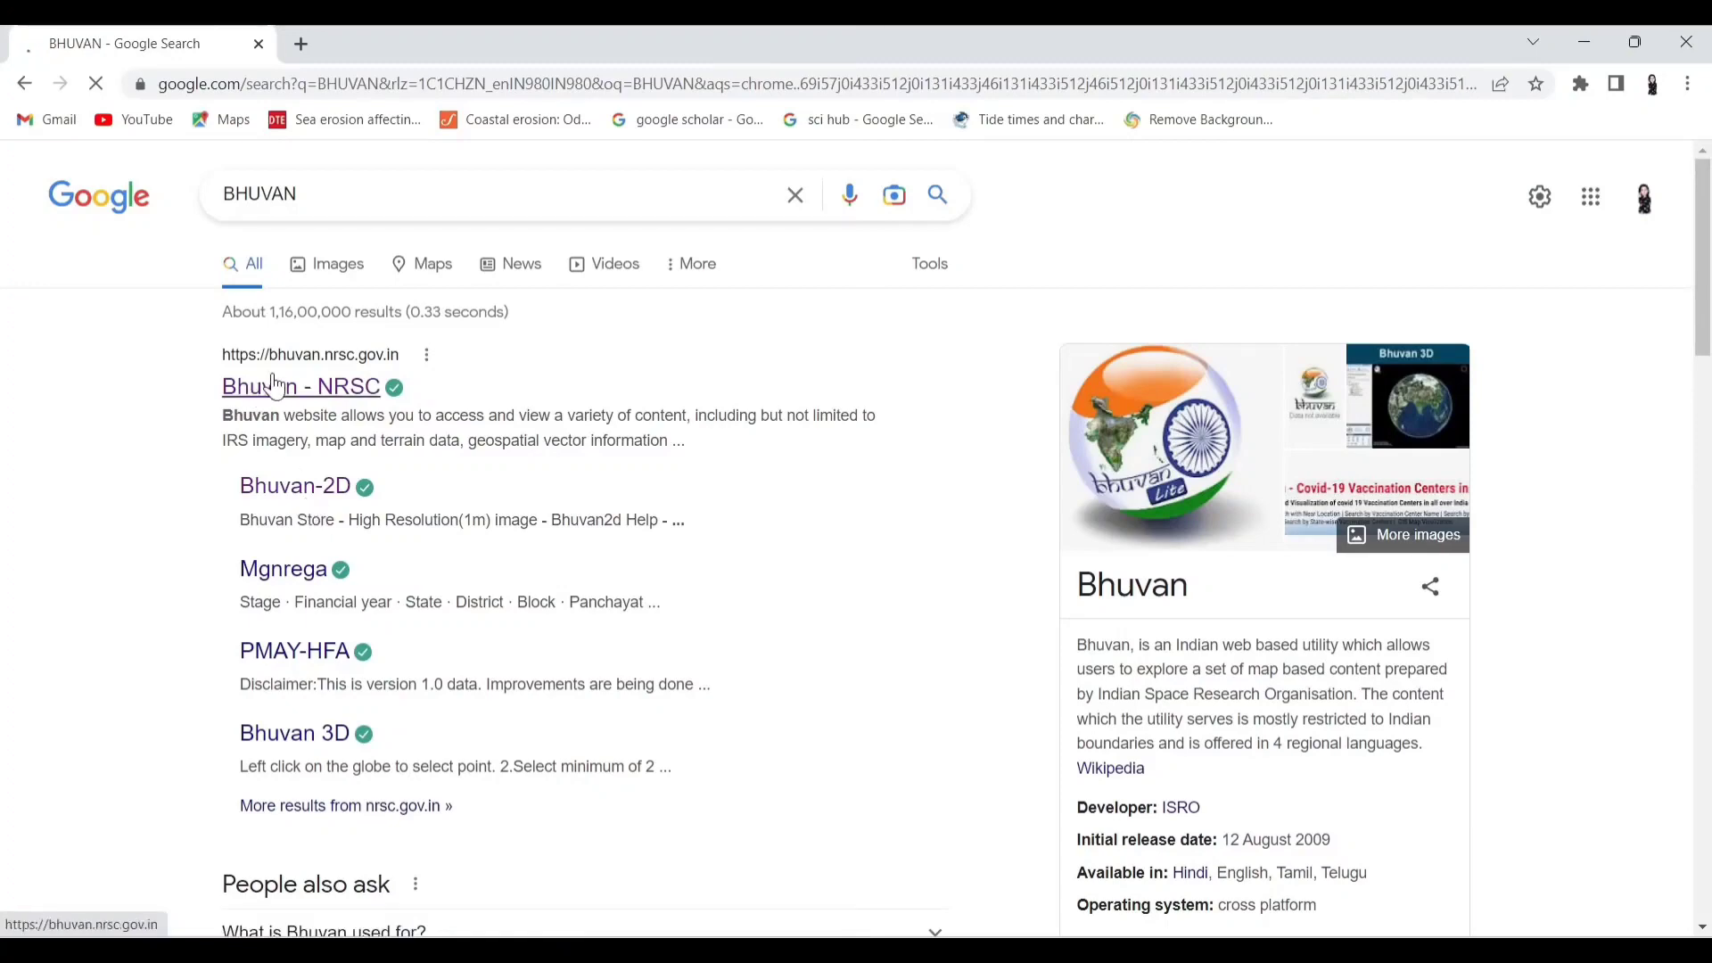
{"action": "left_click", "coordinate": [307, 392]}
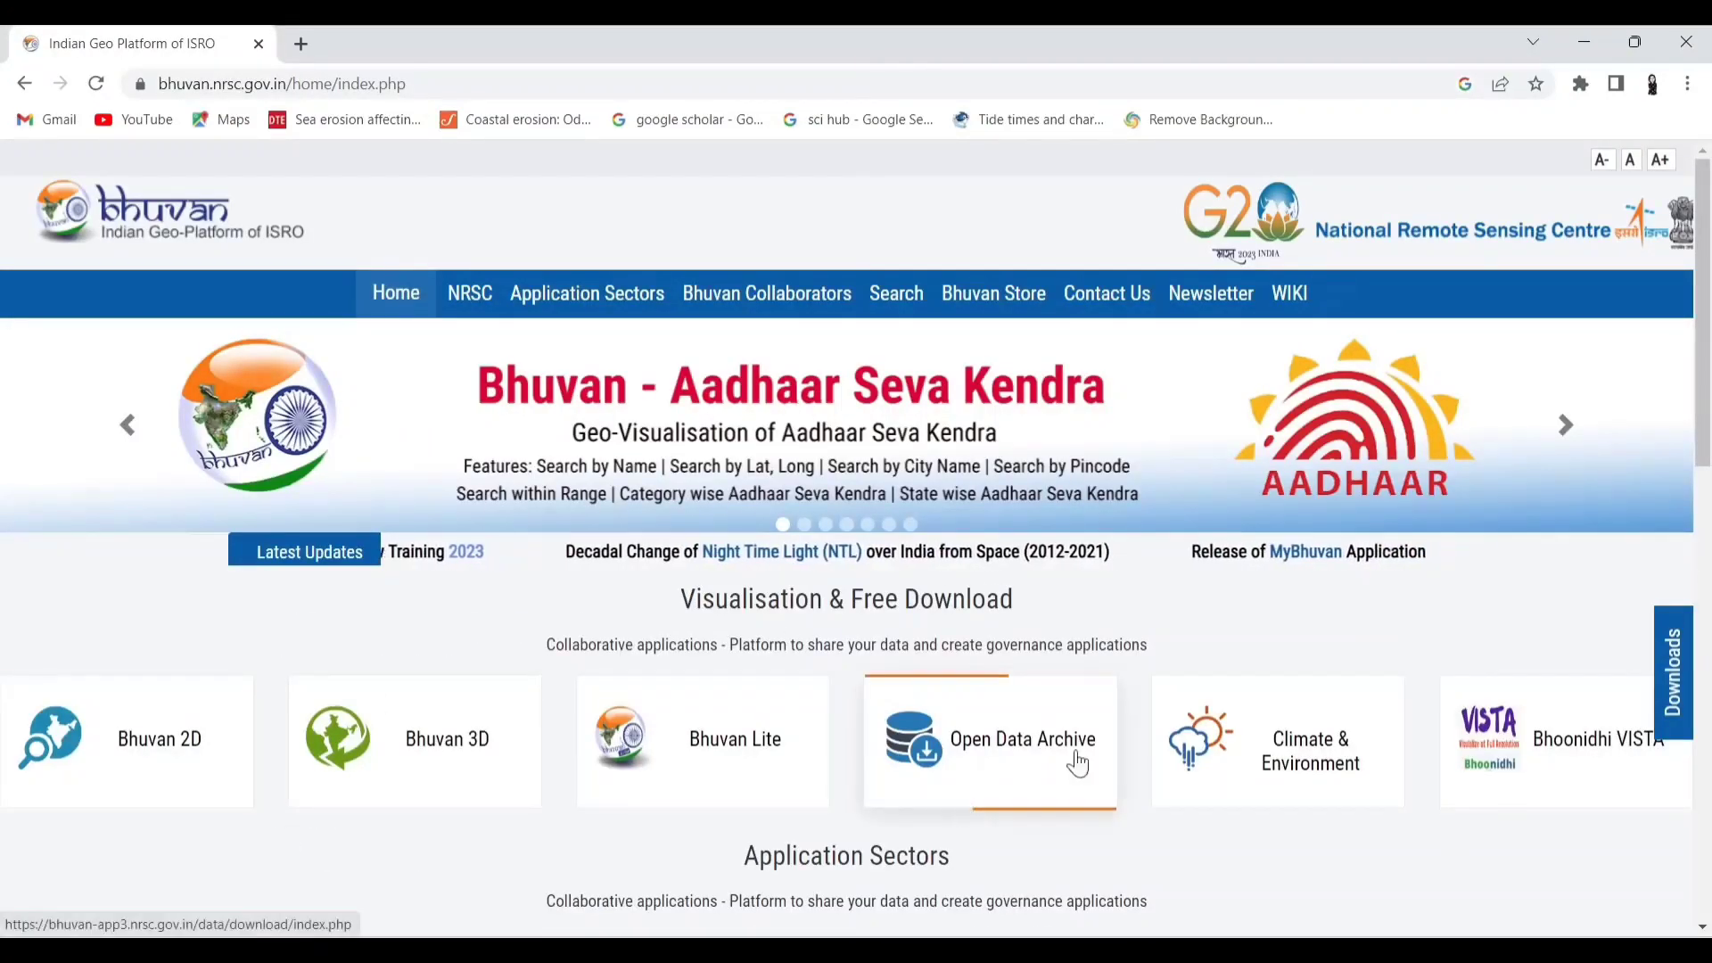
Open Bhuvan's Thematic Services and display the Land Use Land Cover(50K):2005-06 theme for ODISHA on the map.
{"action": "left_click_drag", "start_coordinate": [1703, 273], "coordinate": [1709, 695]}
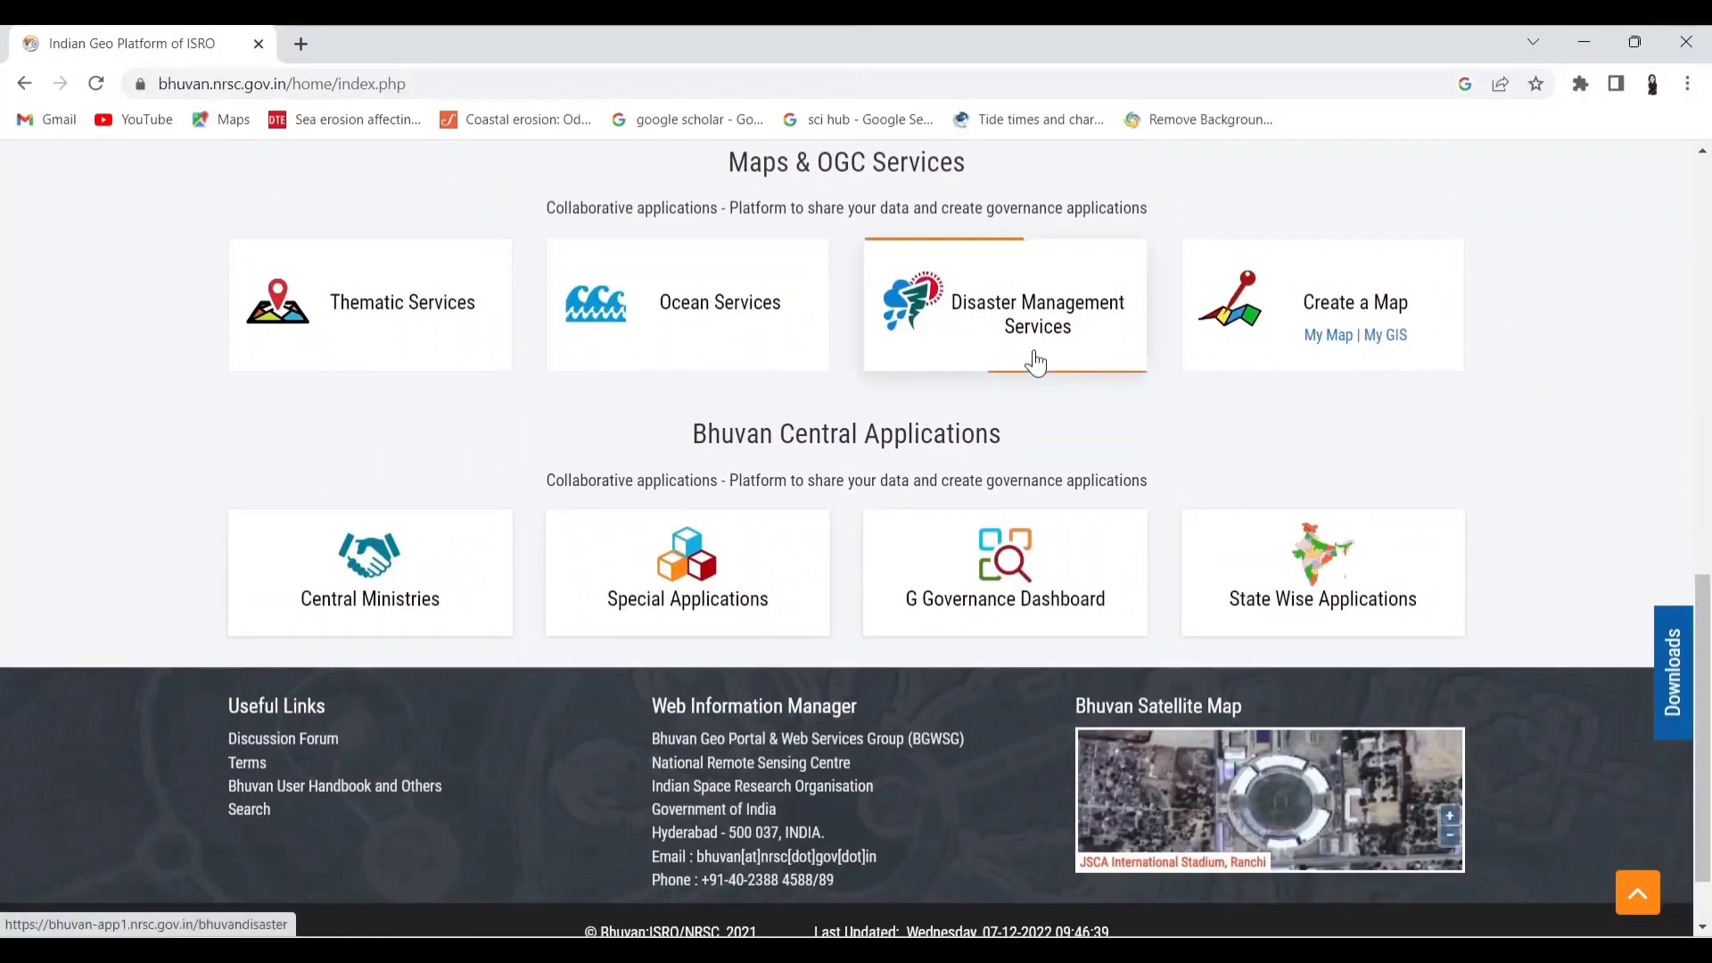
{"action": "left_click", "coordinate": [378, 319]}
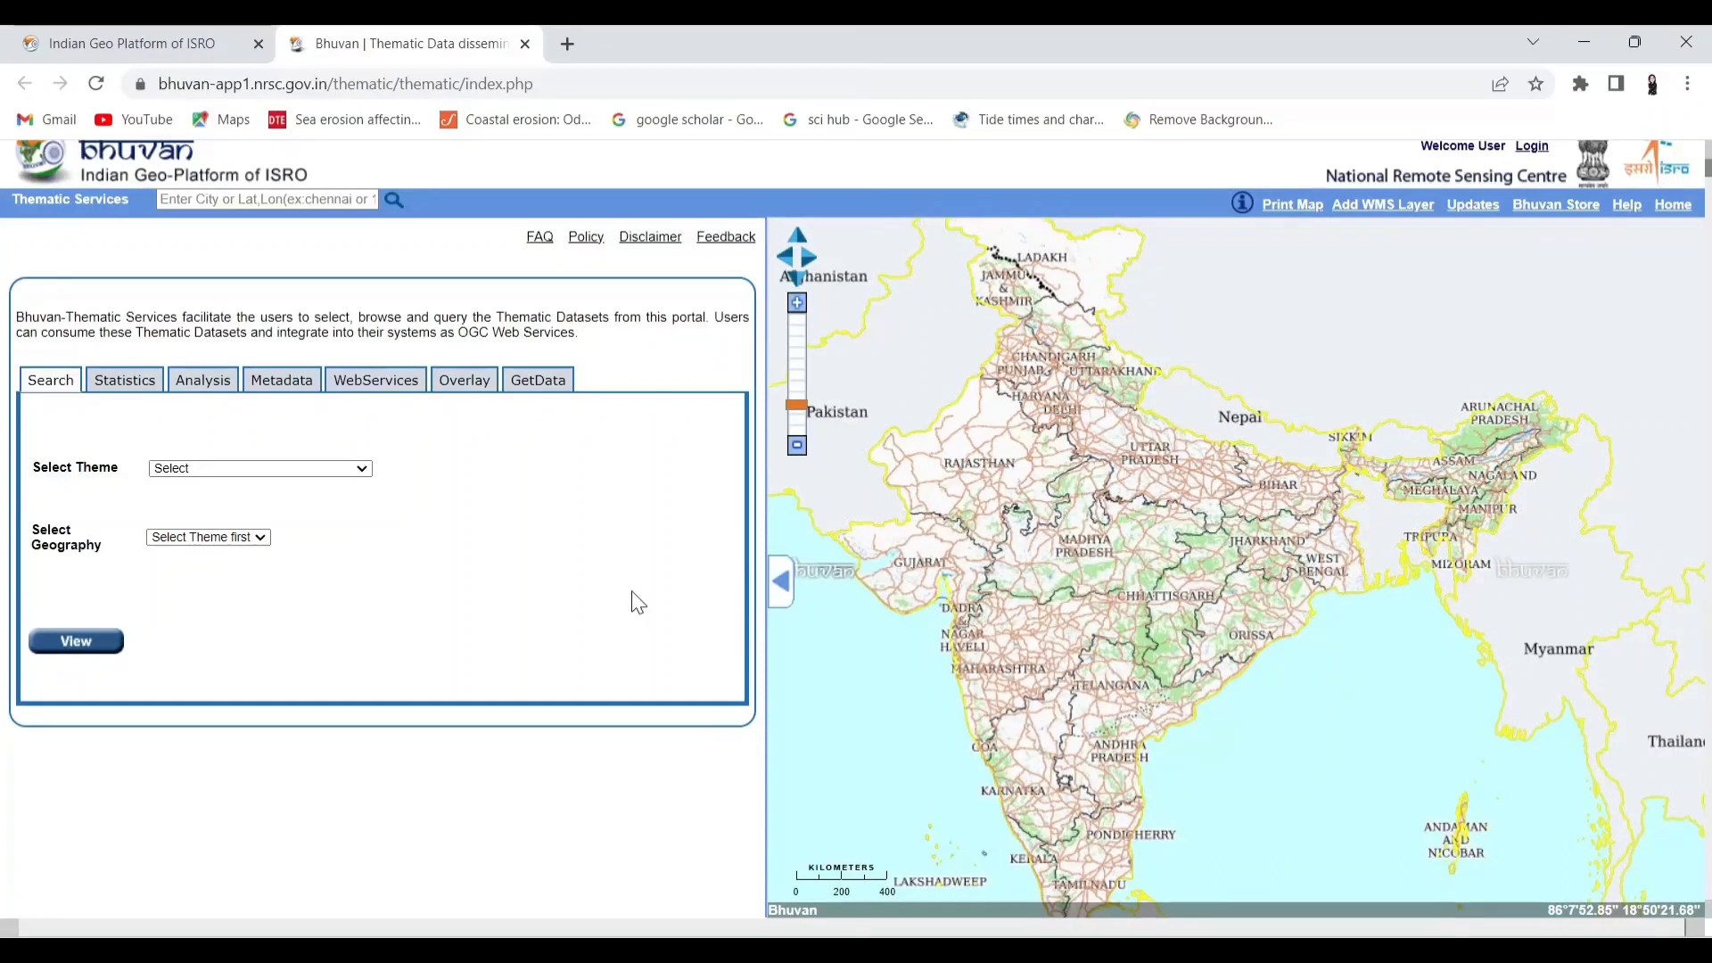
{"action": "left_click", "coordinate": [362, 469]}
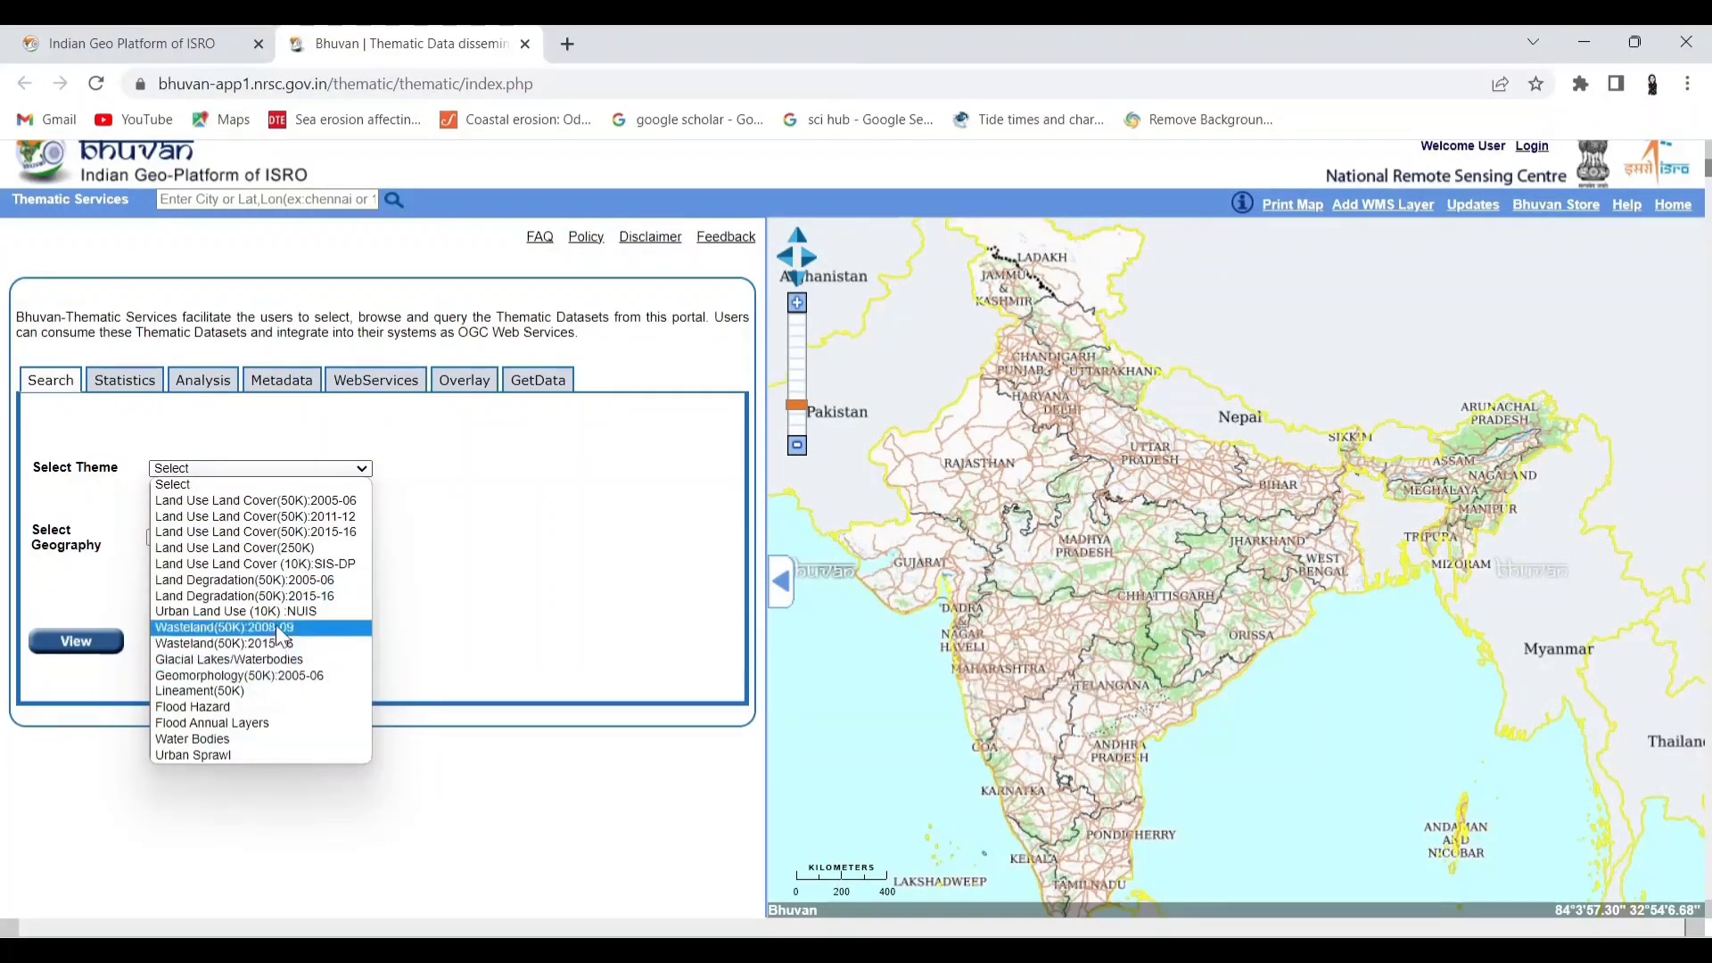
{"action": "left_click", "coordinate": [294, 501]}
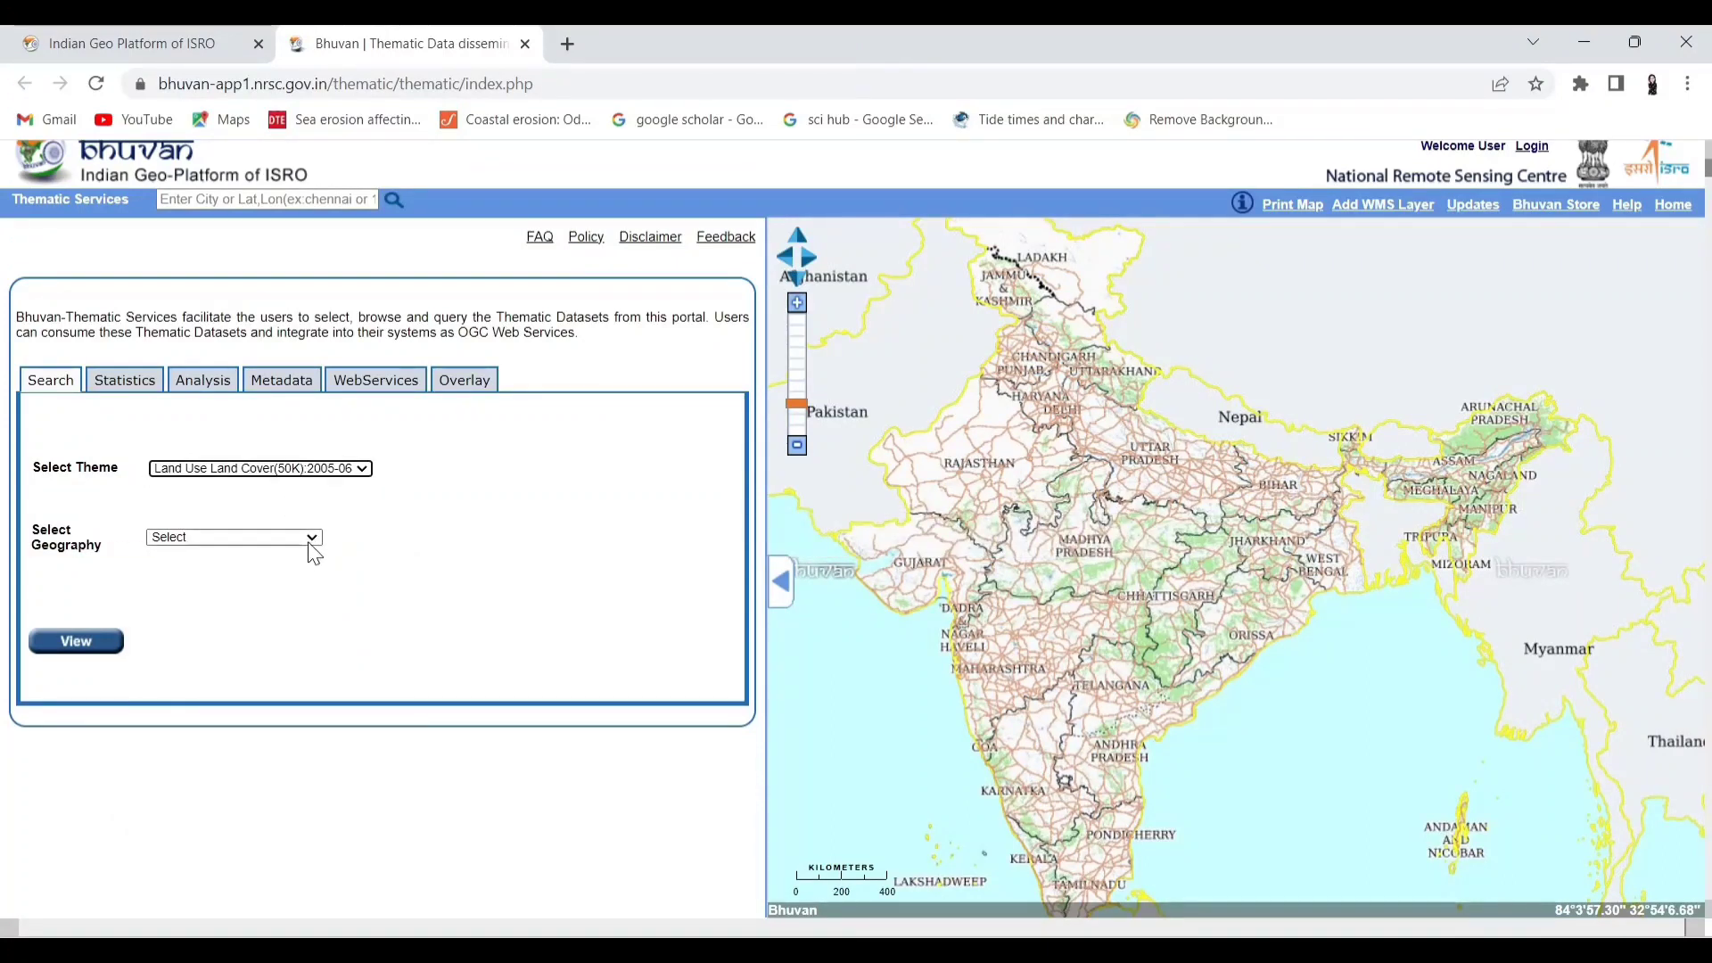
{"action": "left_click", "coordinate": [309, 535]}
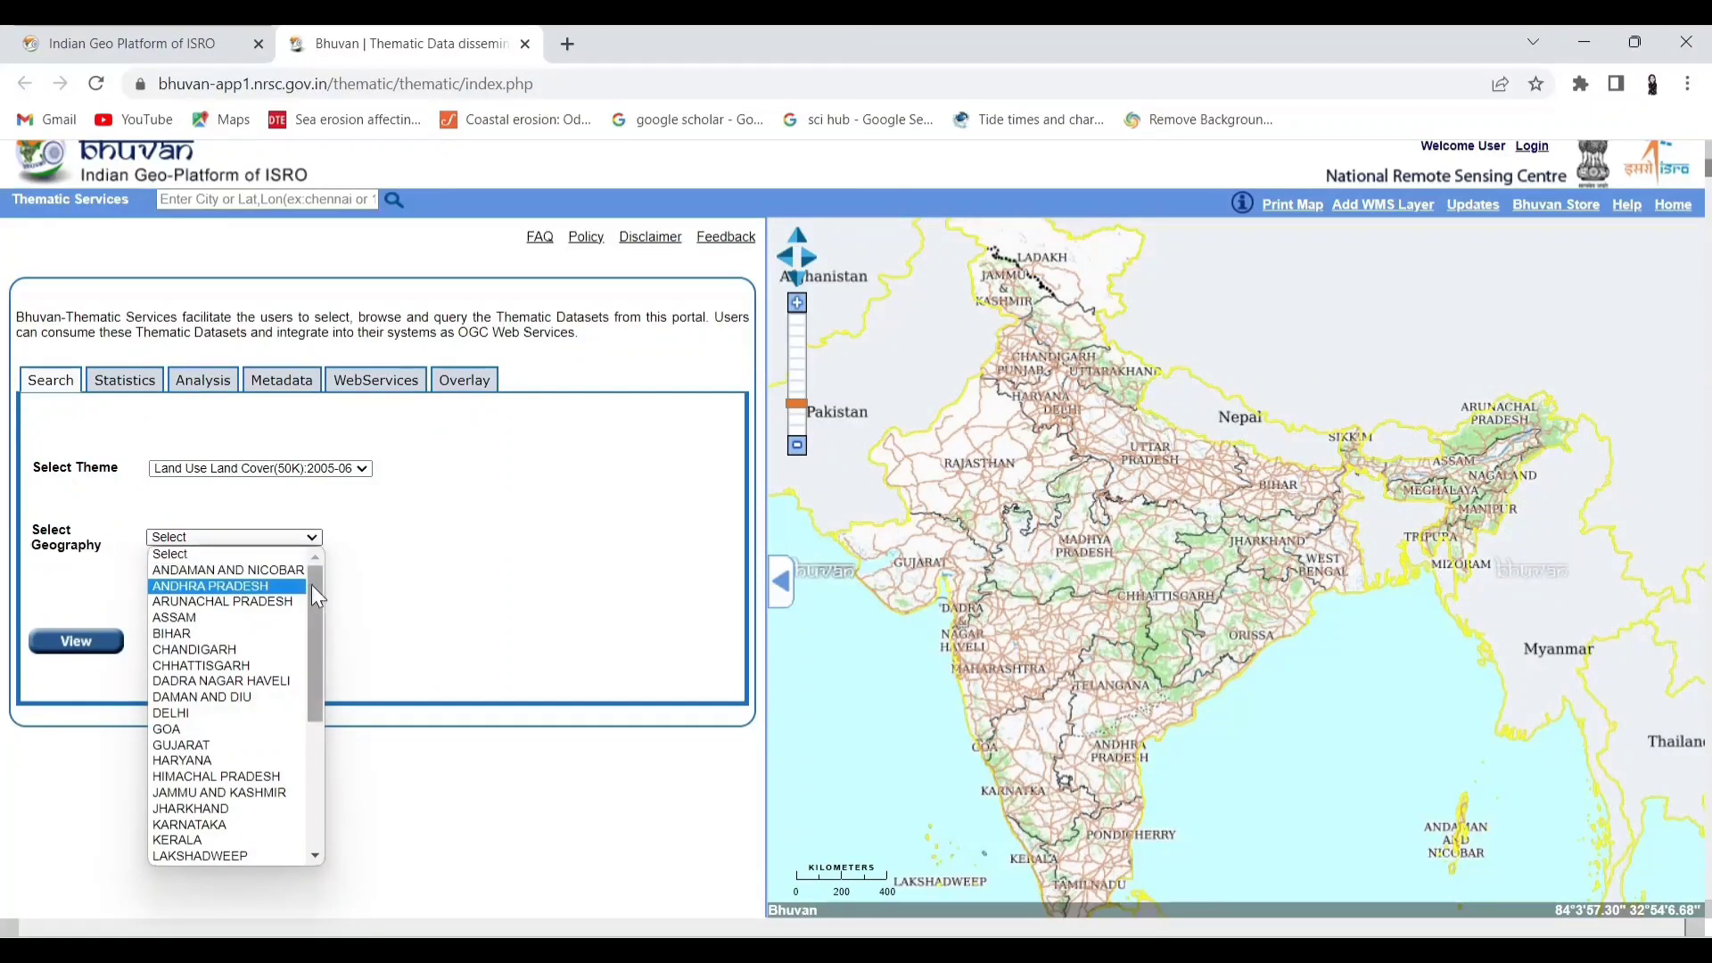
{"action": "left_click_drag", "start_coordinate": [312, 585], "coordinate": [304, 728]}
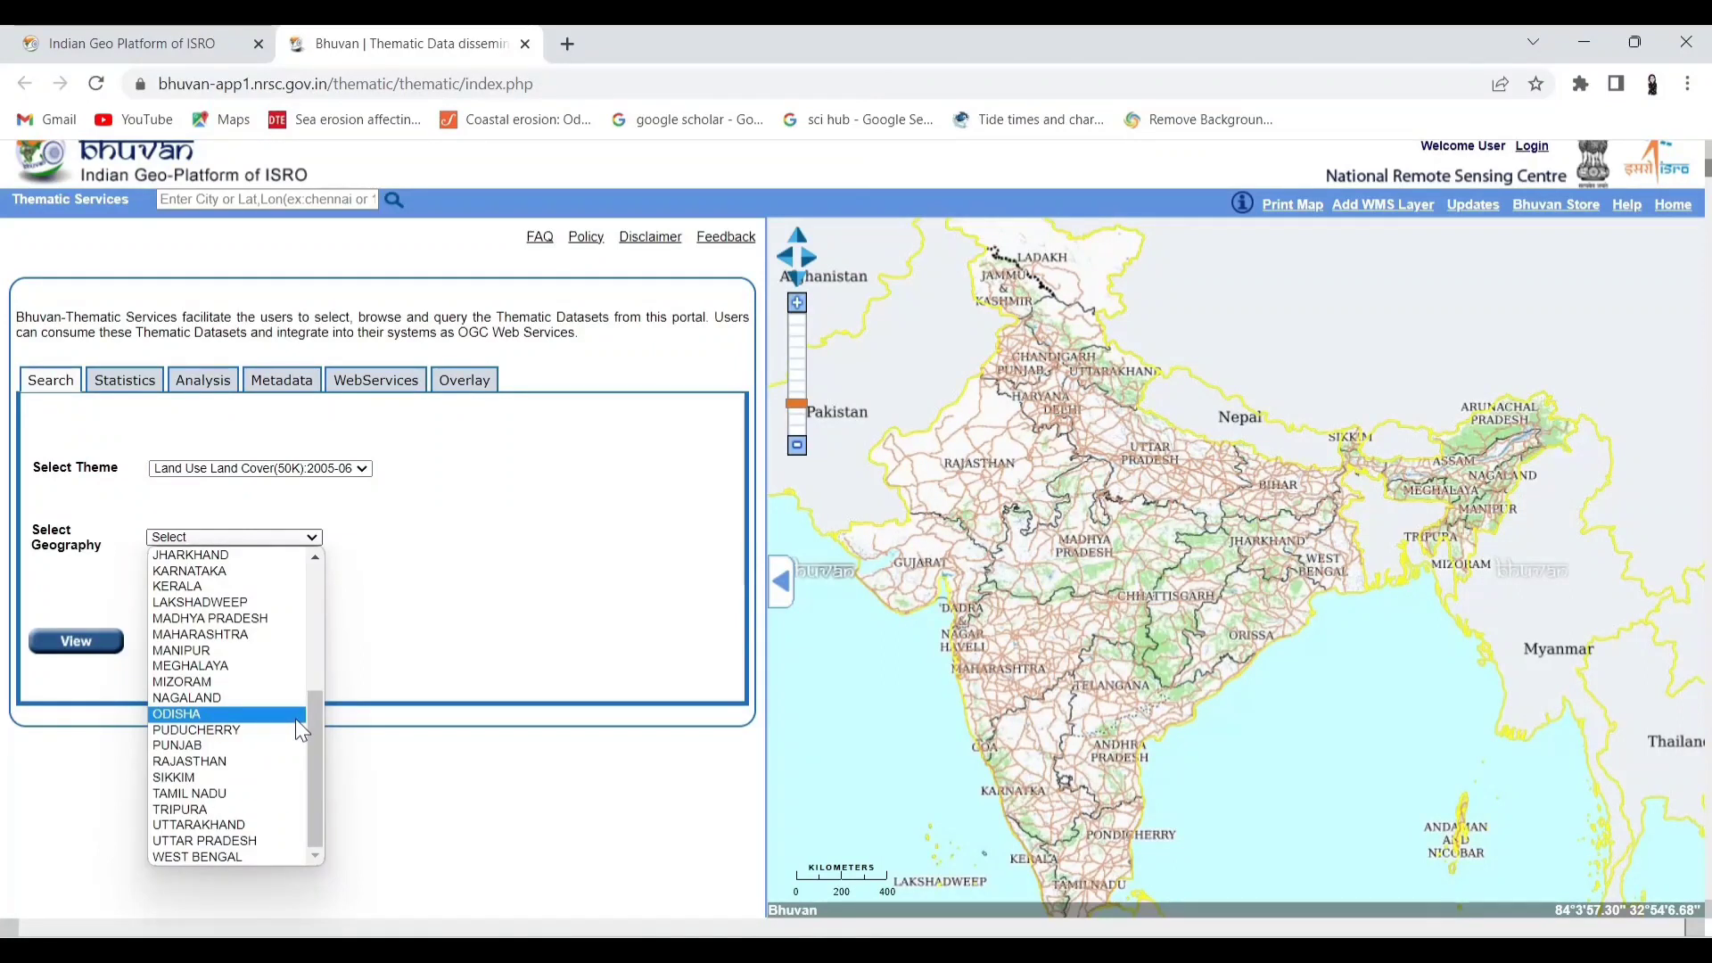
{"action": "left_click", "coordinate": [294, 717]}
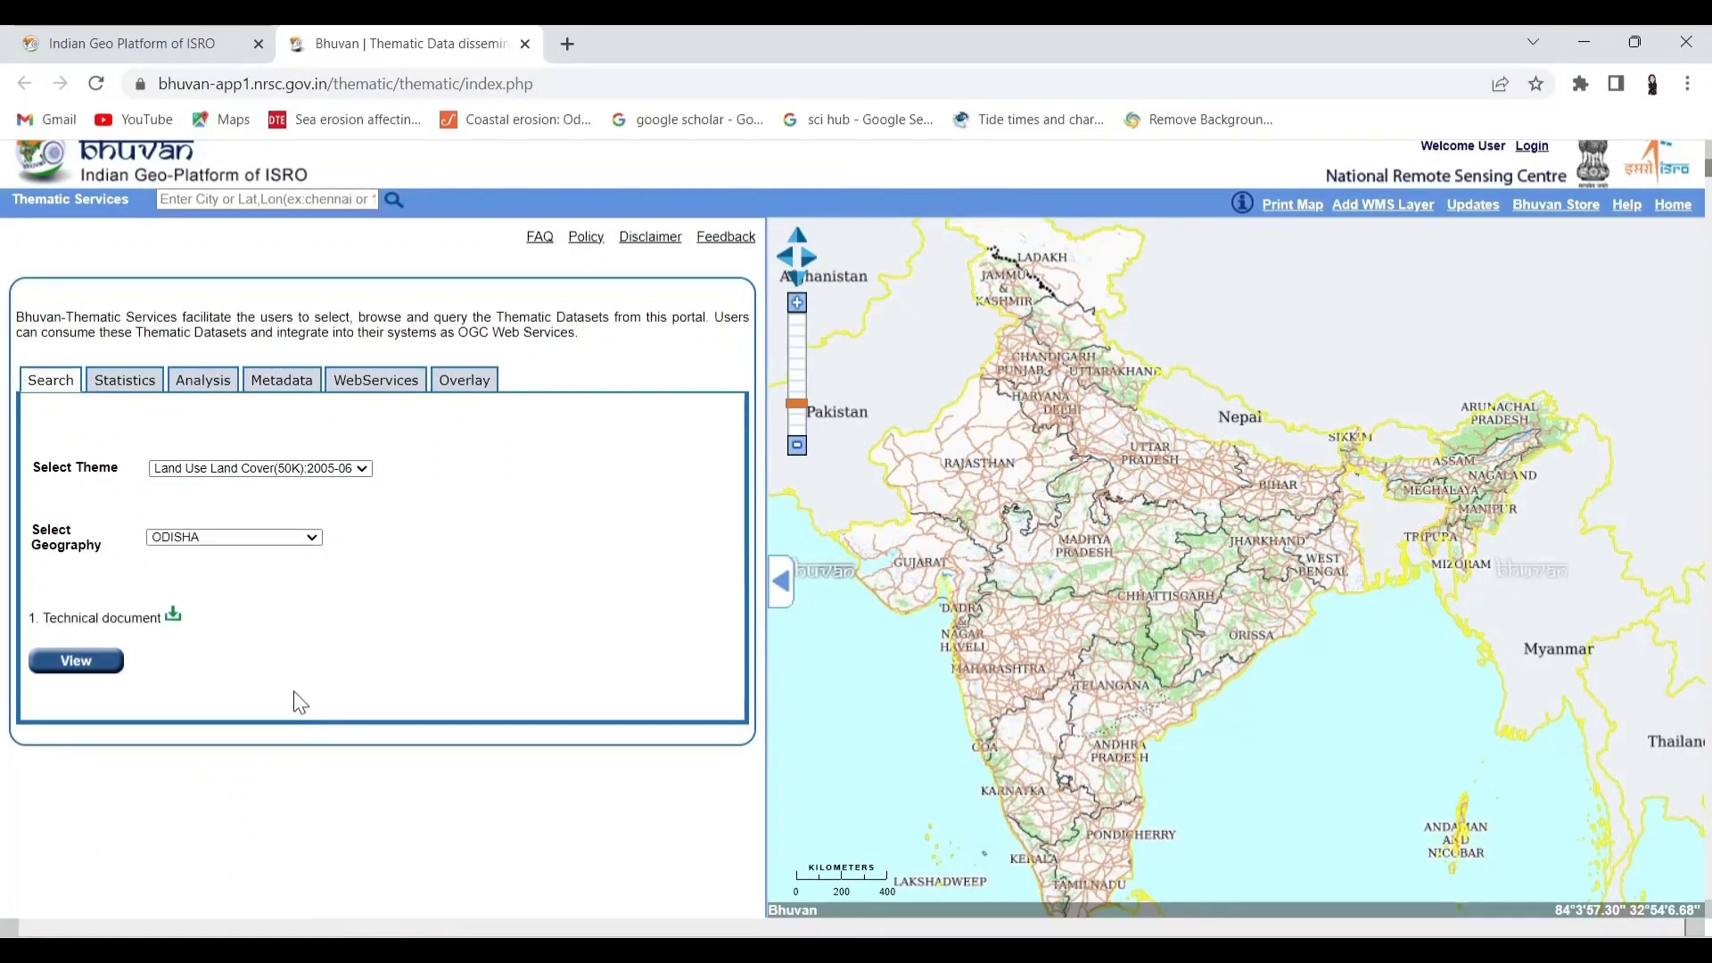
{"action": "left_click", "coordinate": [77, 660]}
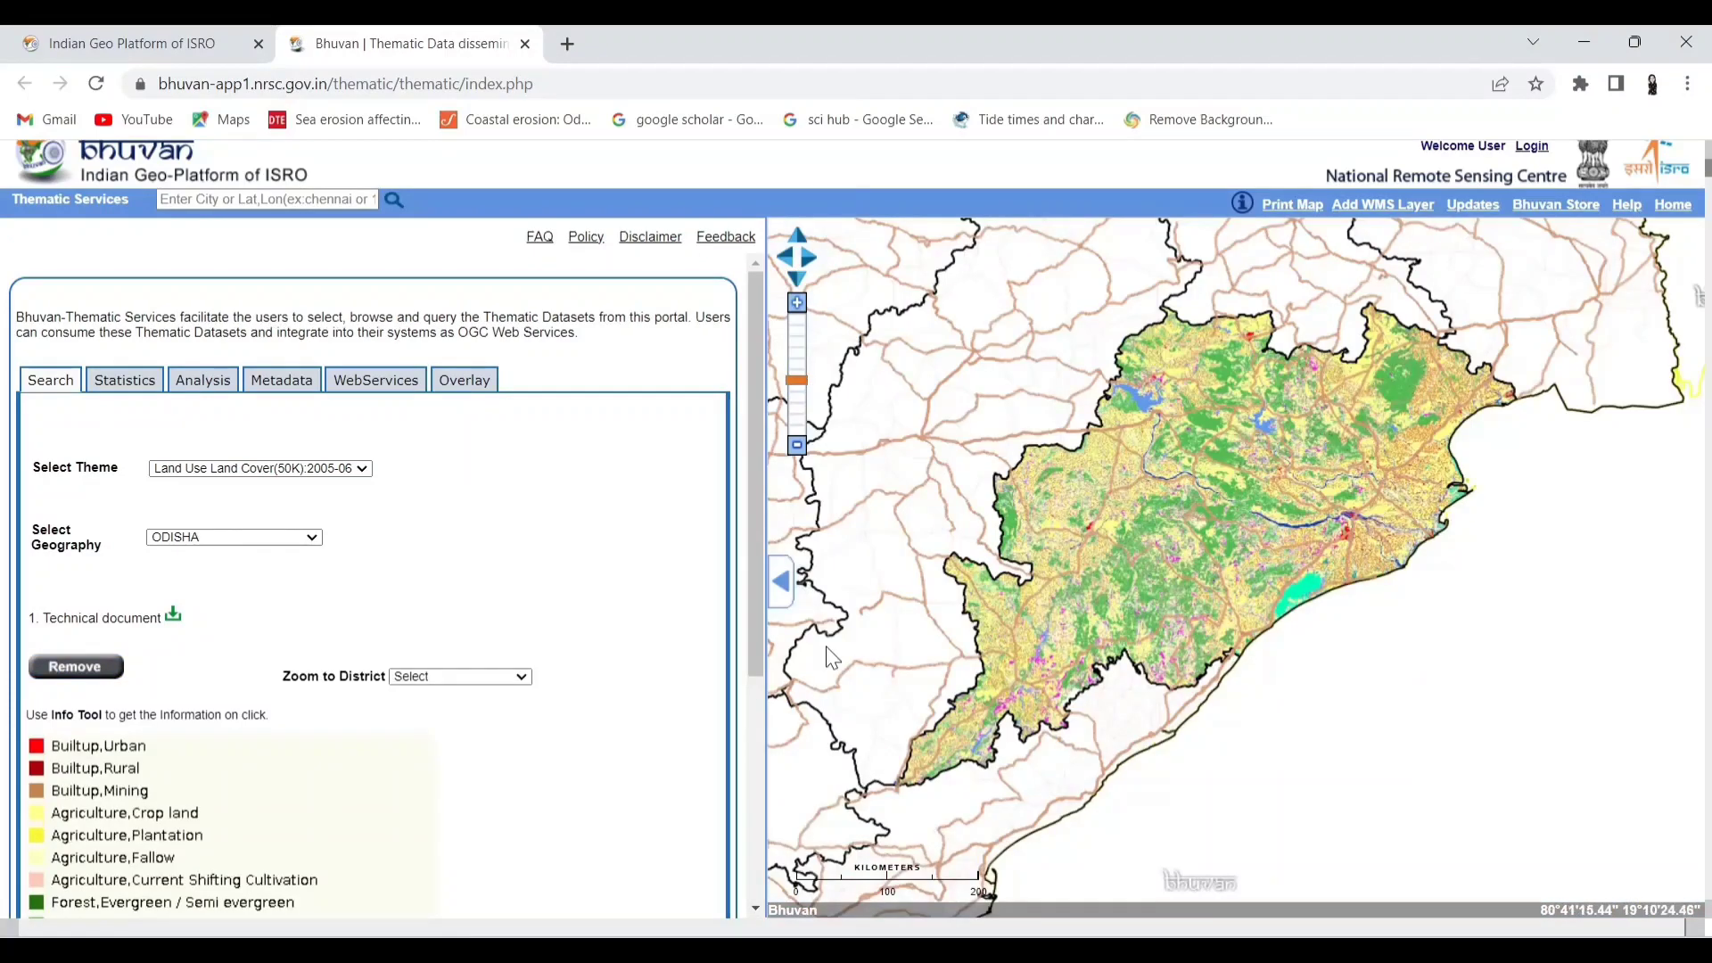
Look through the legend, state-wise statistics, analysis options and metadata of the Odisha land use land cover layer.
{"action": "left_click_drag", "start_coordinate": [758, 644], "coordinate": [754, 863]}
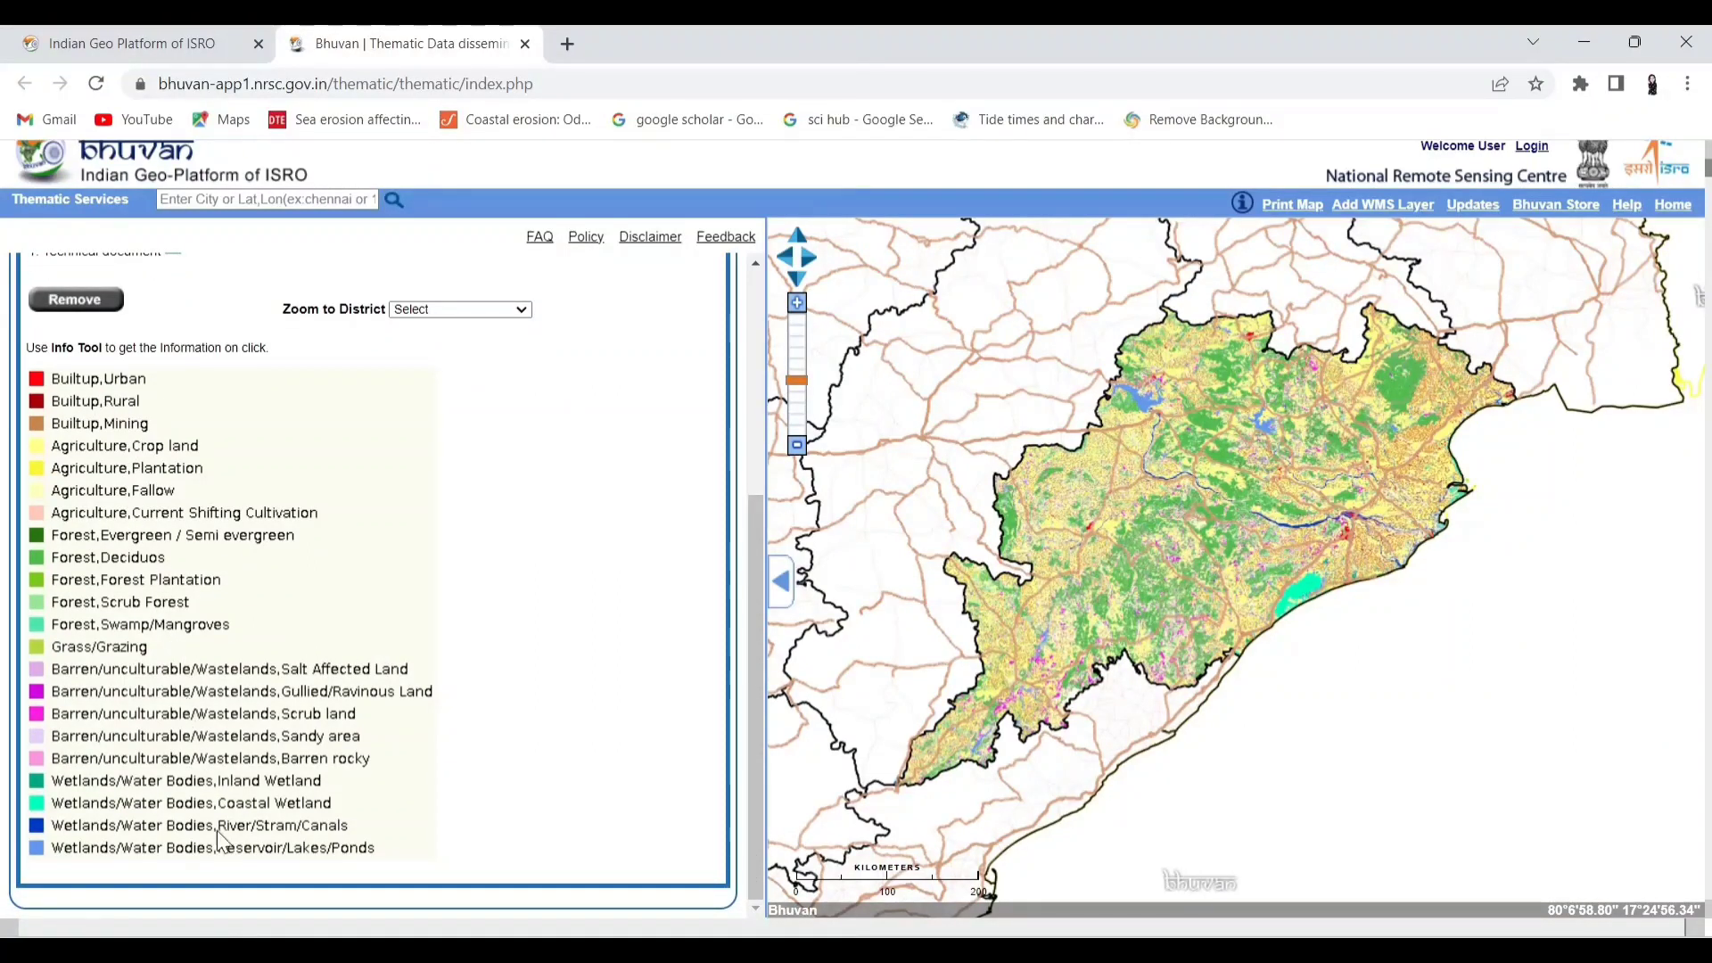
{"action": "left_click_drag", "start_coordinate": [763, 851], "coordinate": [762, 627]}
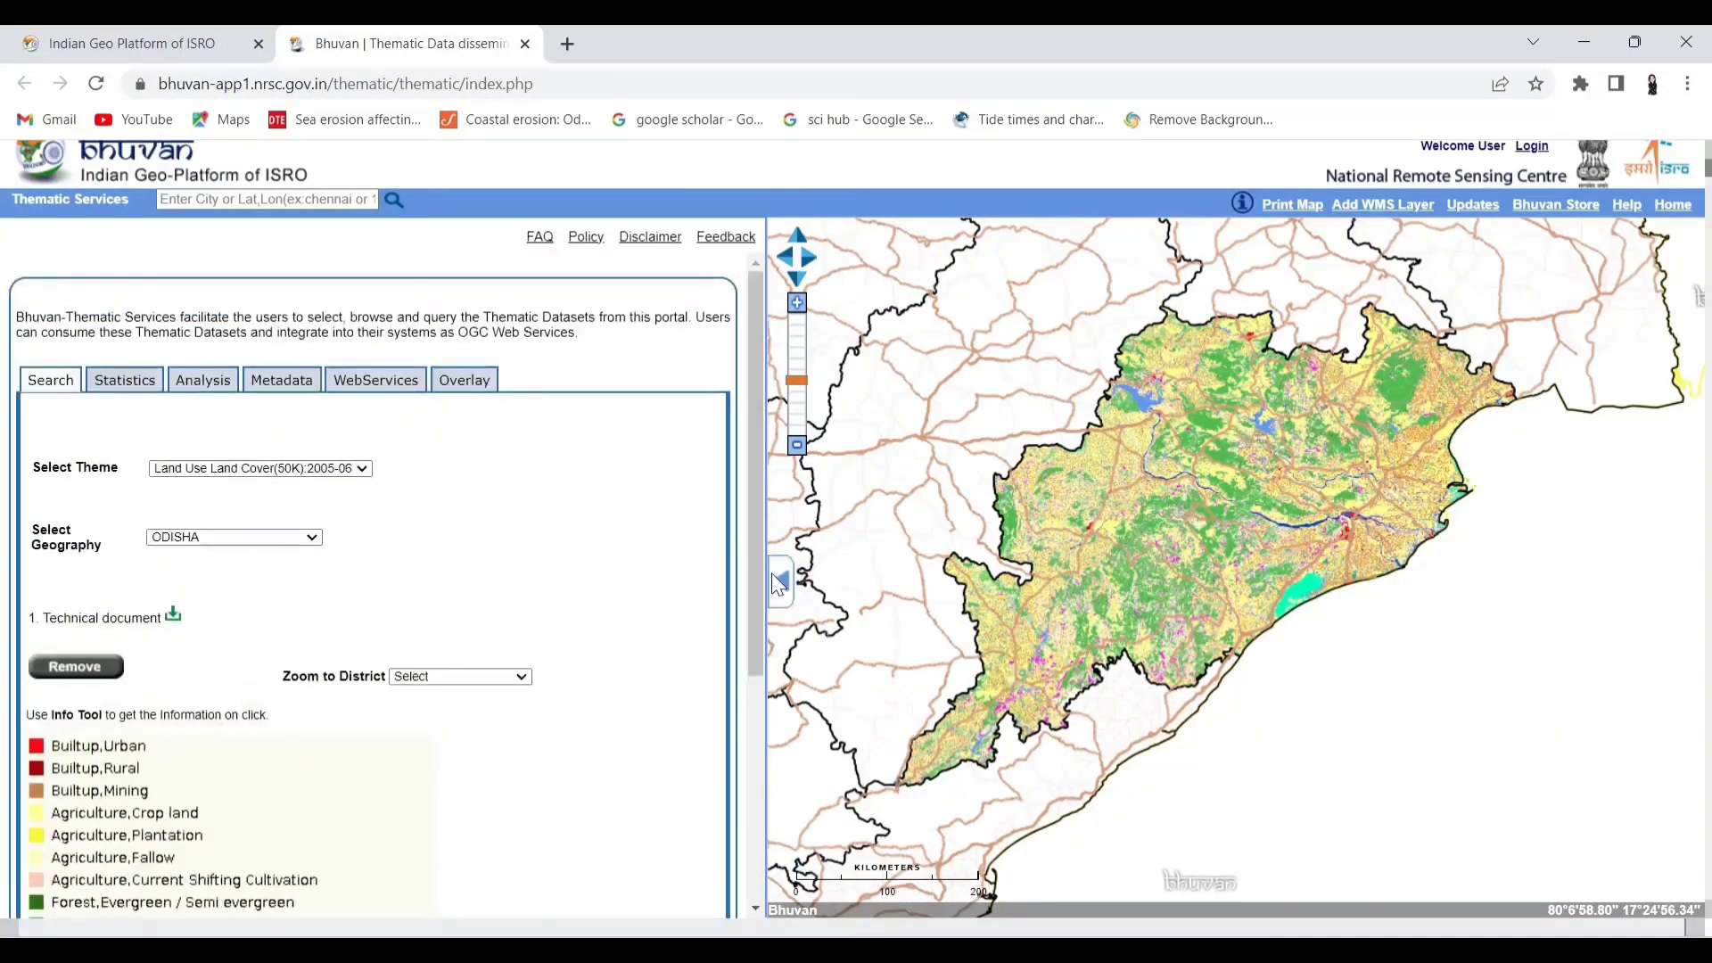
{"action": "left_click", "coordinate": [148, 393]}
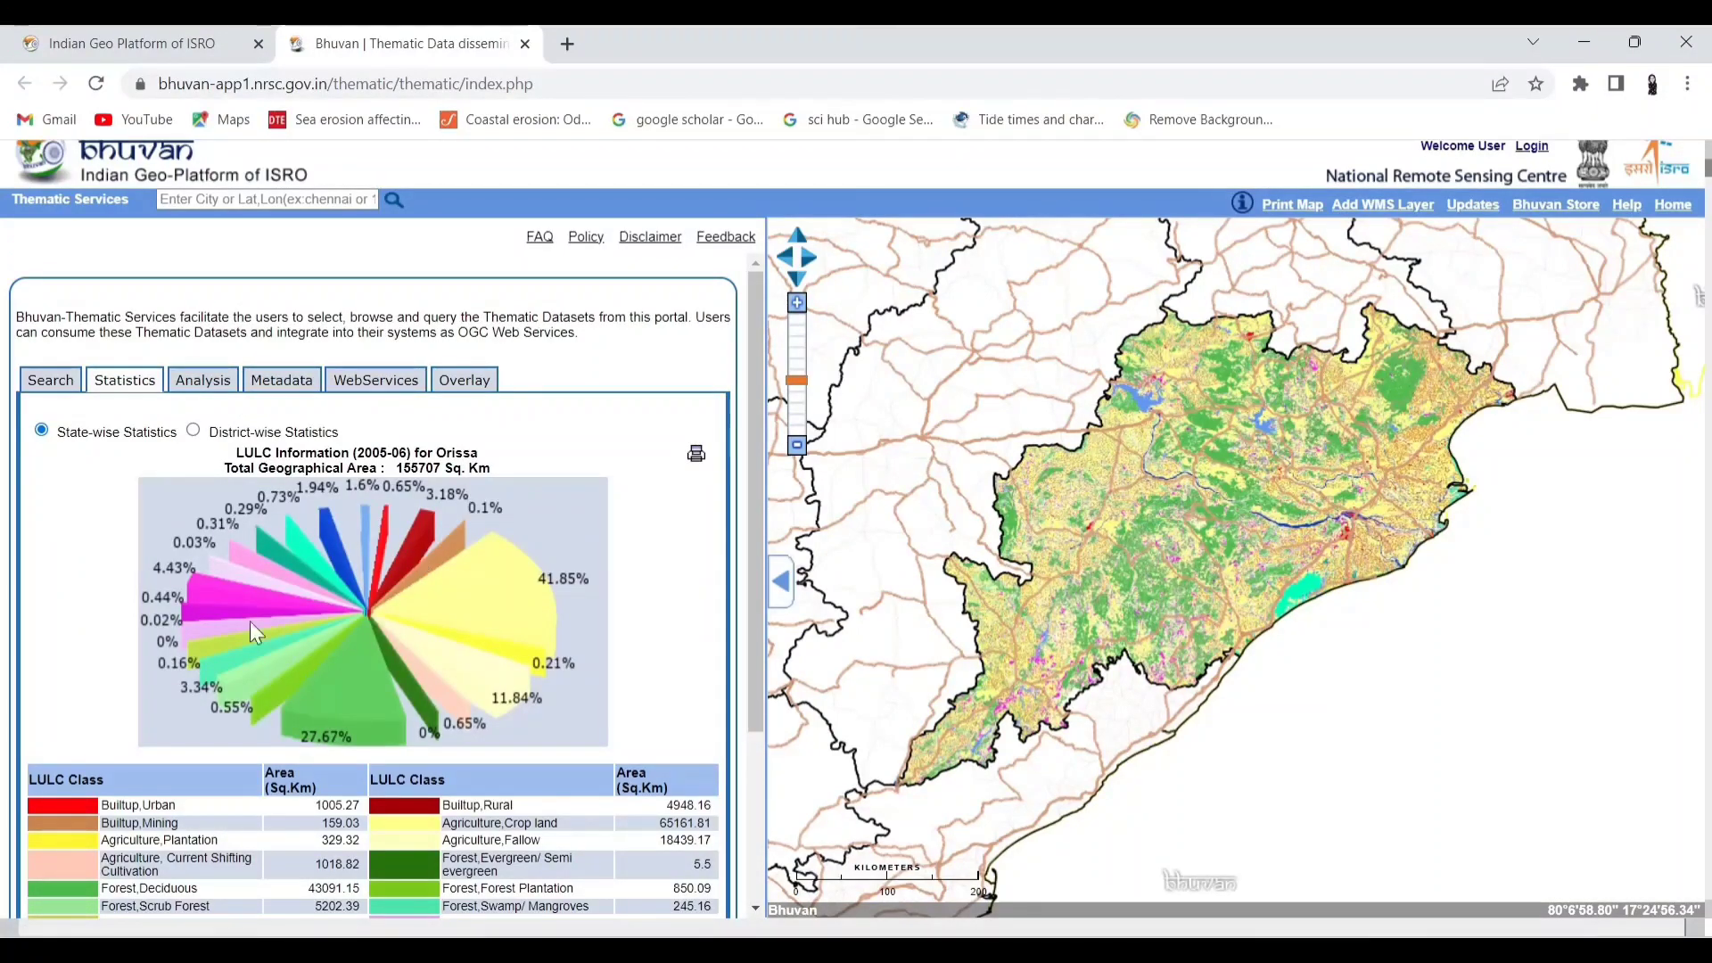
{"action": "left_click", "coordinate": [205, 393]}
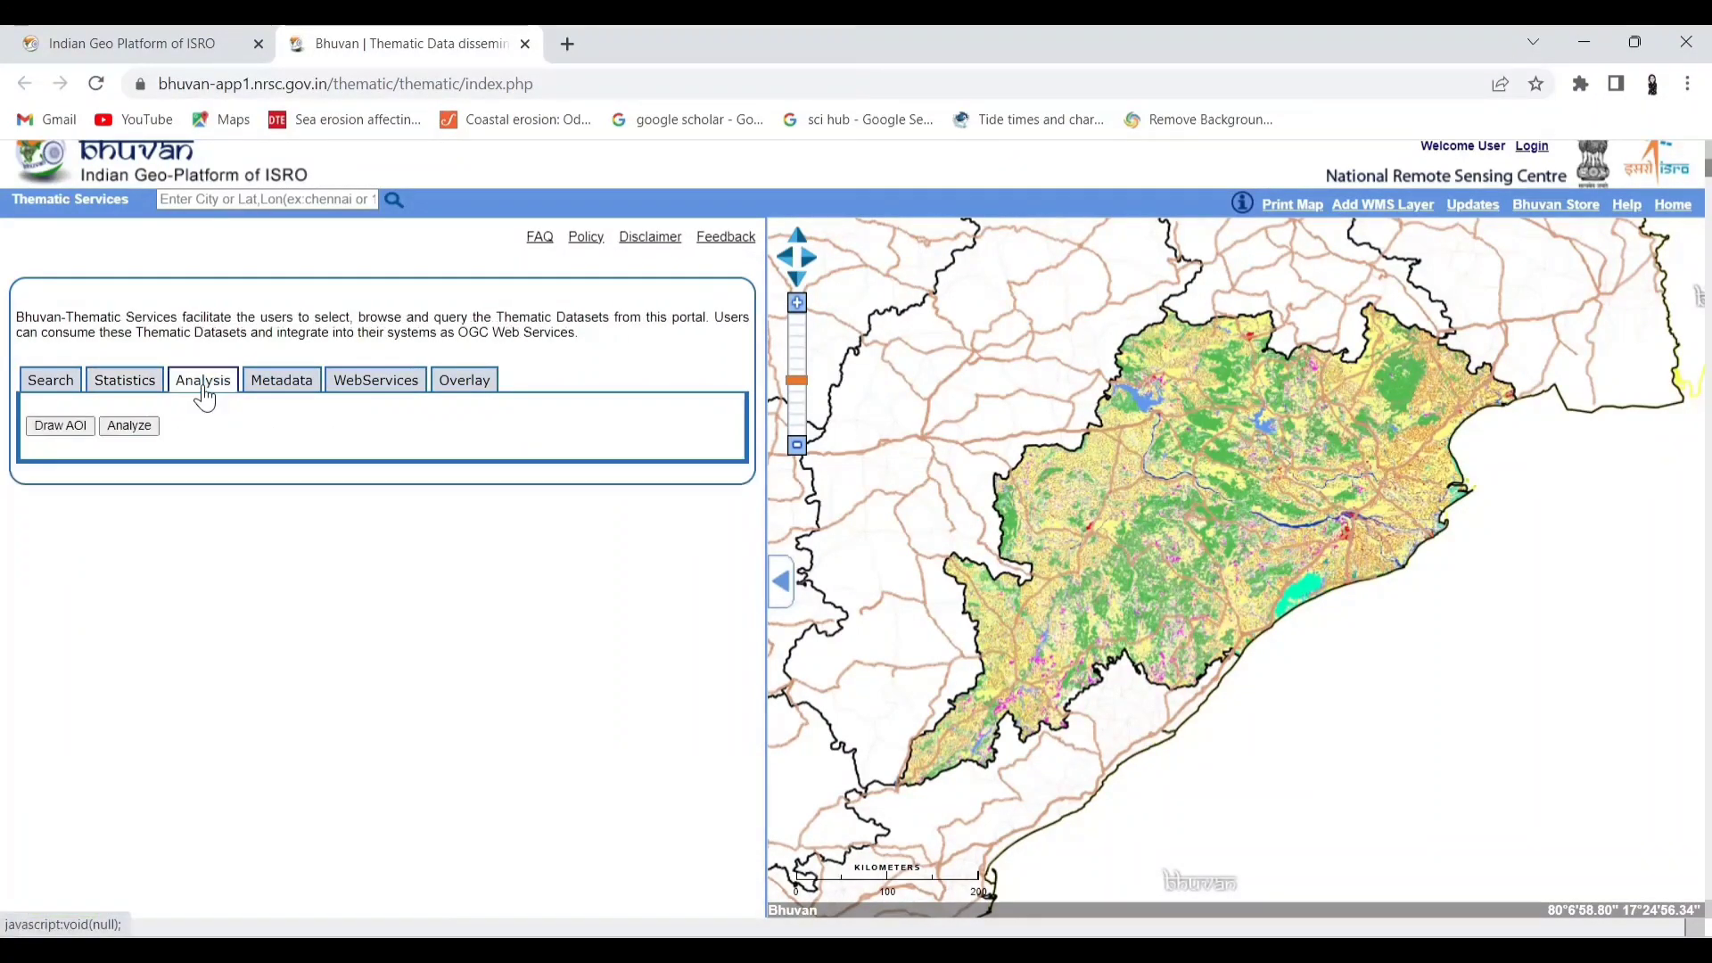
{"action": "left_click", "coordinate": [286, 386]}
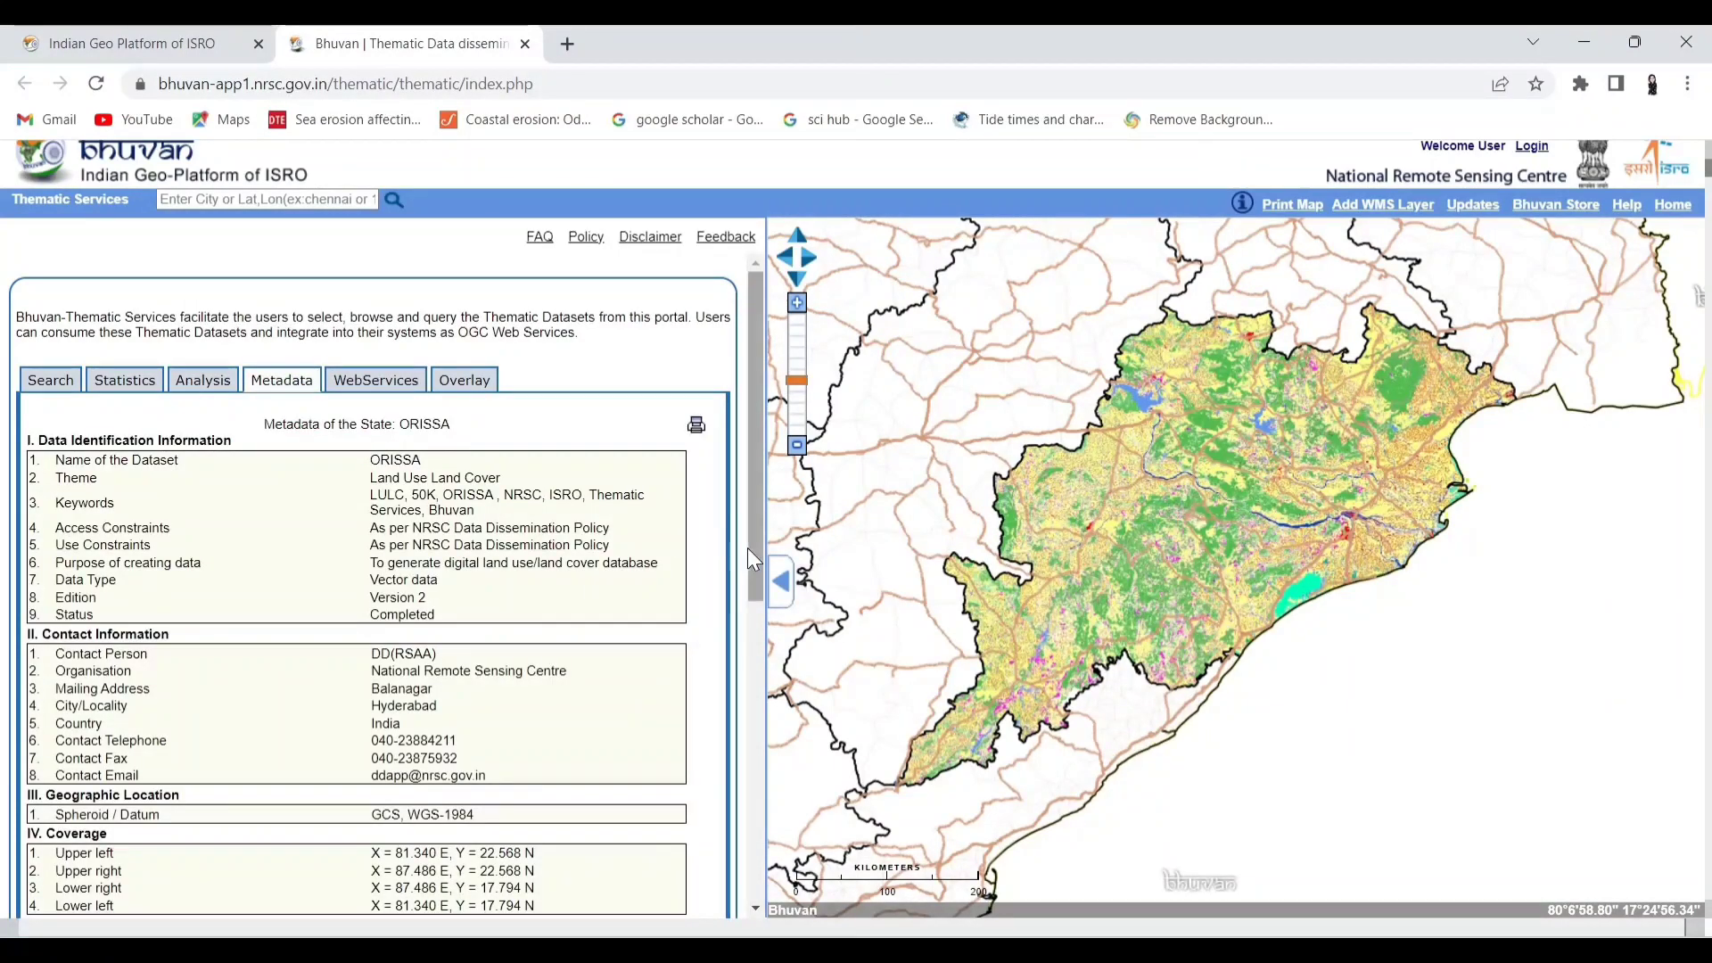
{"action": "left_click_drag", "start_coordinate": [756, 549], "coordinate": [767, 839]}
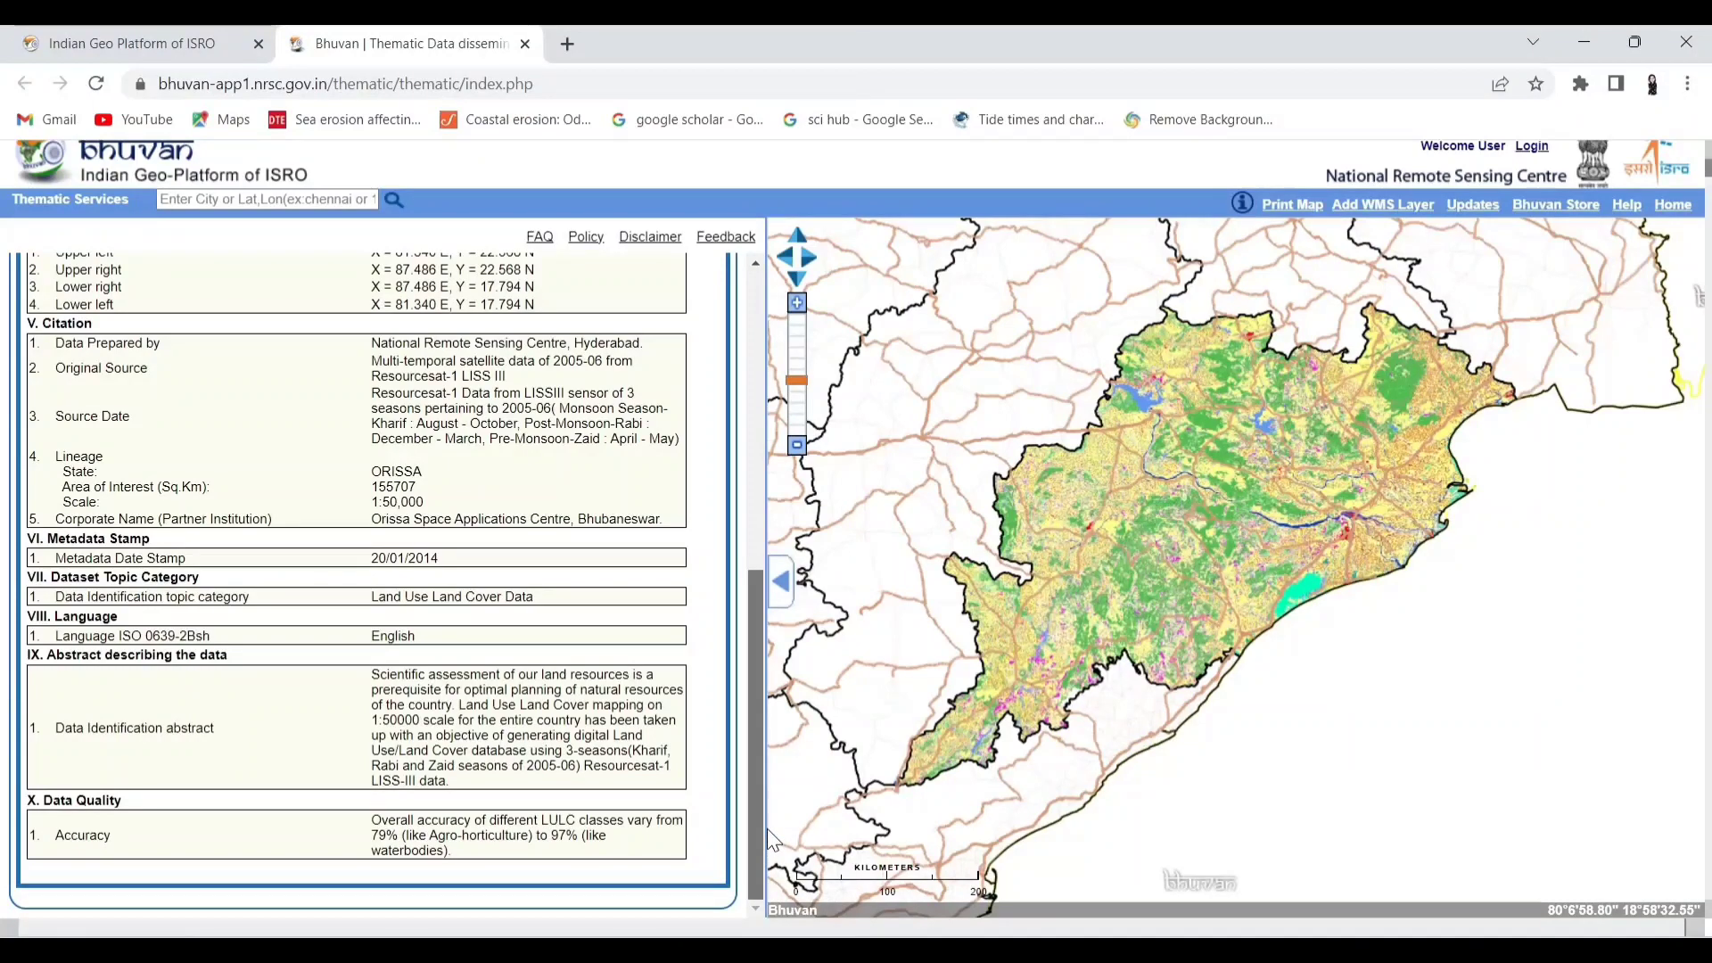
{"action": "left_click_drag", "start_coordinate": [767, 825], "coordinate": [753, 517]}
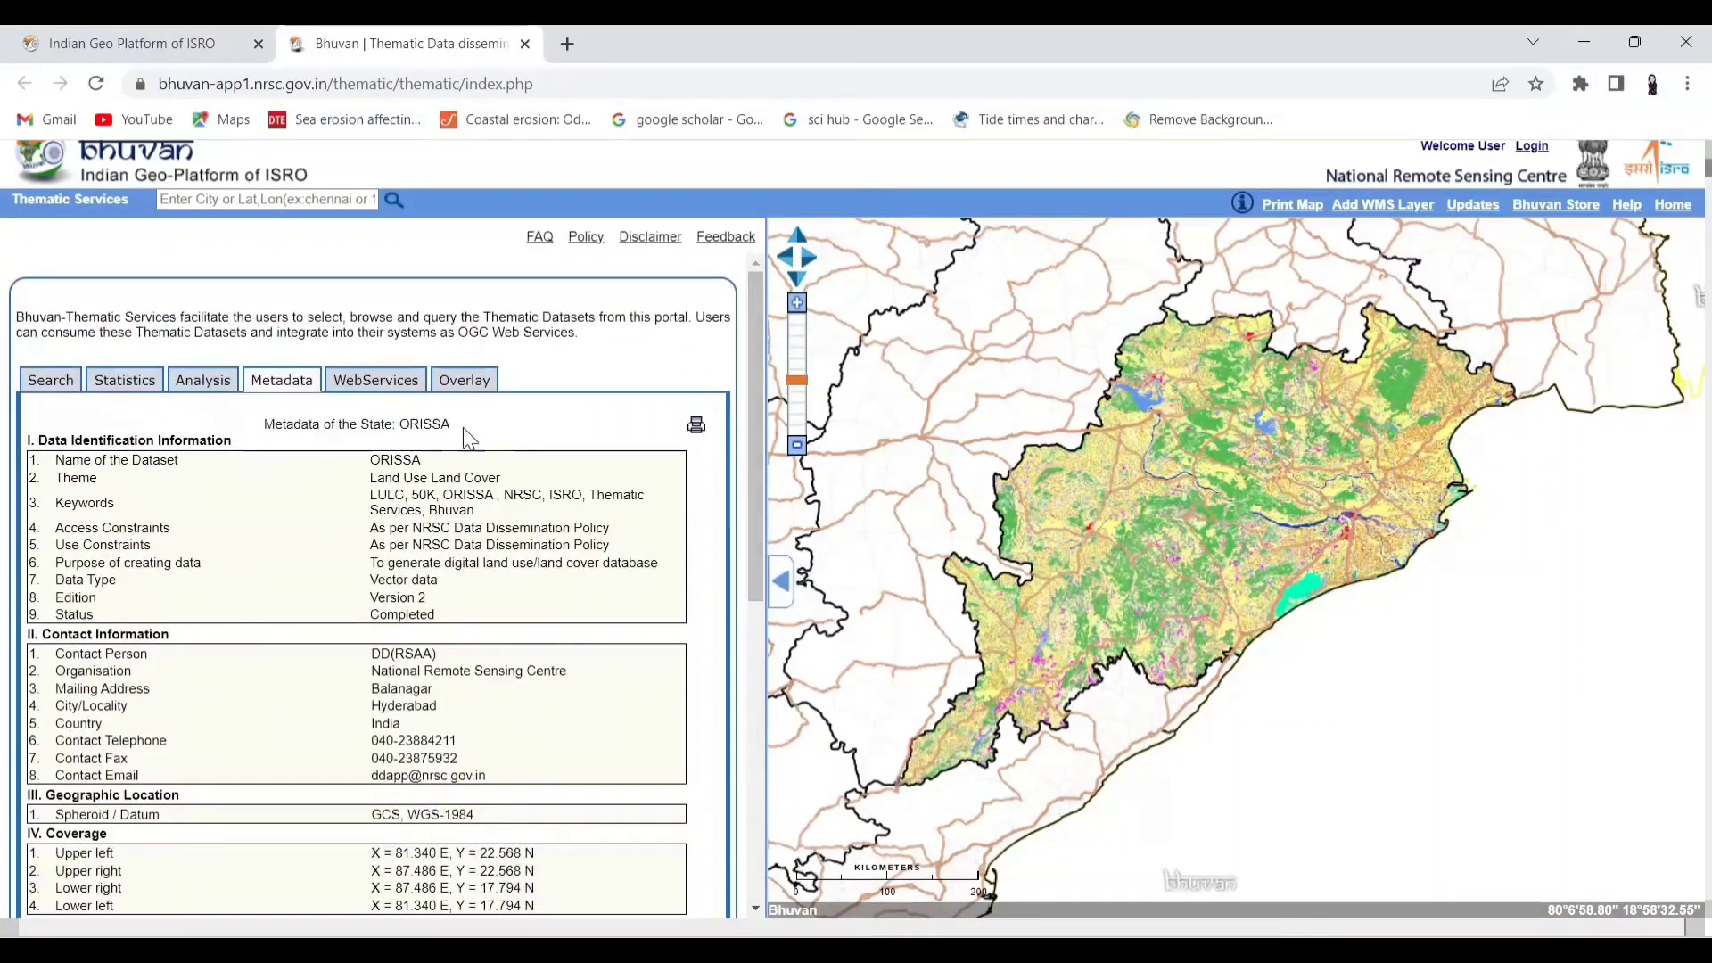
Copy the Web Map Service (WMS) URL for QGIS users from the layer's web services information.
{"action": "left_click", "coordinate": [390, 381]}
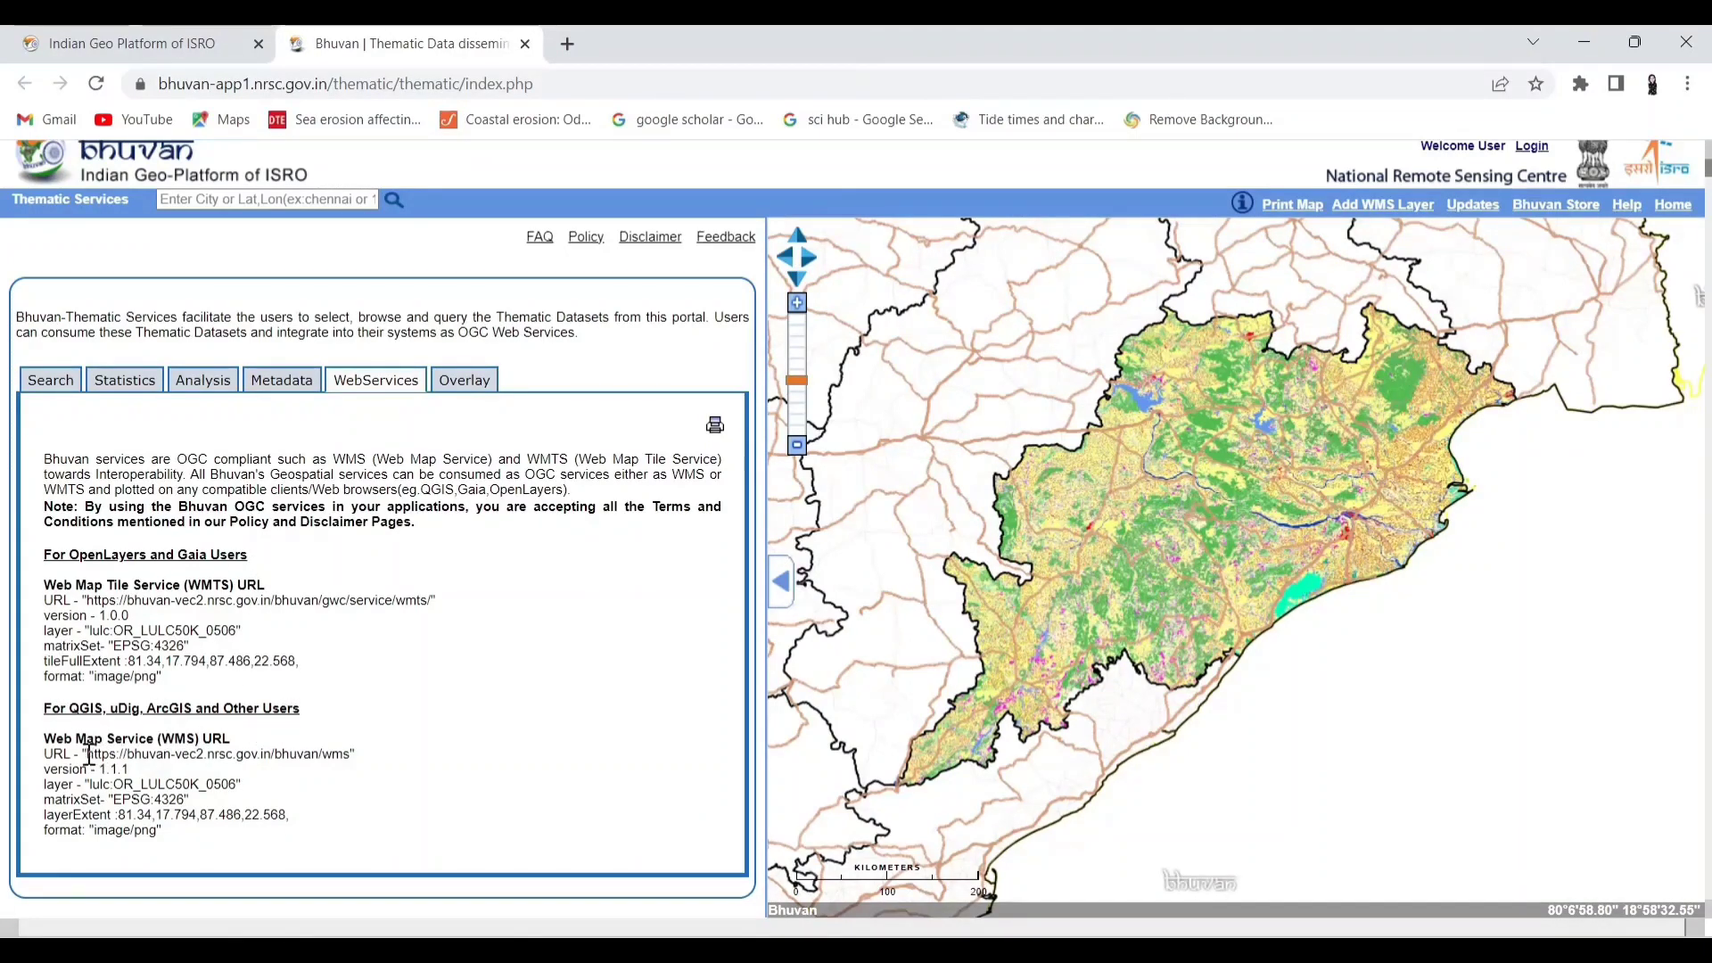
{"action": "left_click_drag", "start_coordinate": [89, 753], "coordinate": [346, 747]}
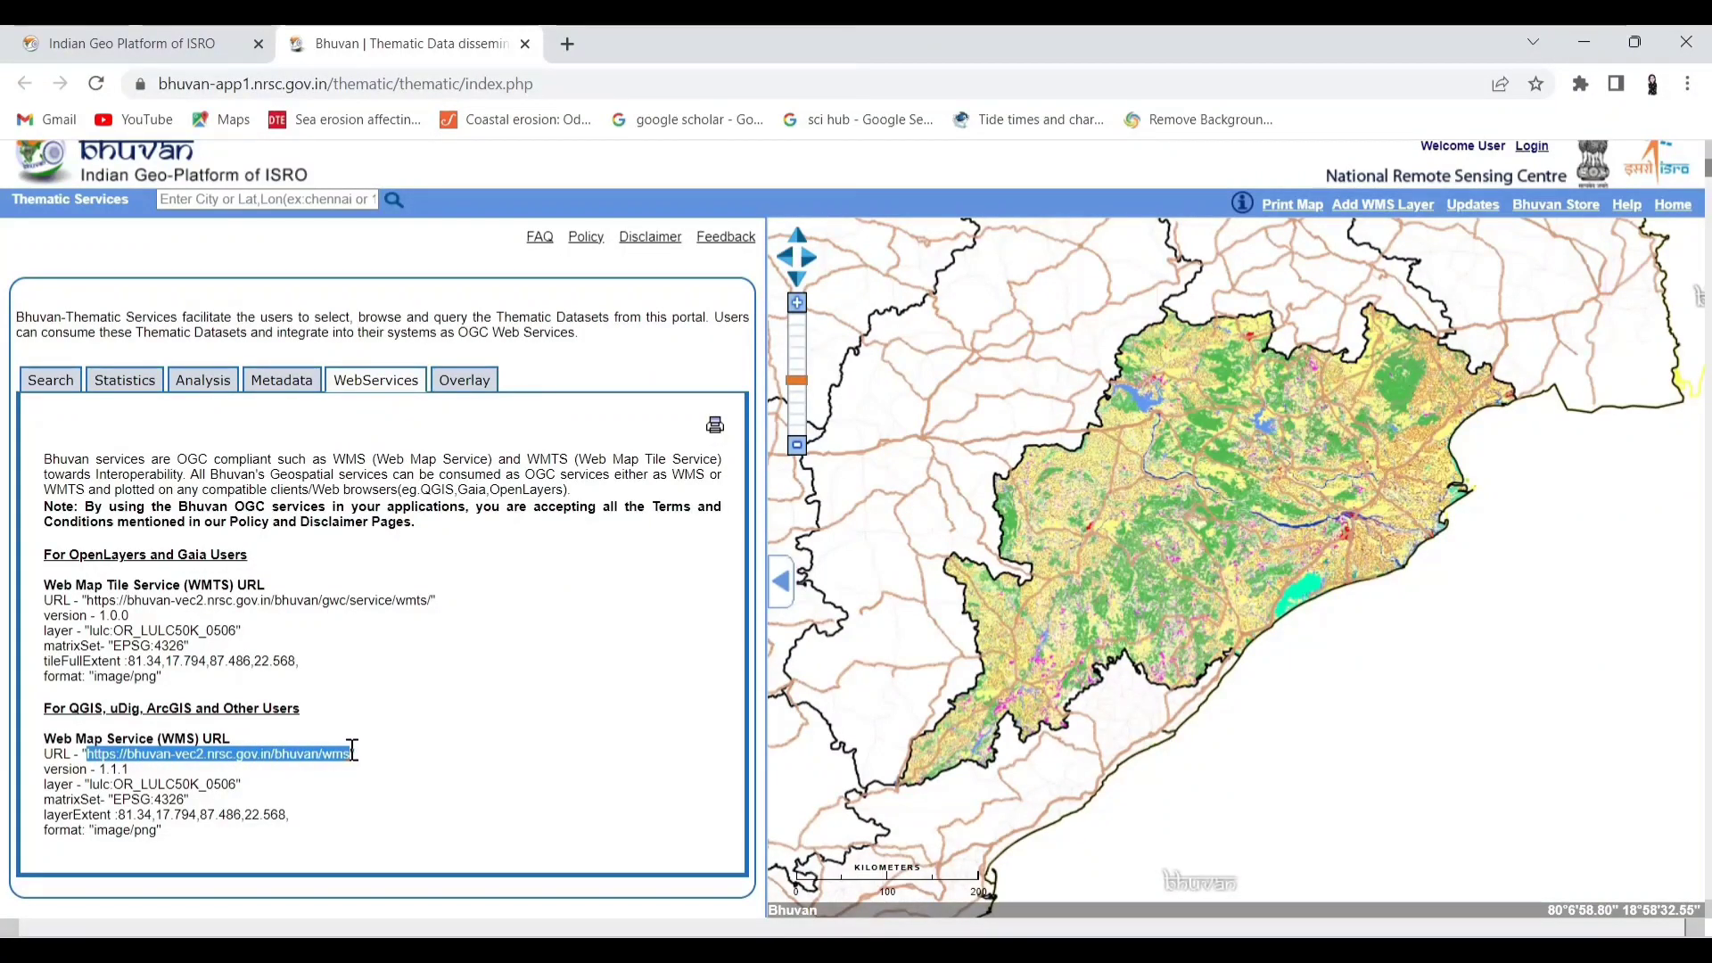
{"action": "right_click", "coordinate": [337, 752]}
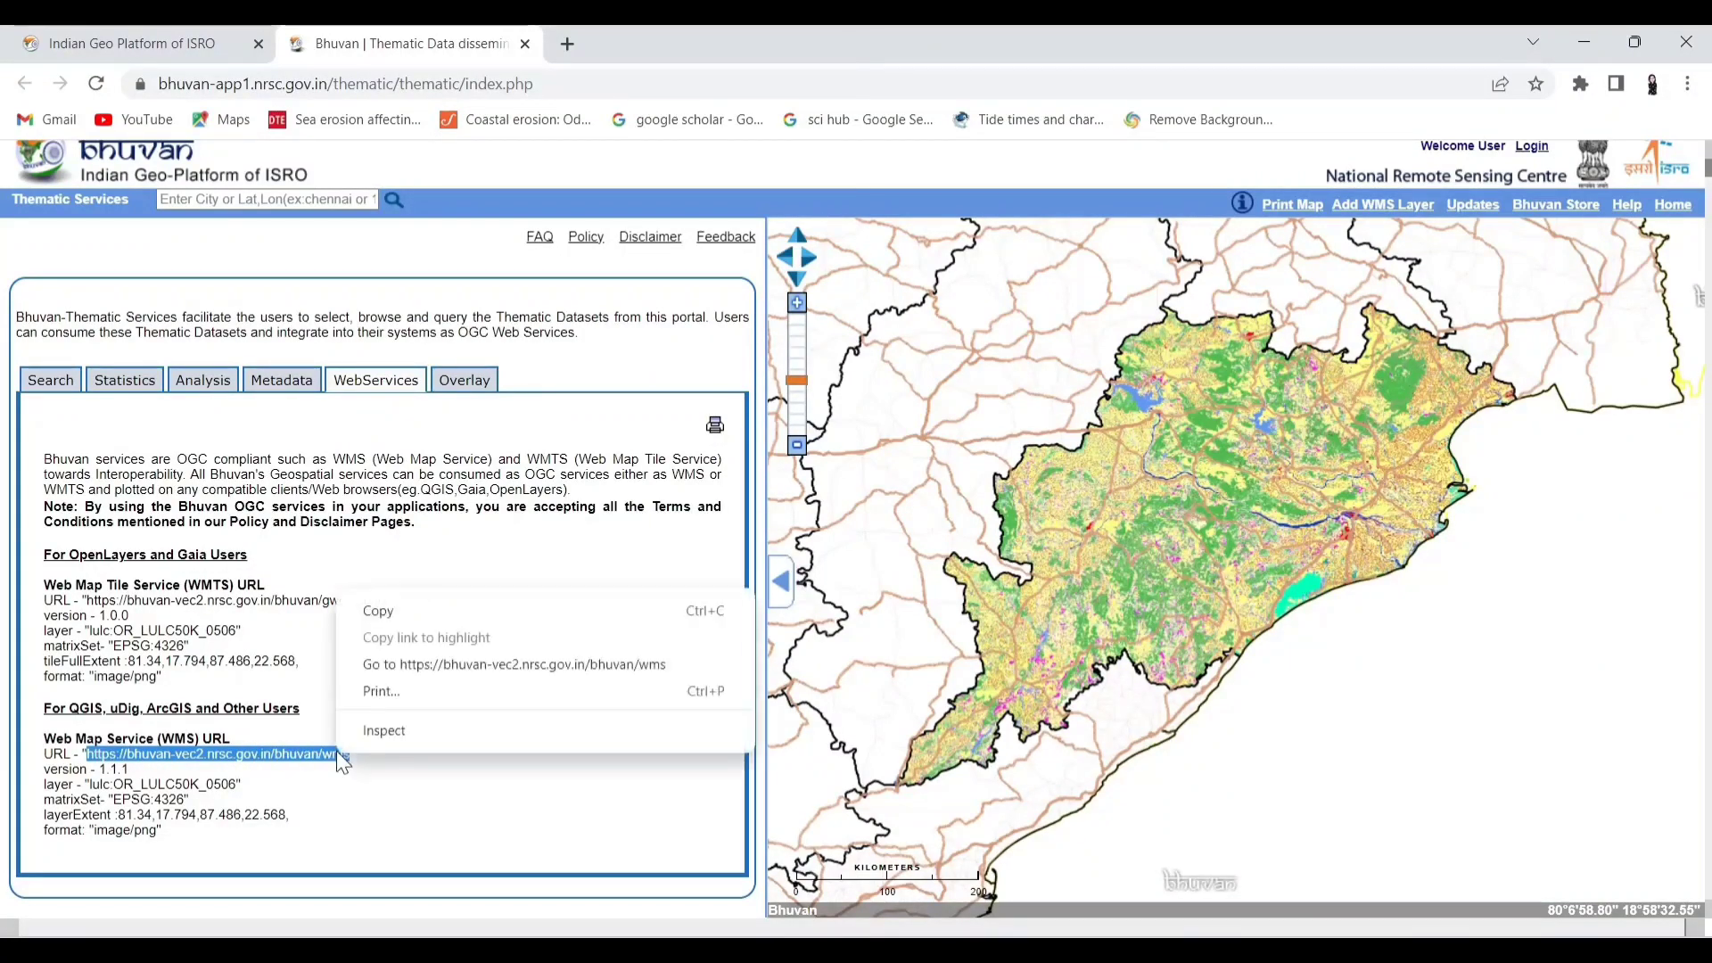
{"action": "left_click", "coordinate": [410, 610]}
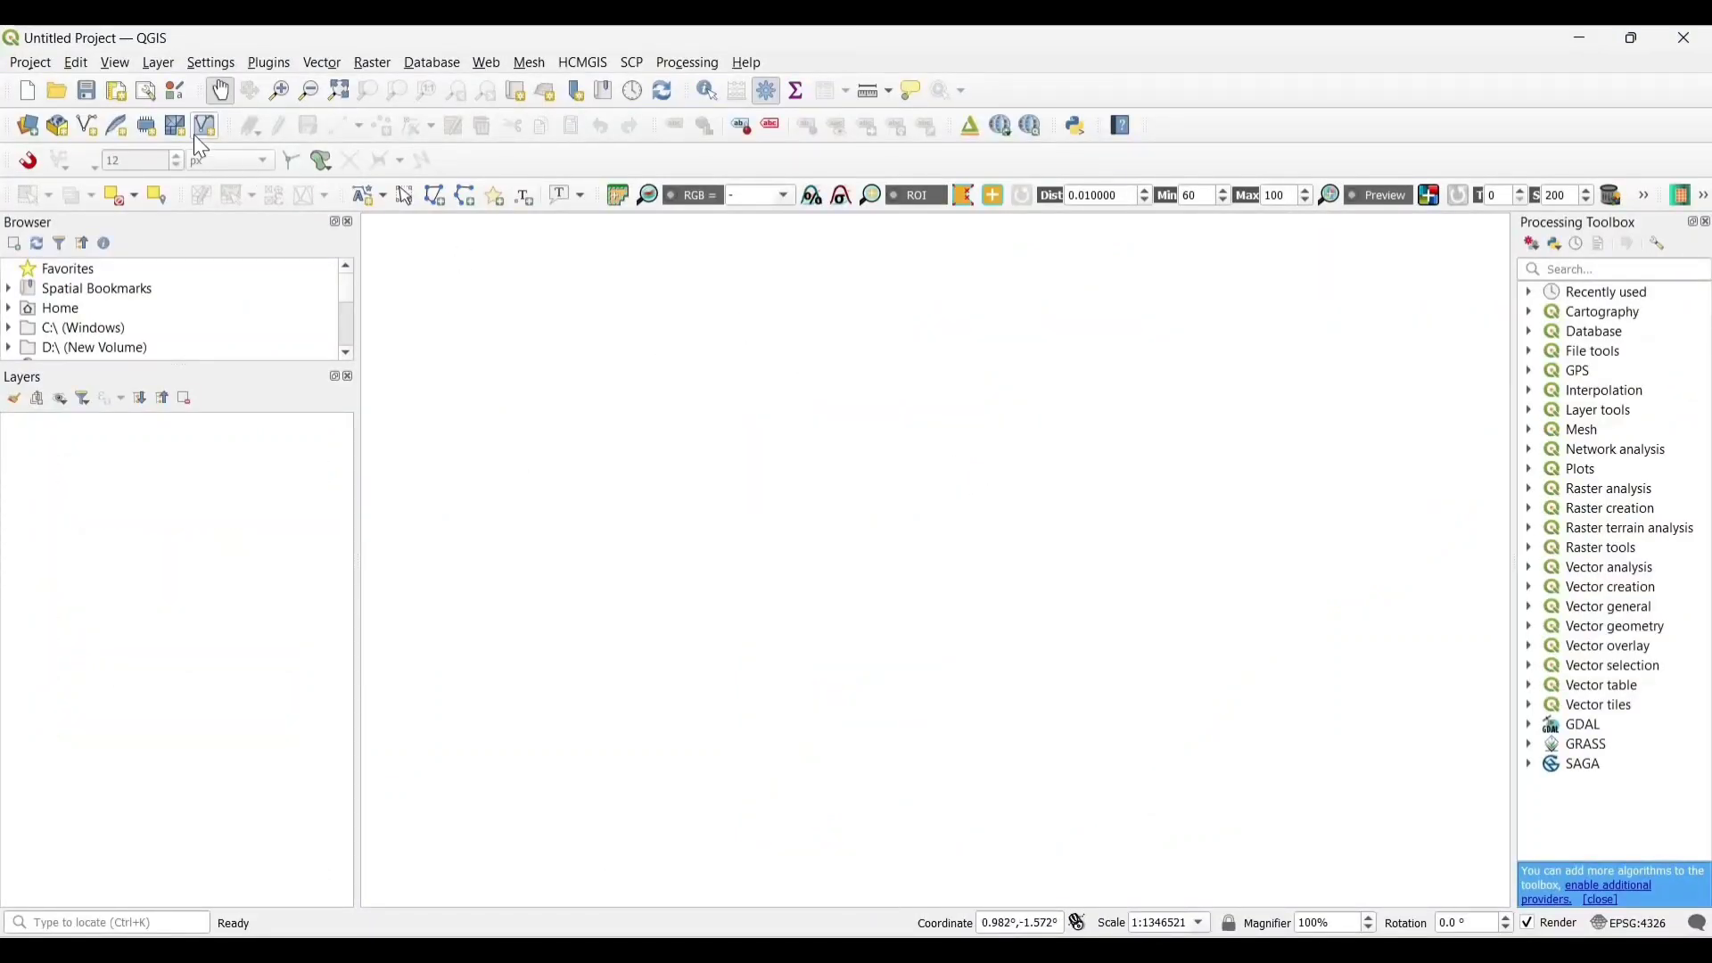
{"action": "left_click", "coordinate": [158, 66]}
{"action": "mouse_move", "coordinate": [190, 136]}
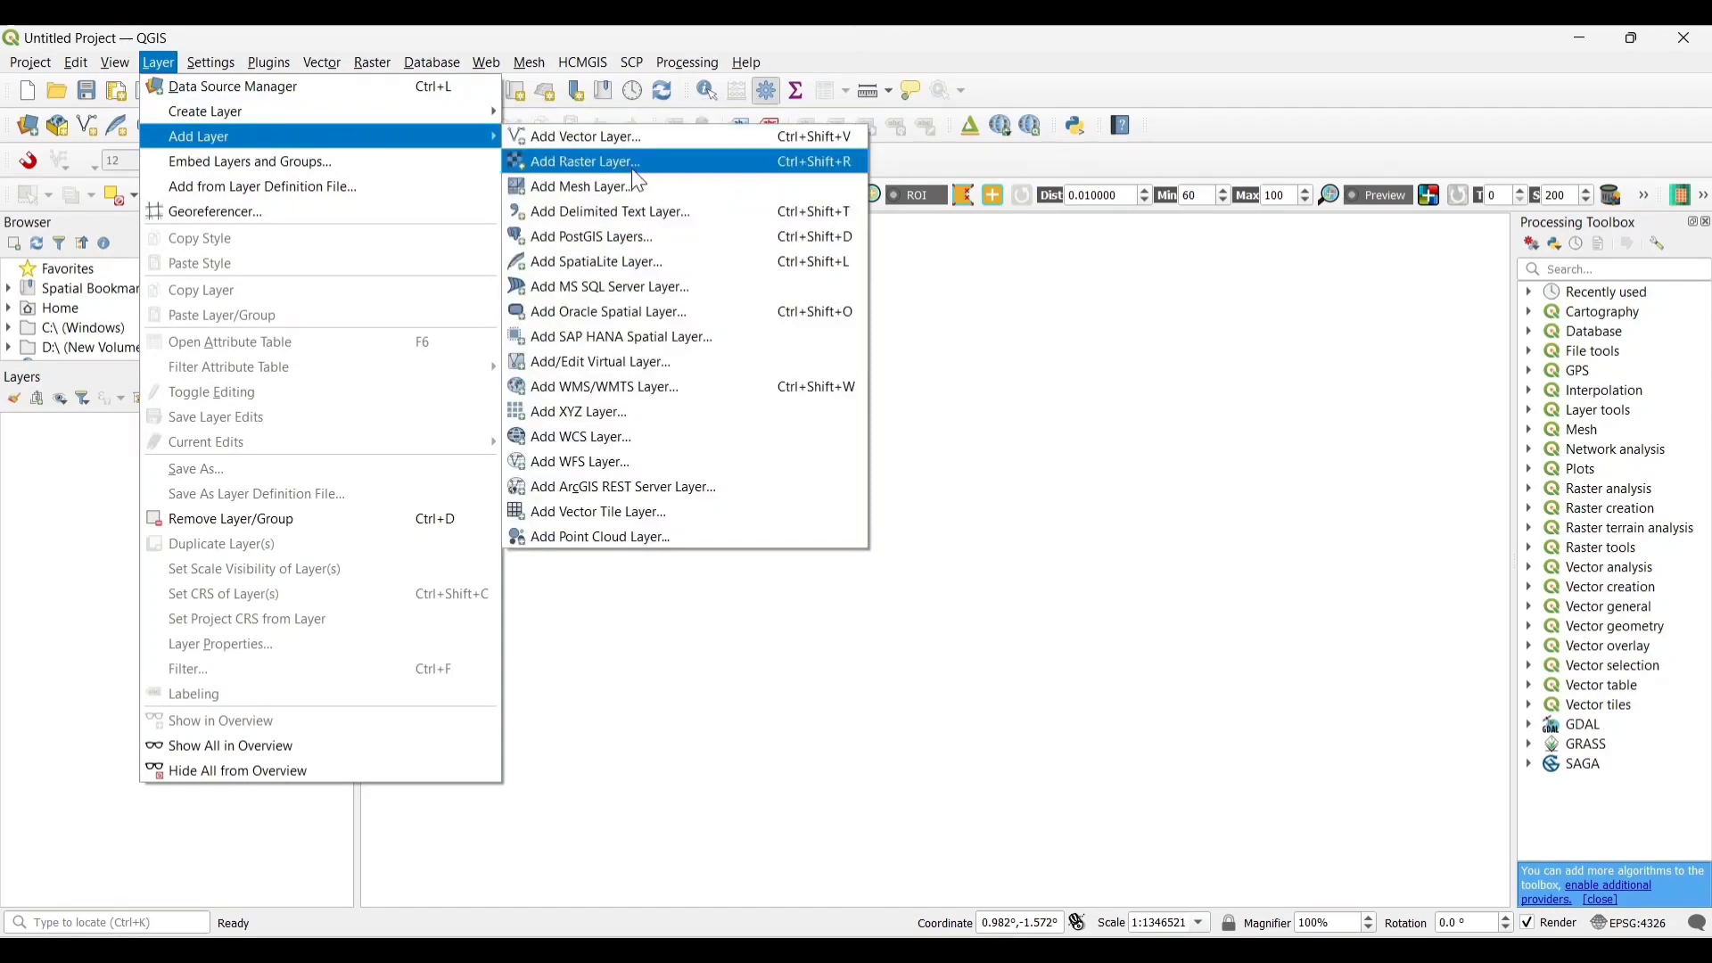
{"action": "left_click", "coordinate": [576, 389]}
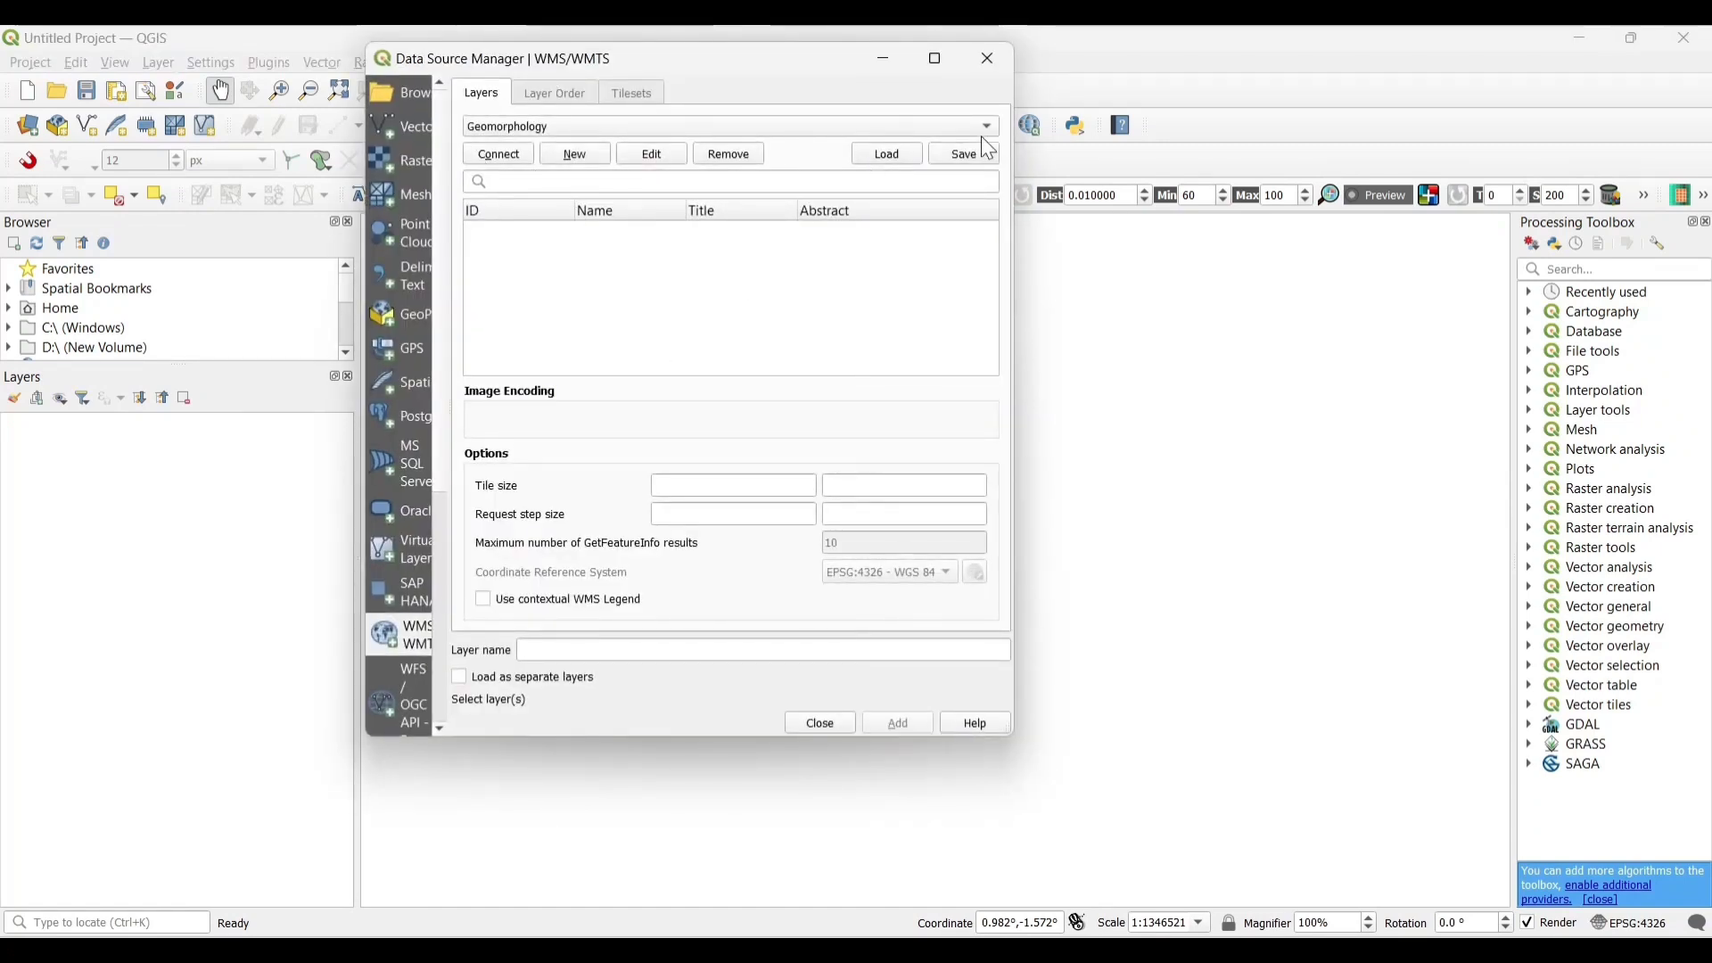
{"action": "left_click", "coordinate": [599, 156]}
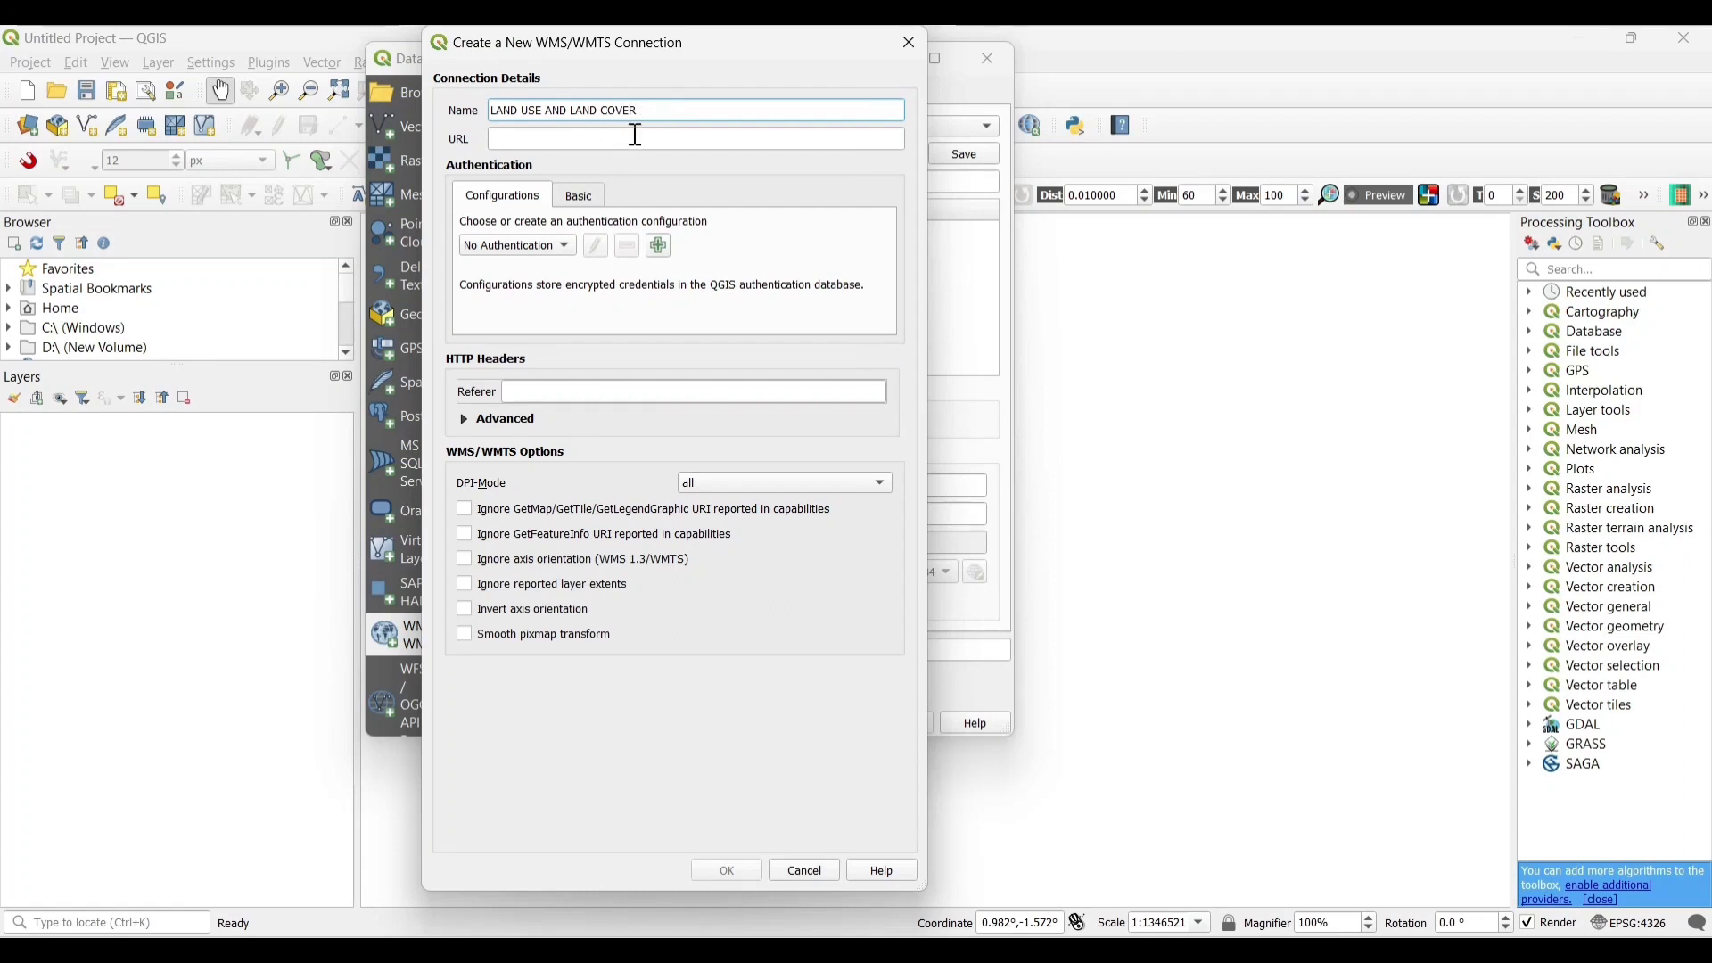
{"action": "type", "text": "MAP"}
{"action": "left_click", "coordinate": [622, 143]}
{"action": "right_click", "coordinate": [623, 144]}
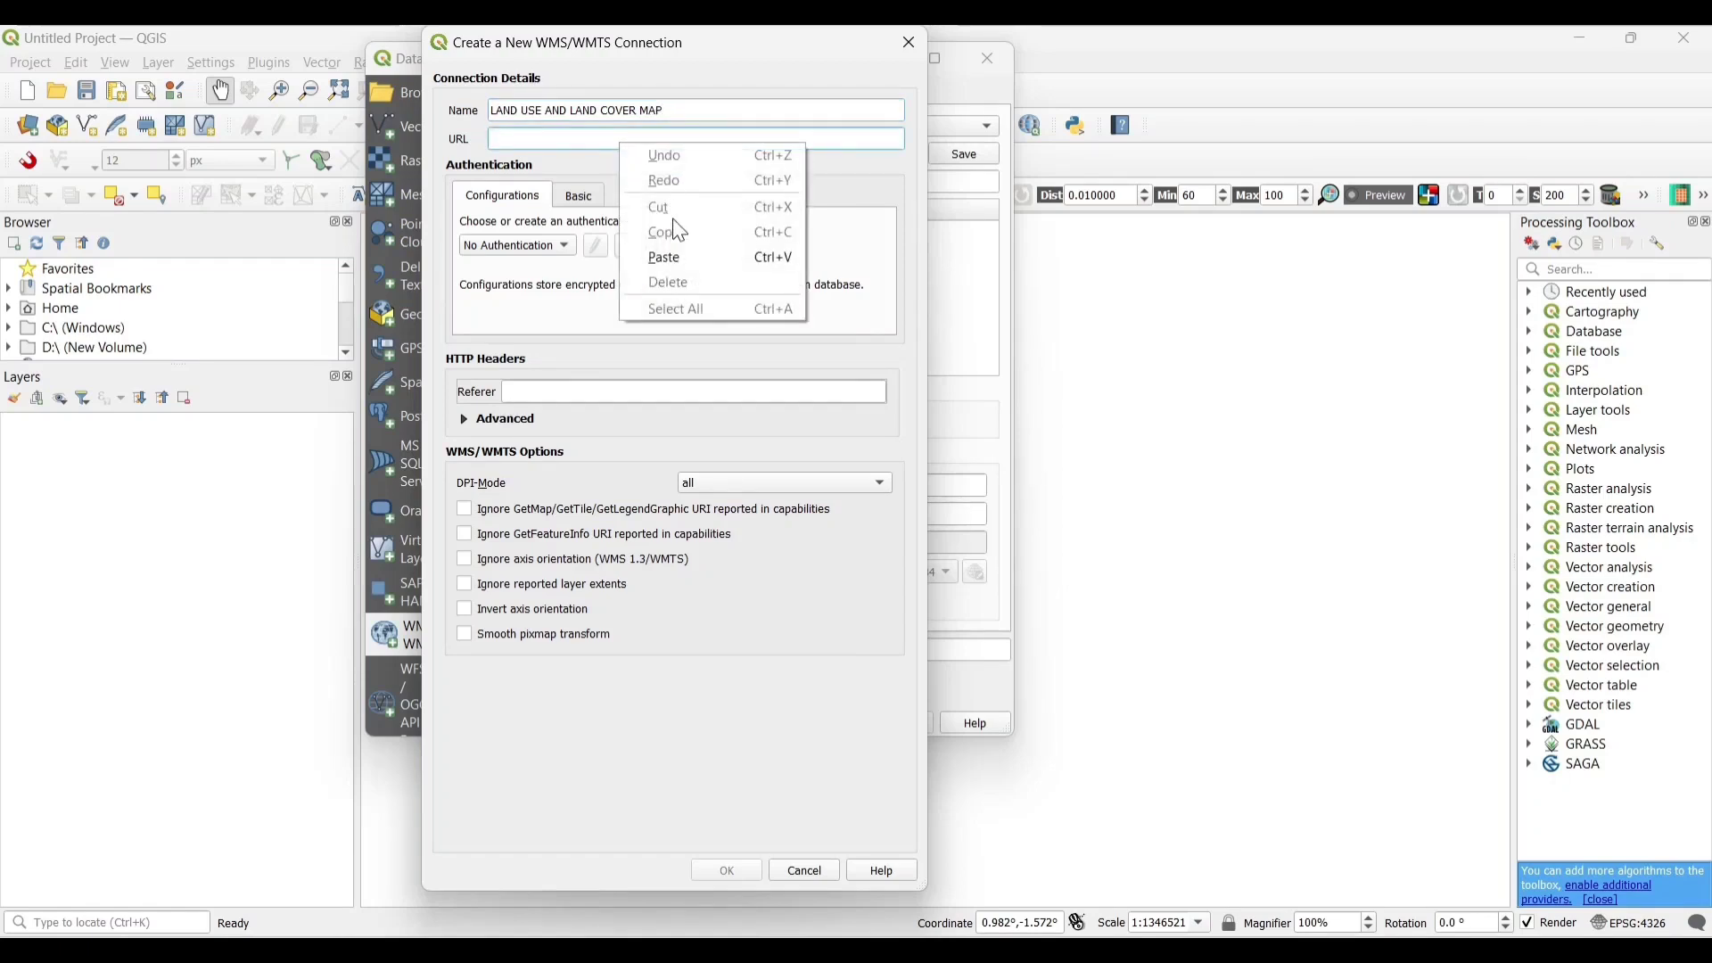
{"action": "left_click", "coordinate": [665, 260]}
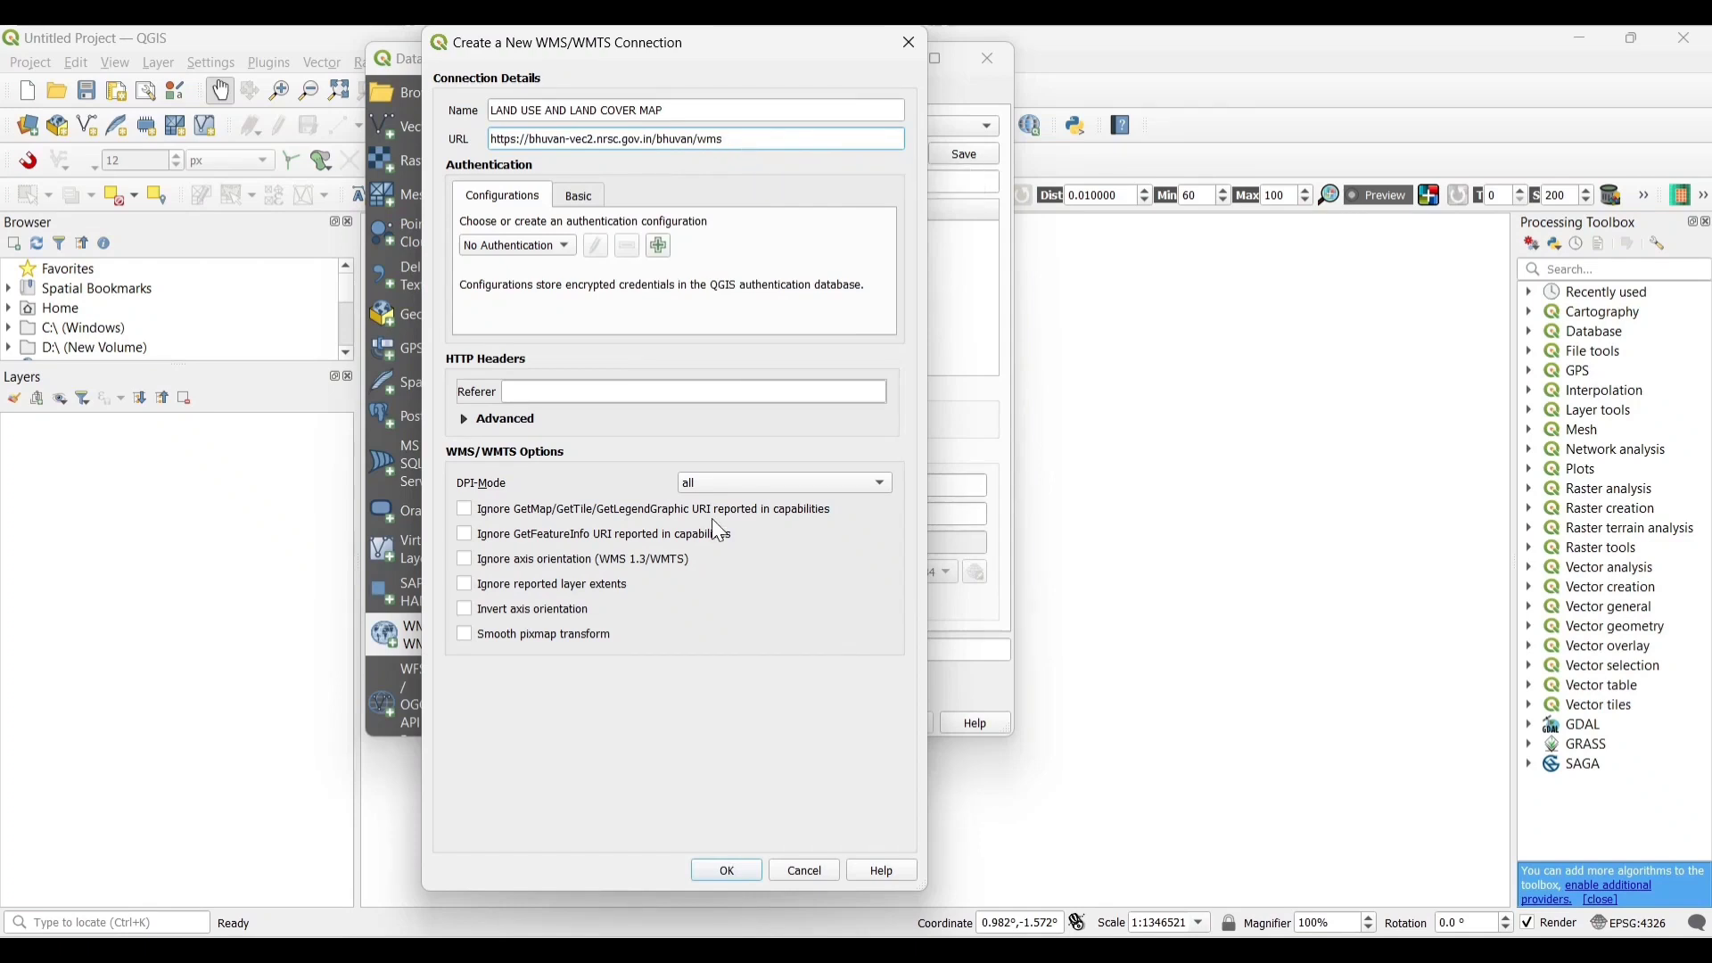
{"action": "left_click", "coordinate": [732, 872]}
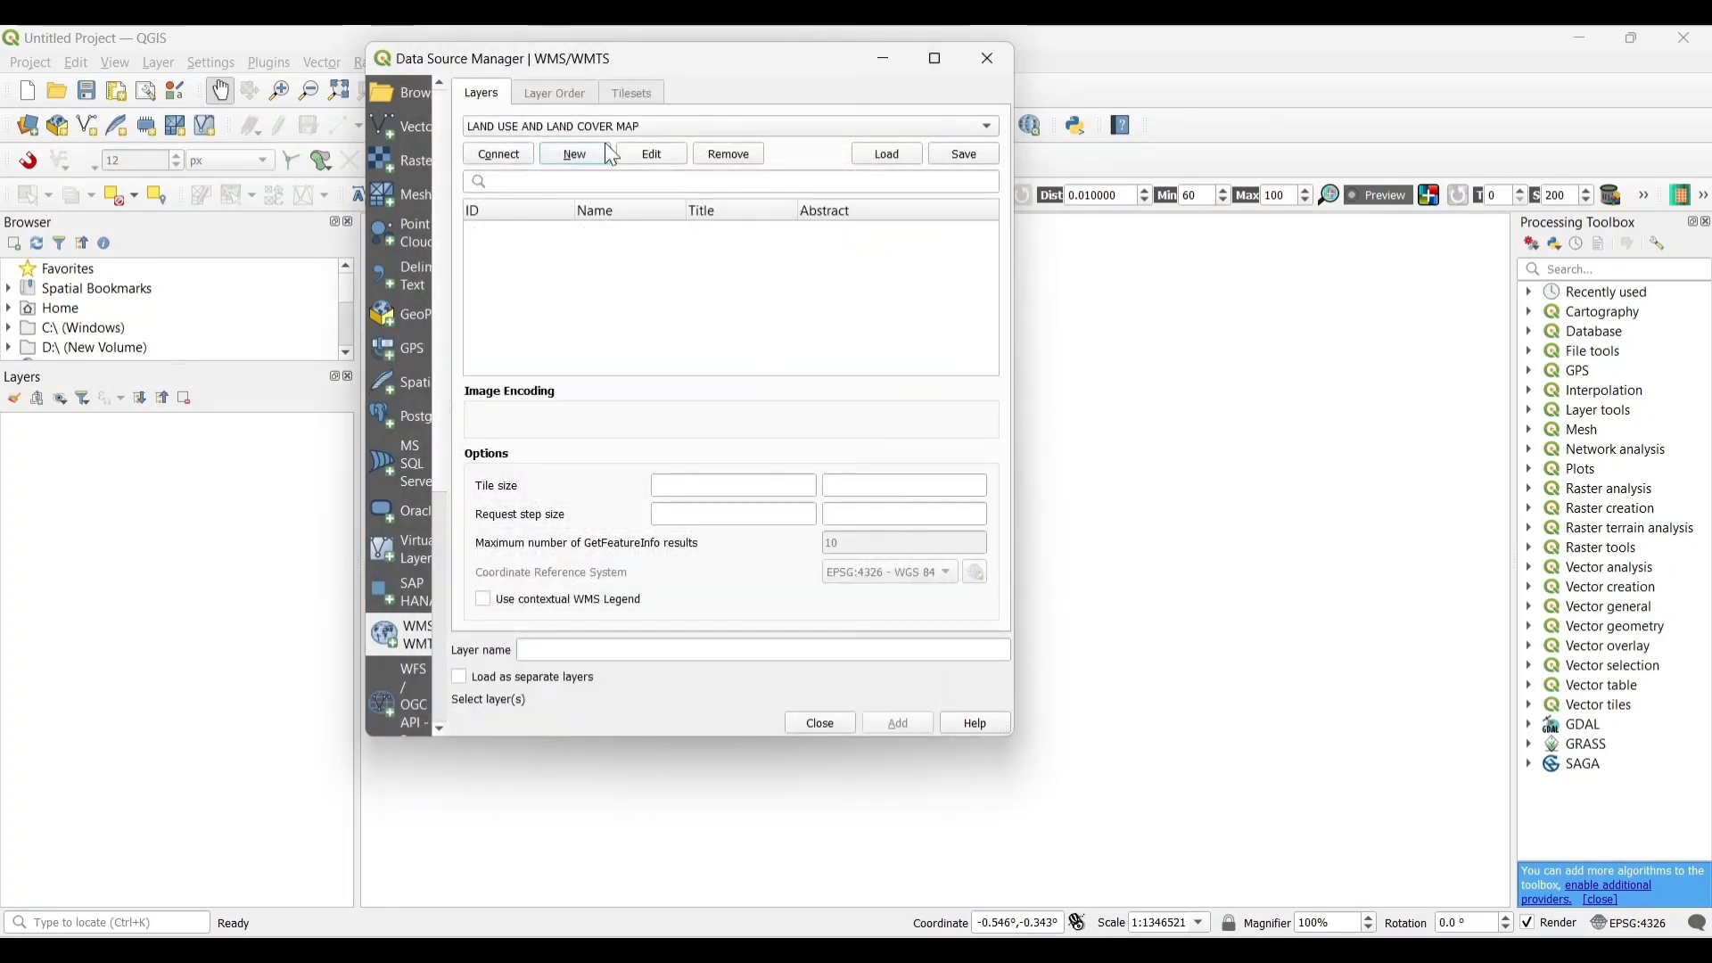
{"action": "left_click", "coordinate": [503, 156]}
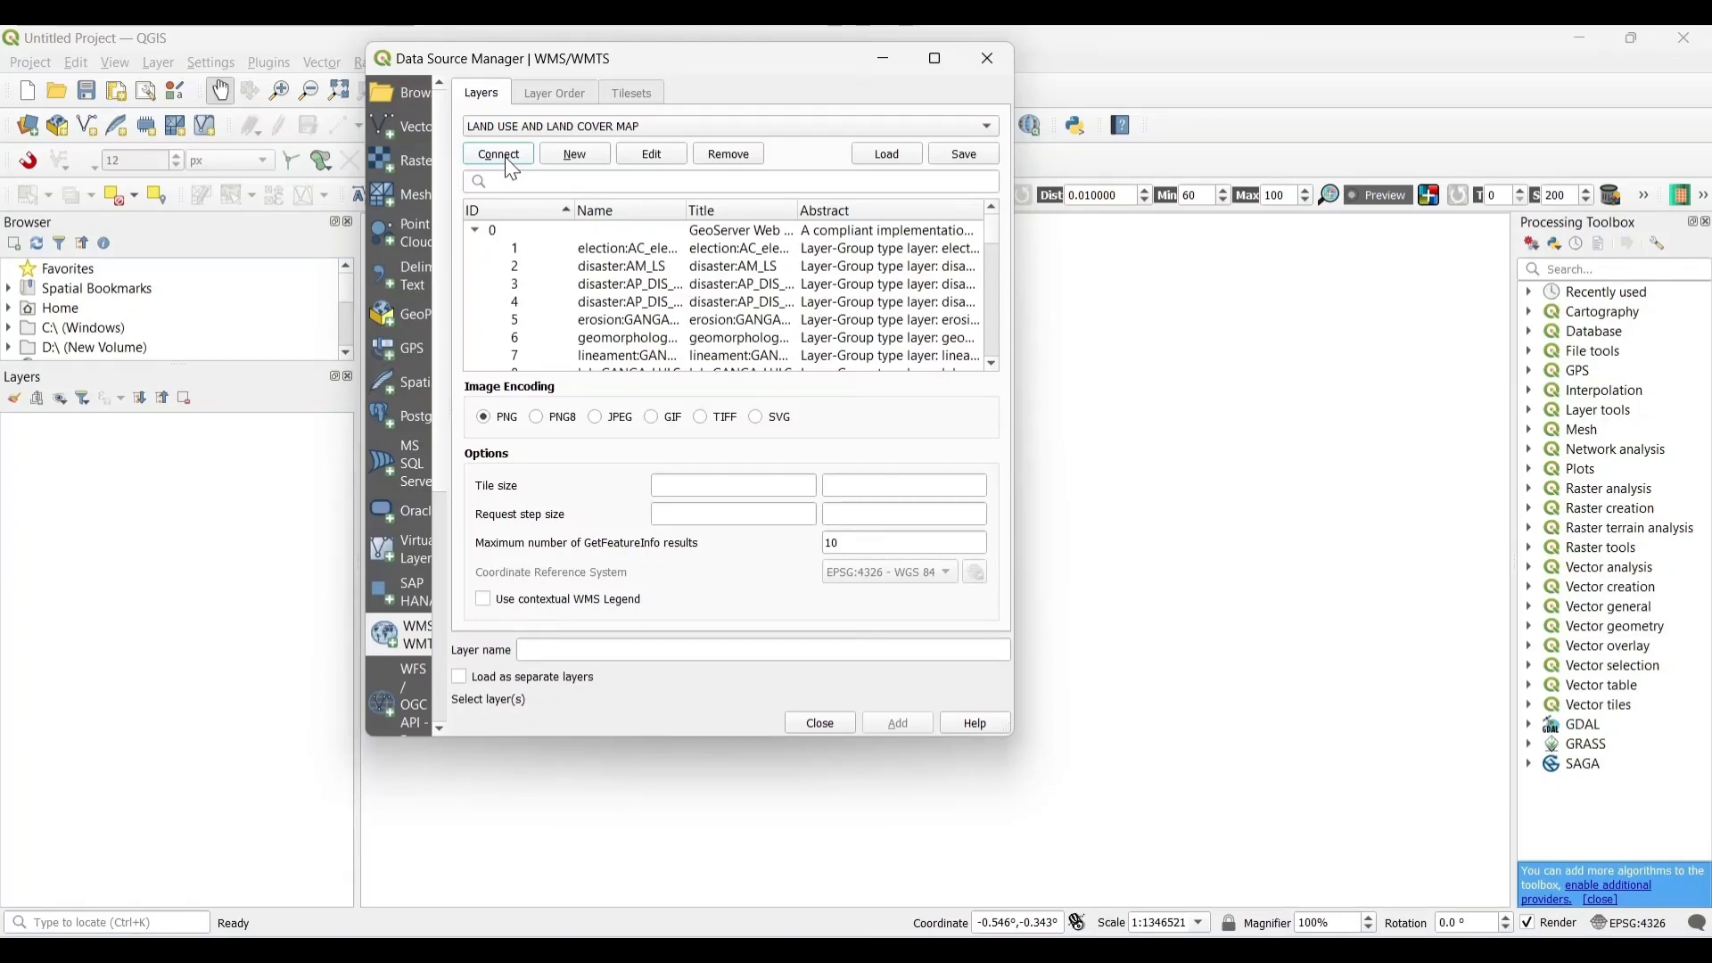
Return to the Bhuvan page in the browser and copy the WMS layer name OR_LULC50K_0506.
{"action": "left_click", "coordinate": [513, 170]}
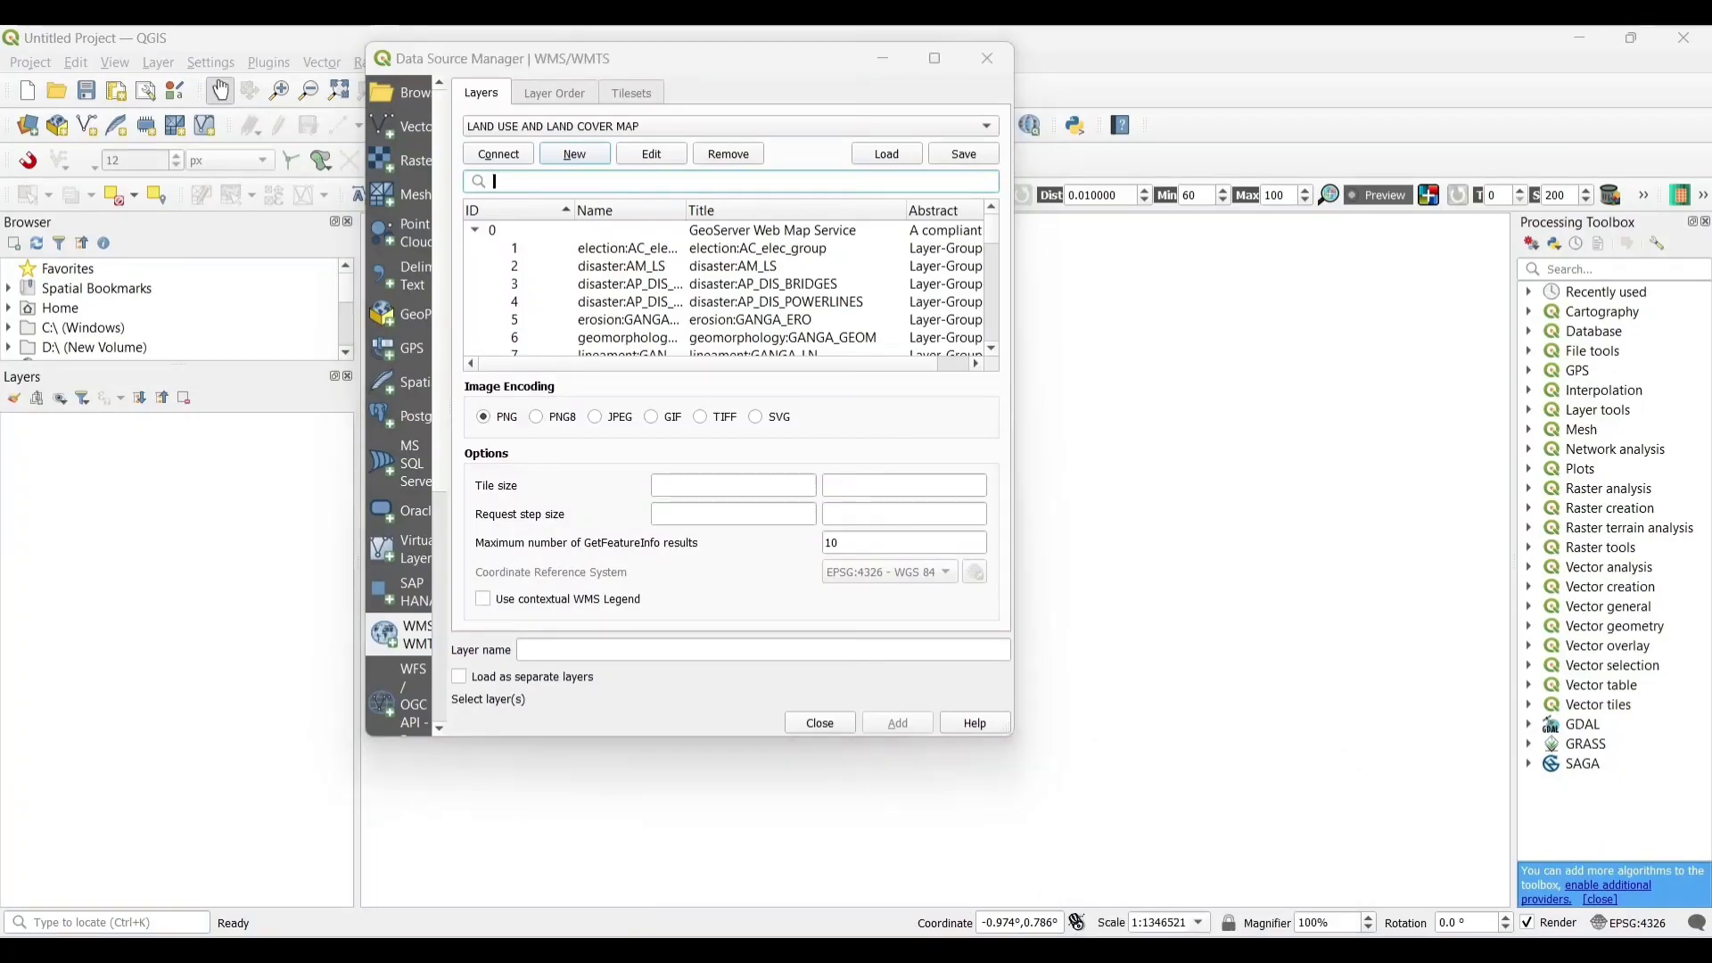
{"action": "key", "text": "alt+Tab"}
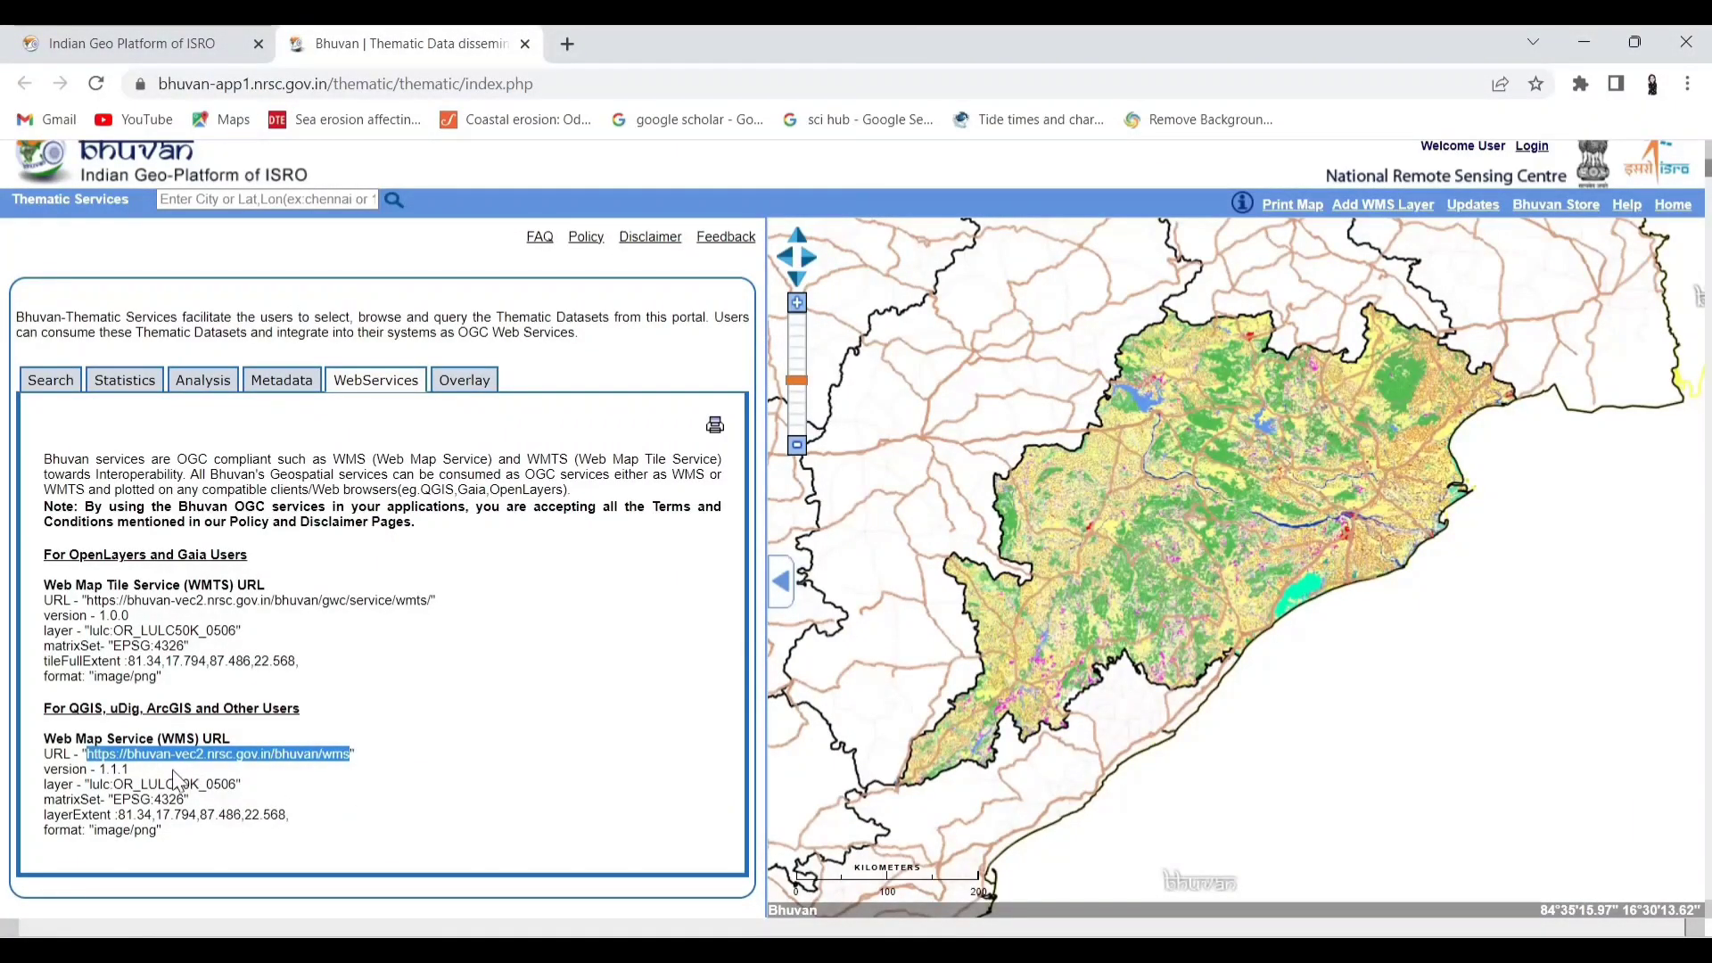
{"action": "left_click", "coordinate": [115, 782]}
{"action": "left_click_drag", "start_coordinate": [116, 784], "coordinate": [235, 784]}
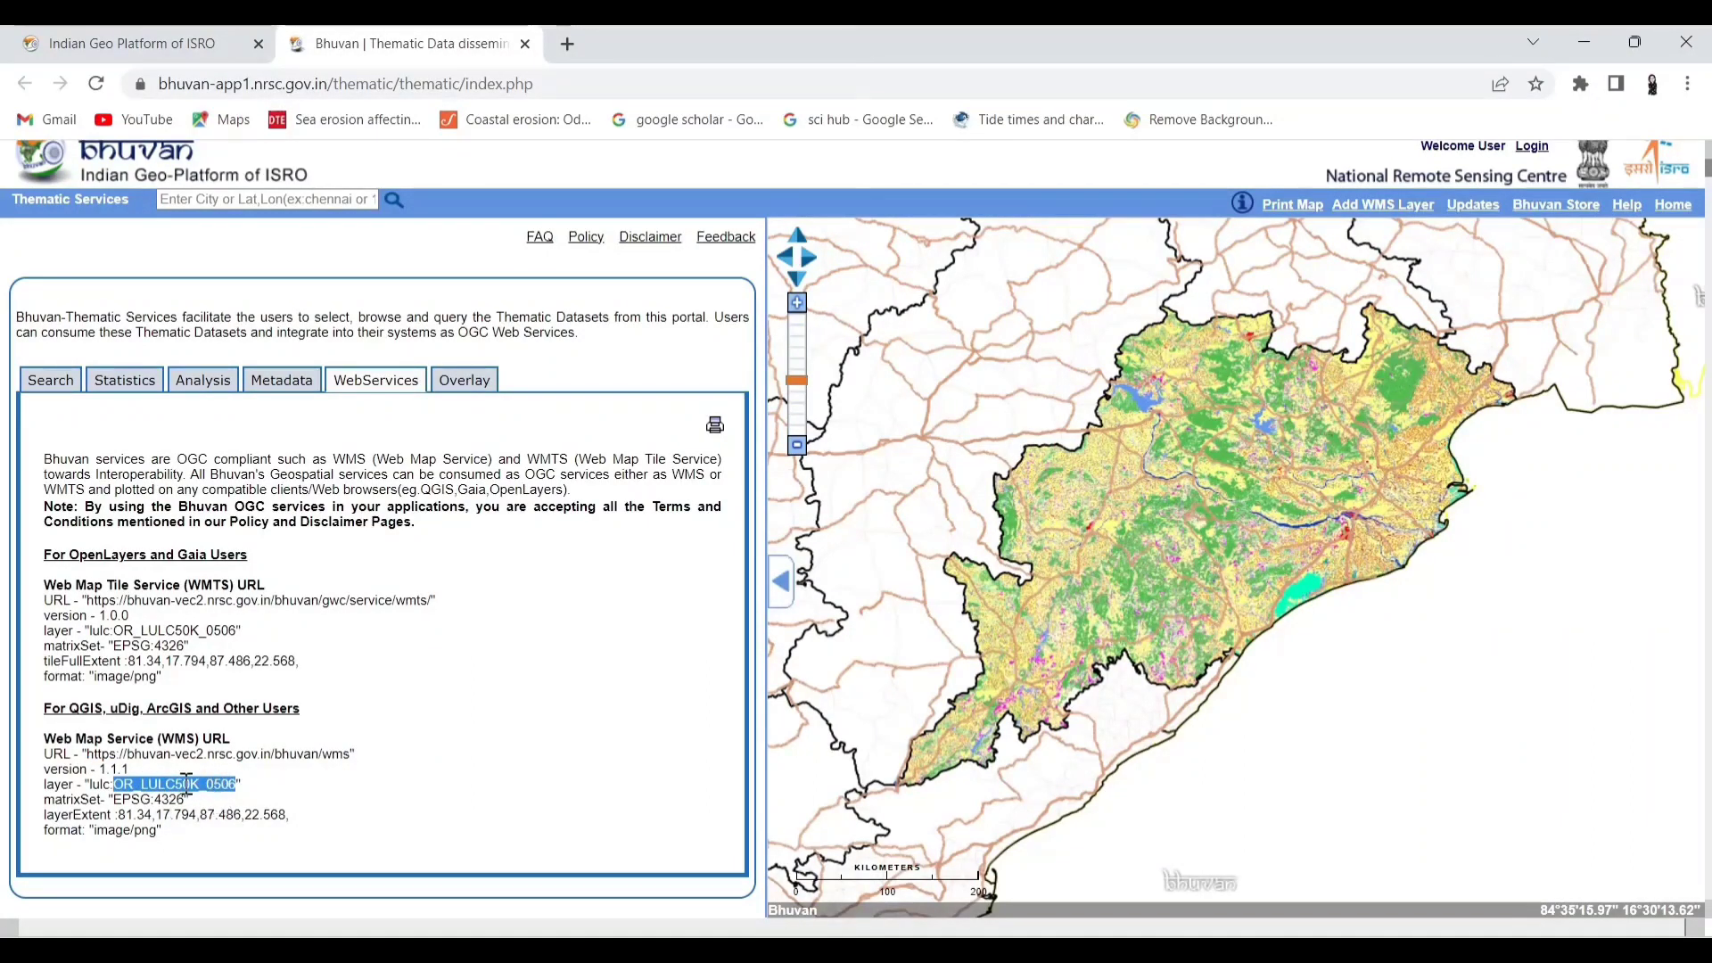
{"action": "right_click", "coordinate": [196, 783]}
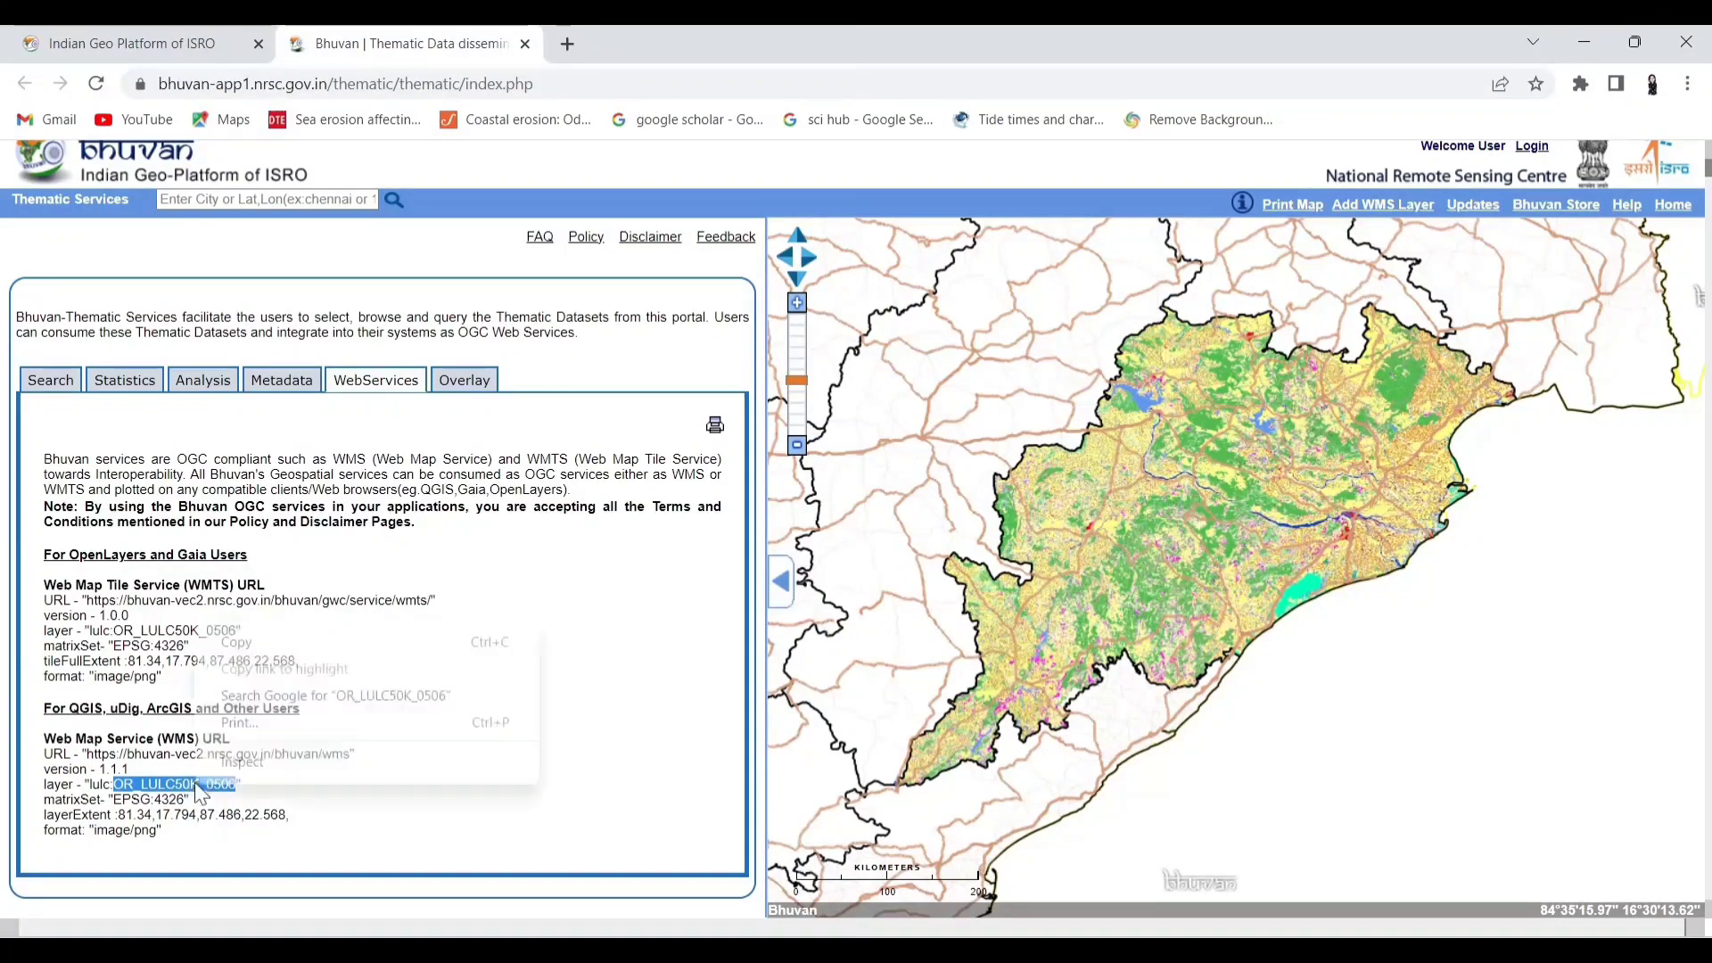
{"action": "left_click", "coordinate": [258, 644]}
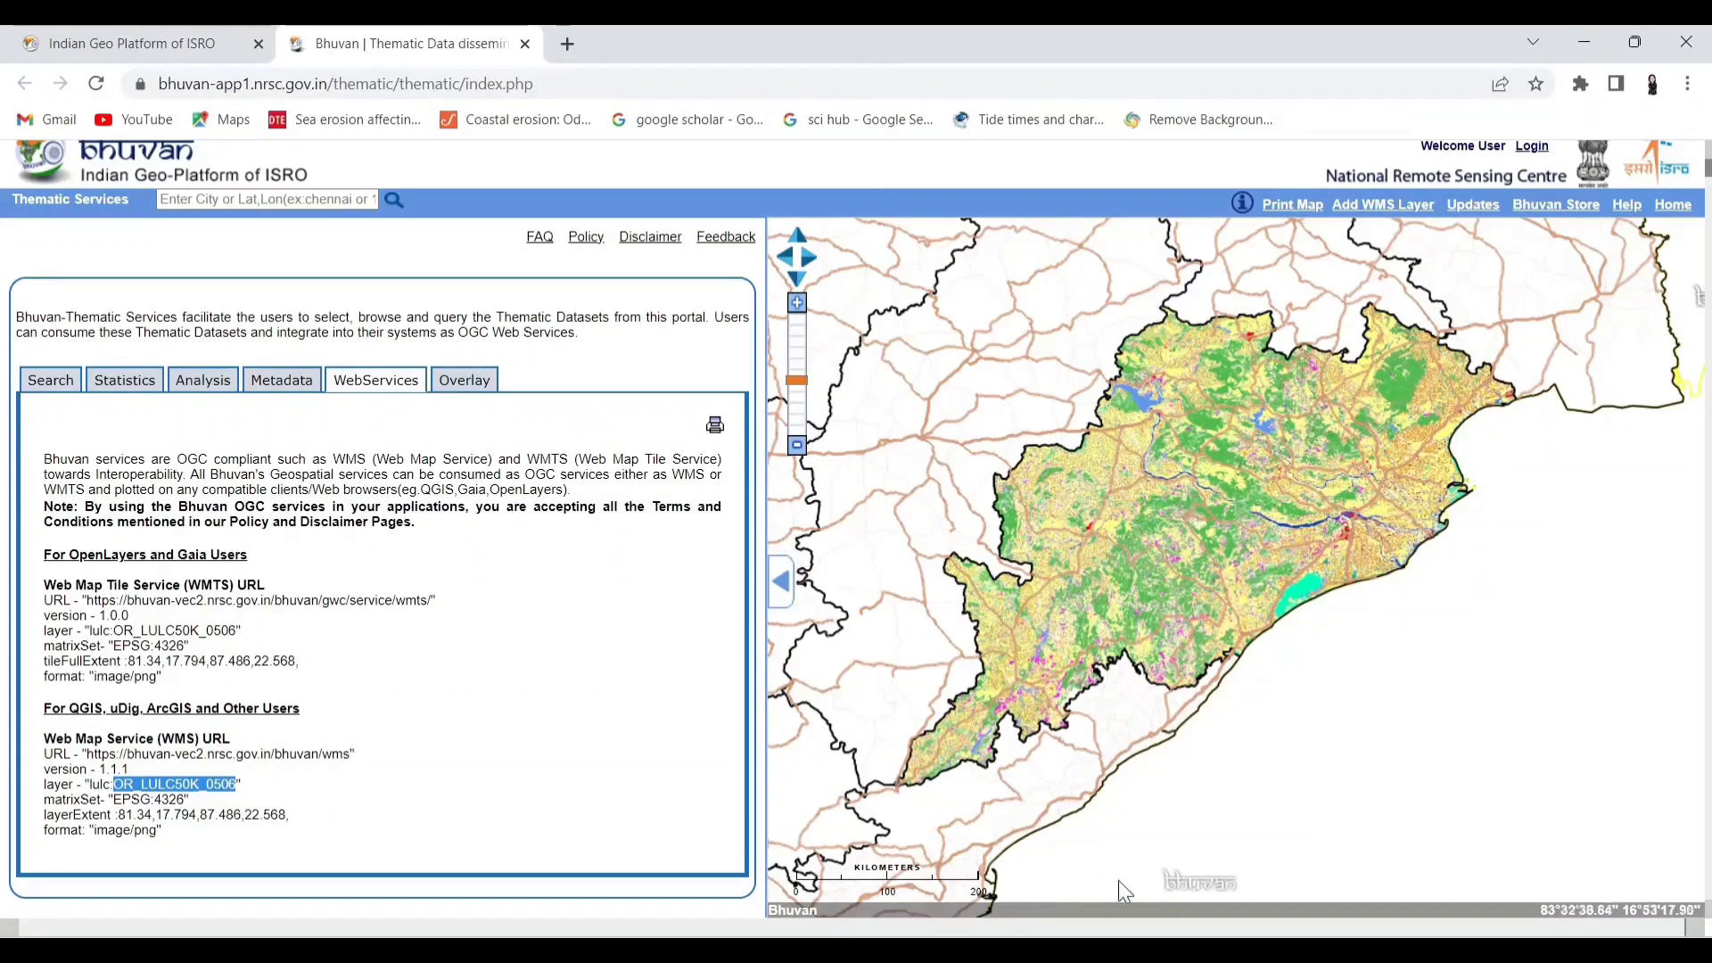
Switch to QGIS, filter the service's layers by OR_LULC50K_0506, and add the OR_LULC50K_0506 layer to the project.
{"action": "left_click", "coordinate": [1203, 934]}
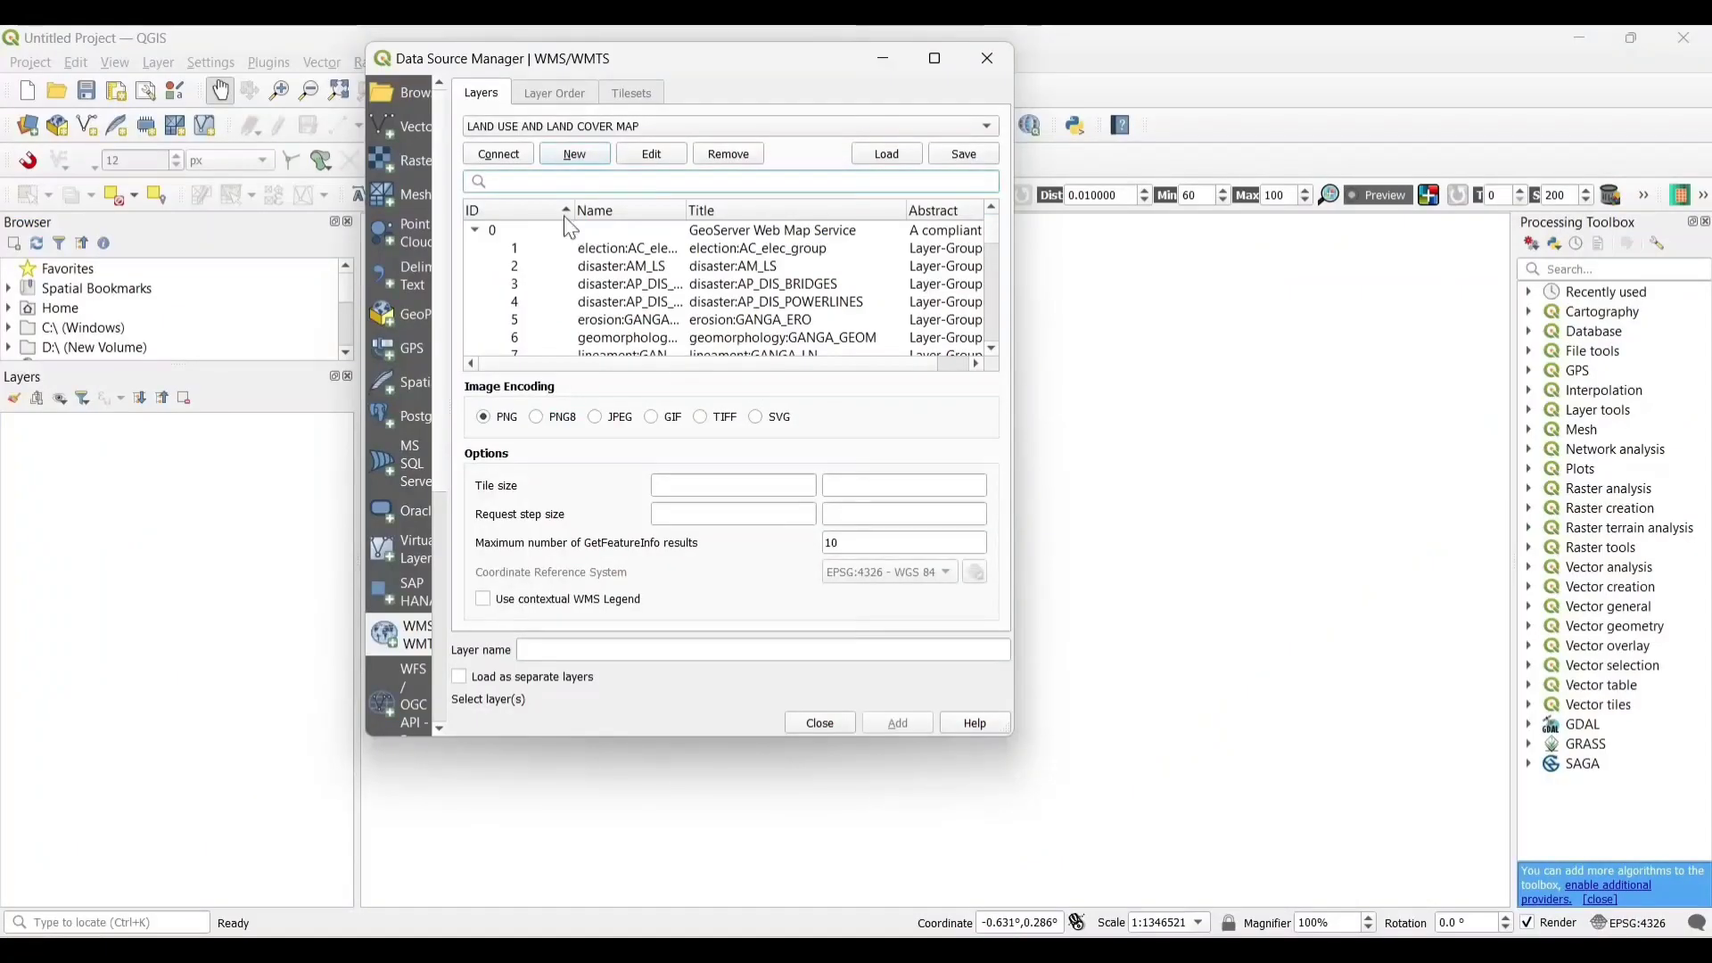
{"action": "right_click", "coordinate": [544, 182]}
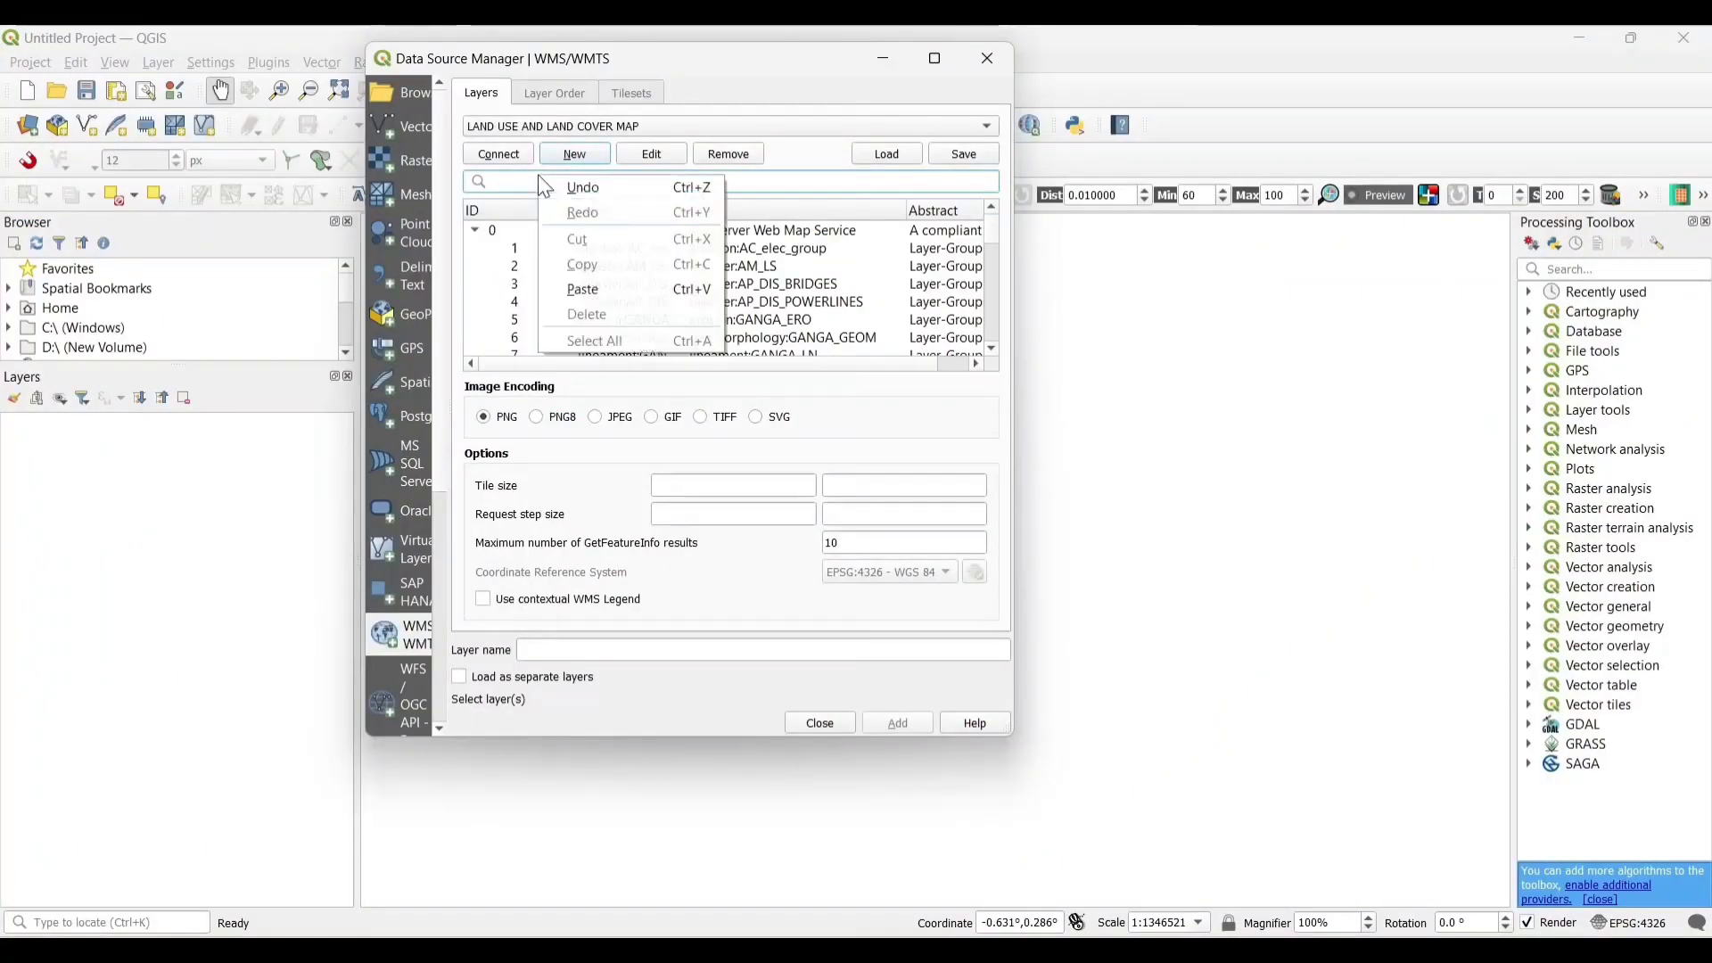
{"action": "left_click", "coordinate": [584, 290]}
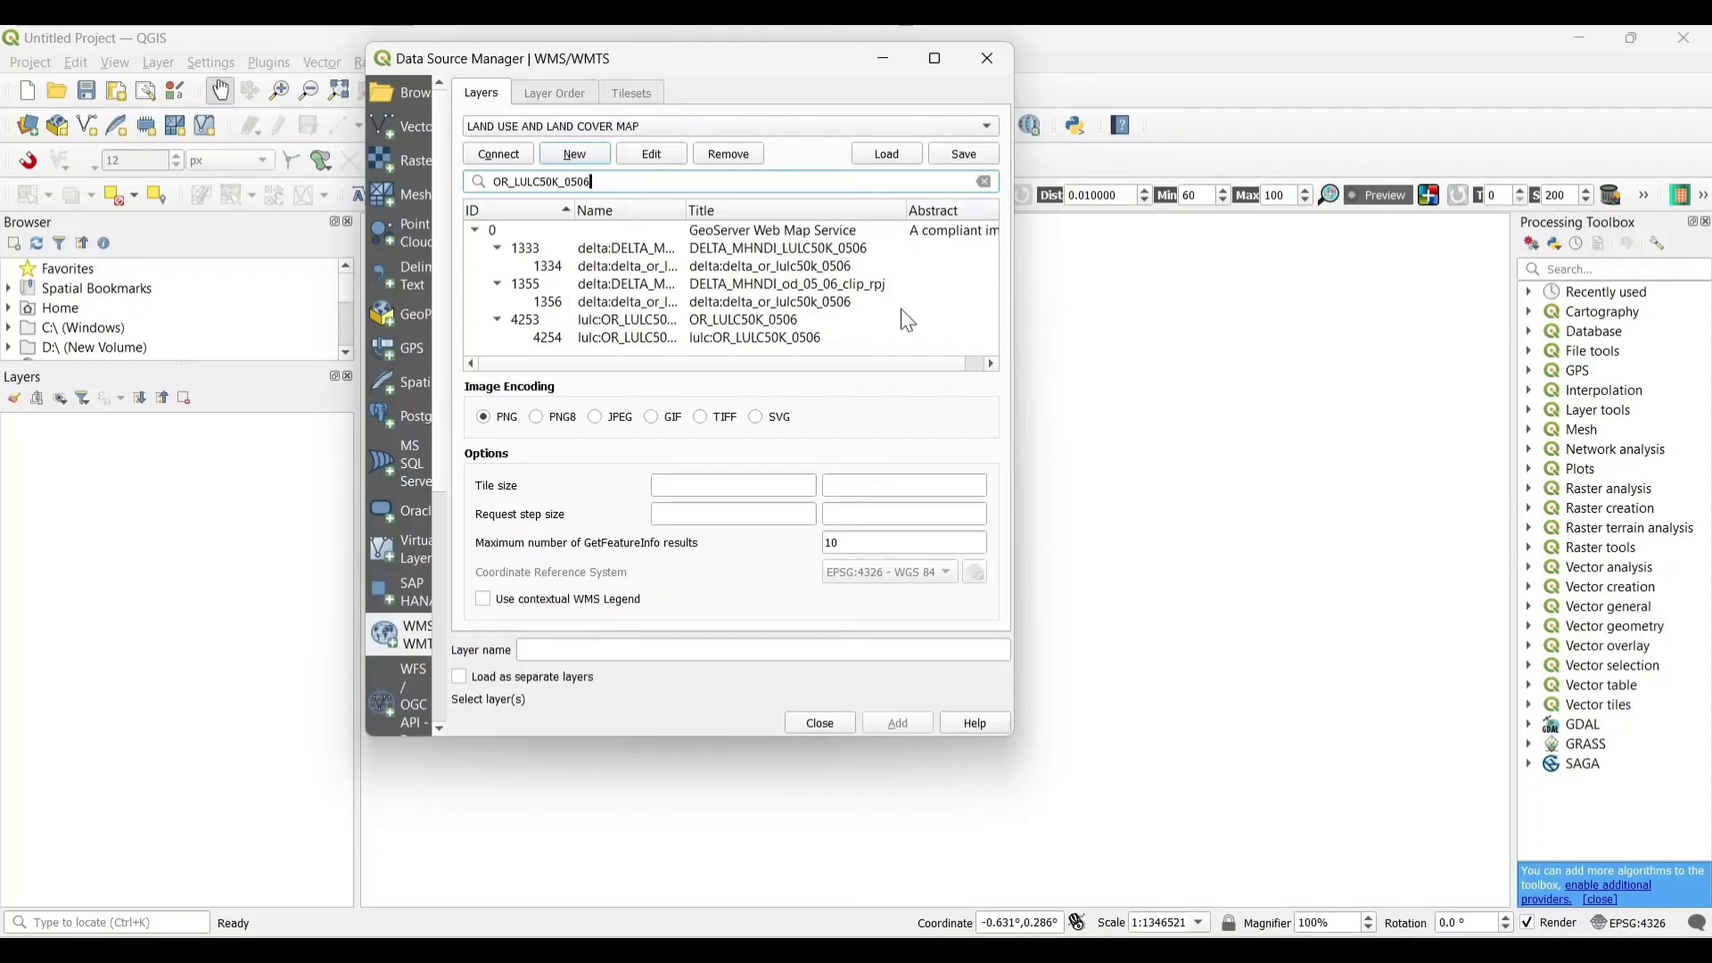
{"action": "left_click", "coordinate": [807, 323]}
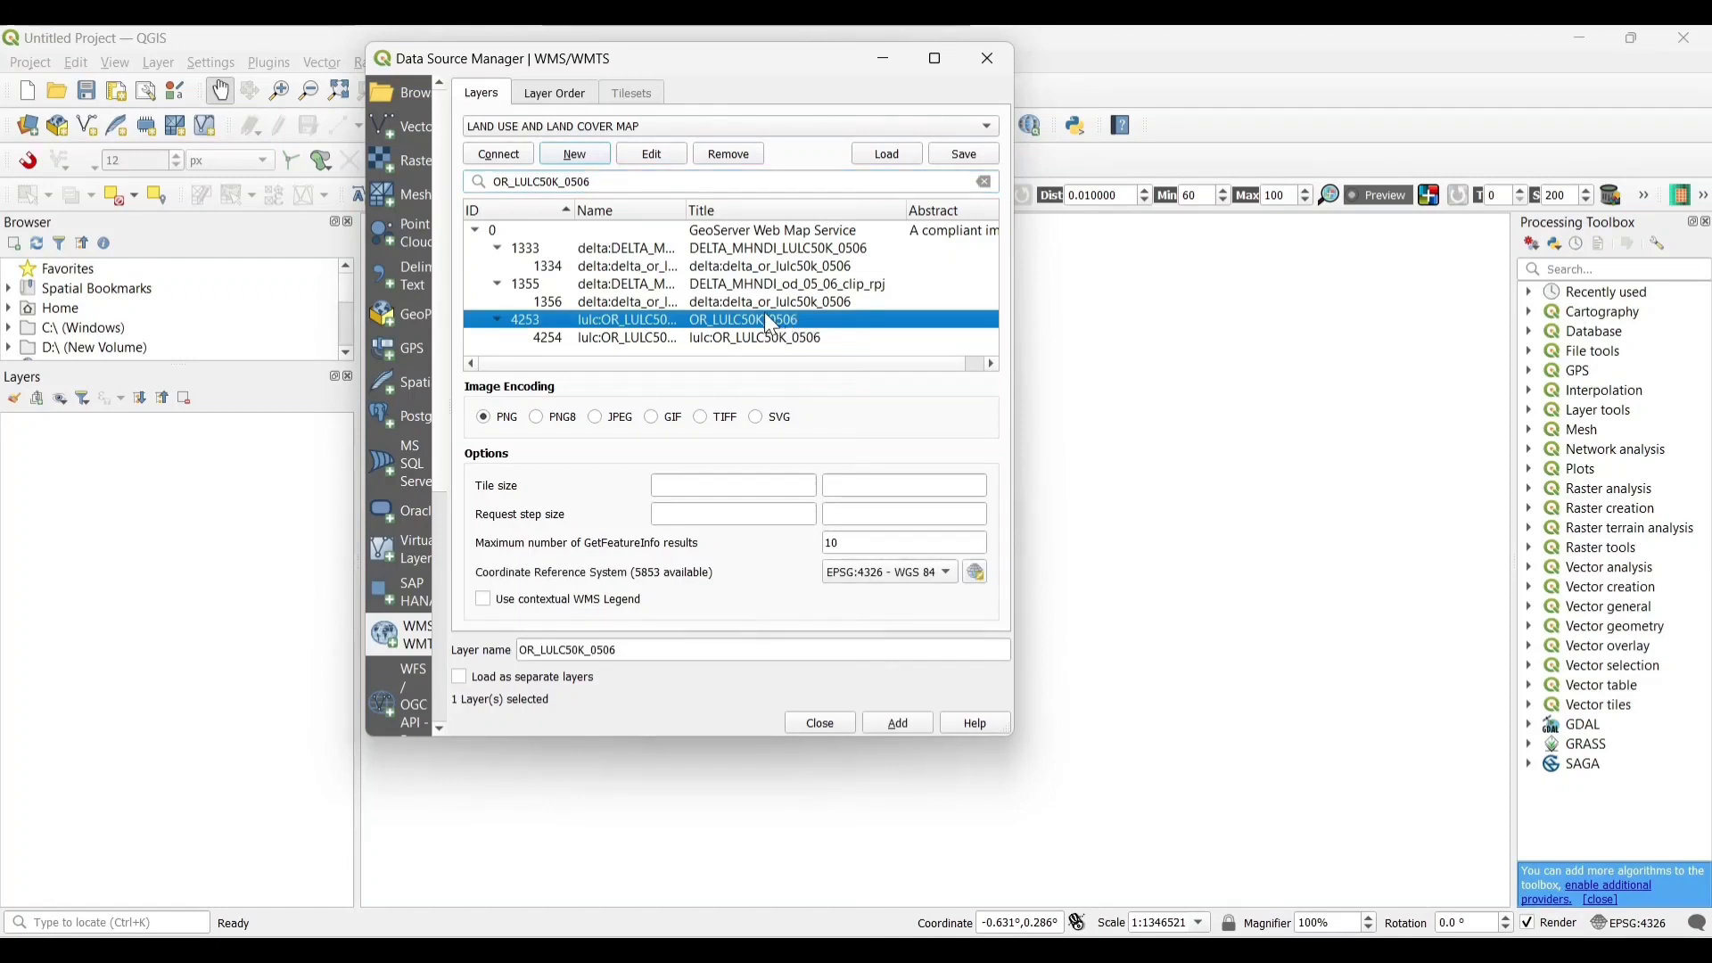
{"action": "left_click", "coordinate": [910, 731]}
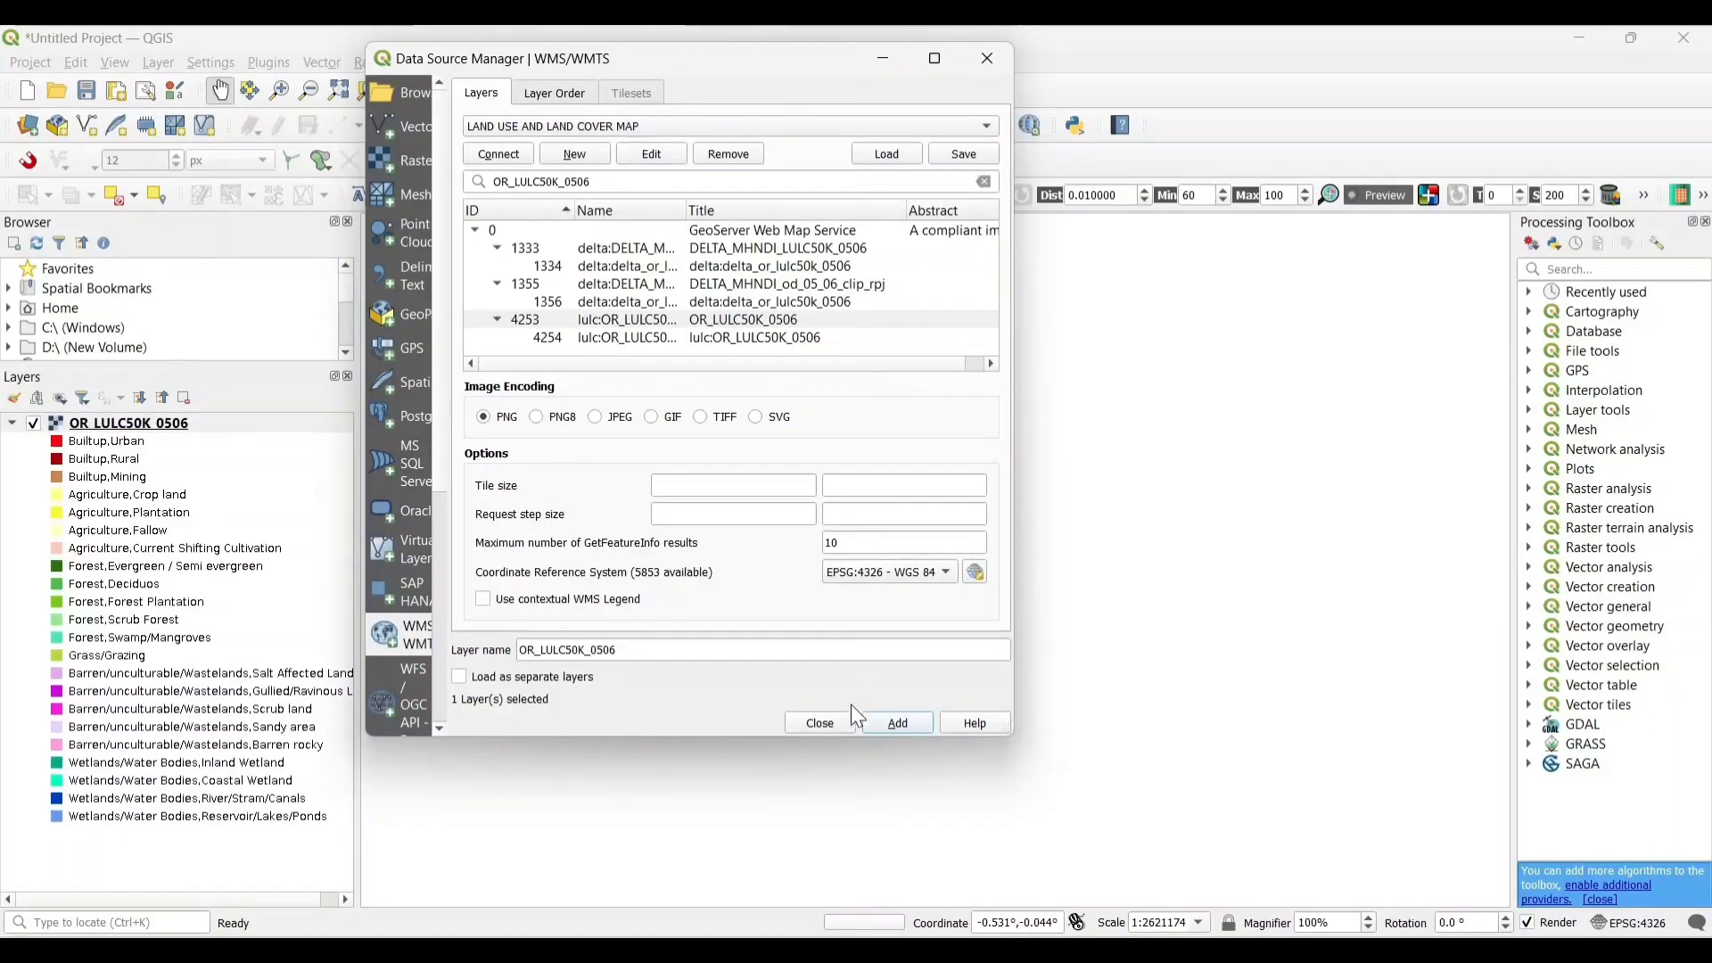
{"action": "left_click", "coordinate": [819, 723]}
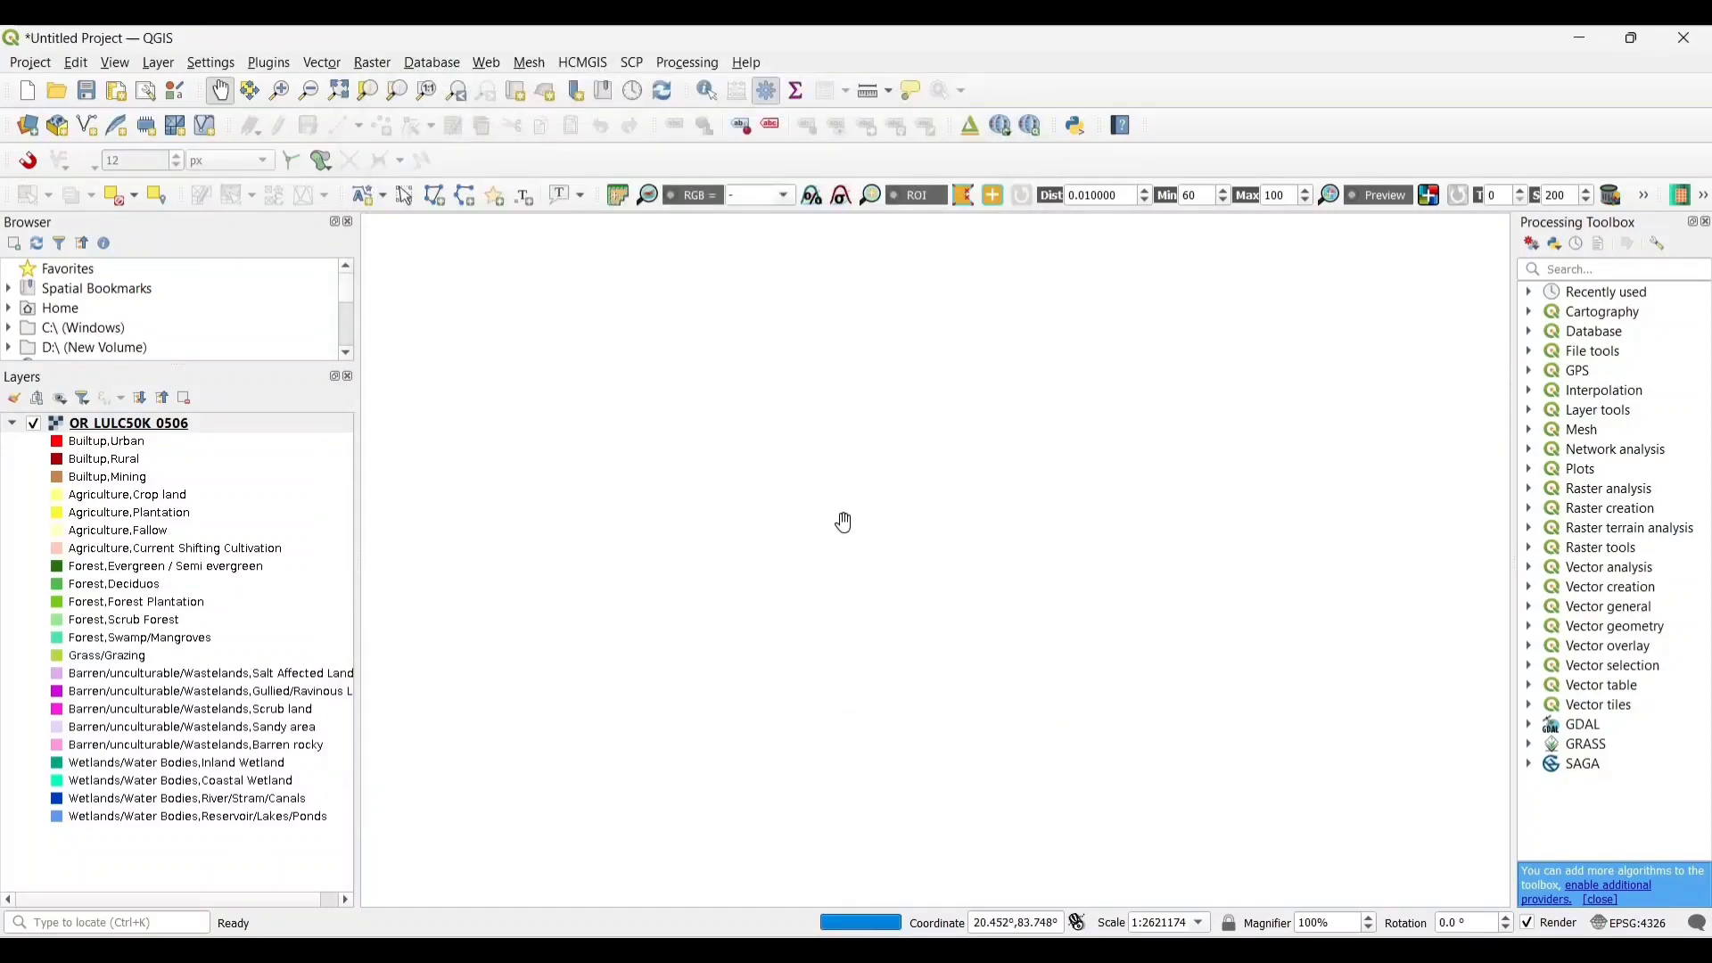
{"action": "left_click", "coordinate": [154, 420]}
{"action": "right_click", "coordinate": [154, 420]}
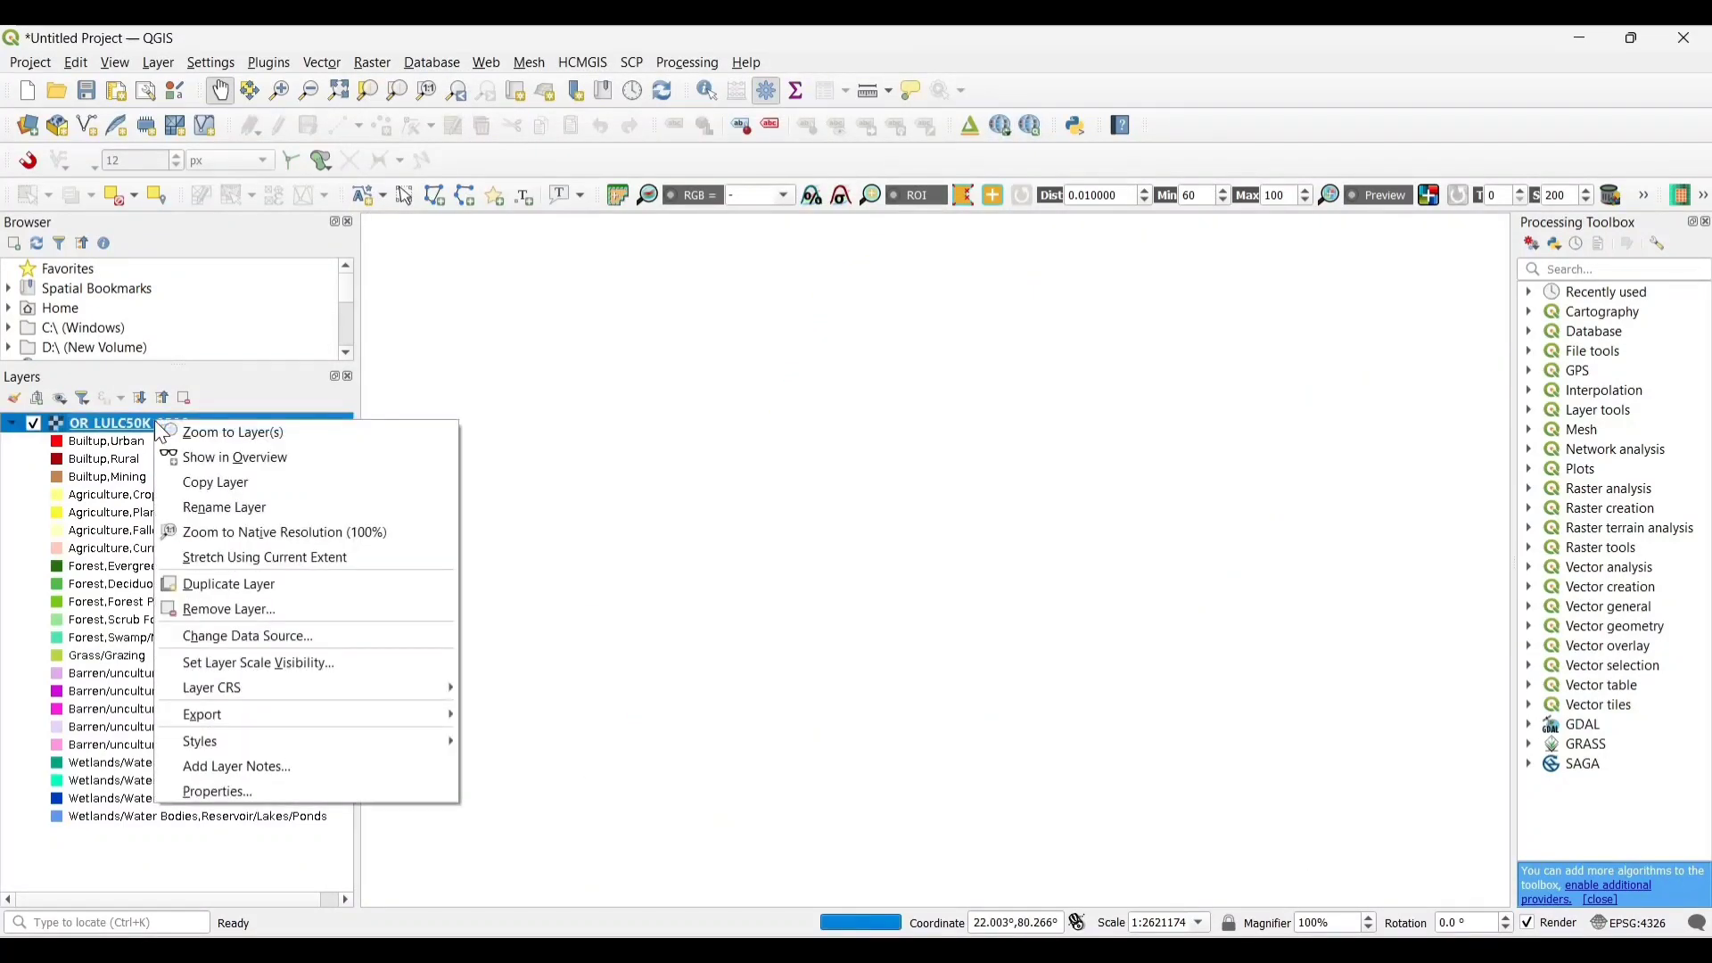
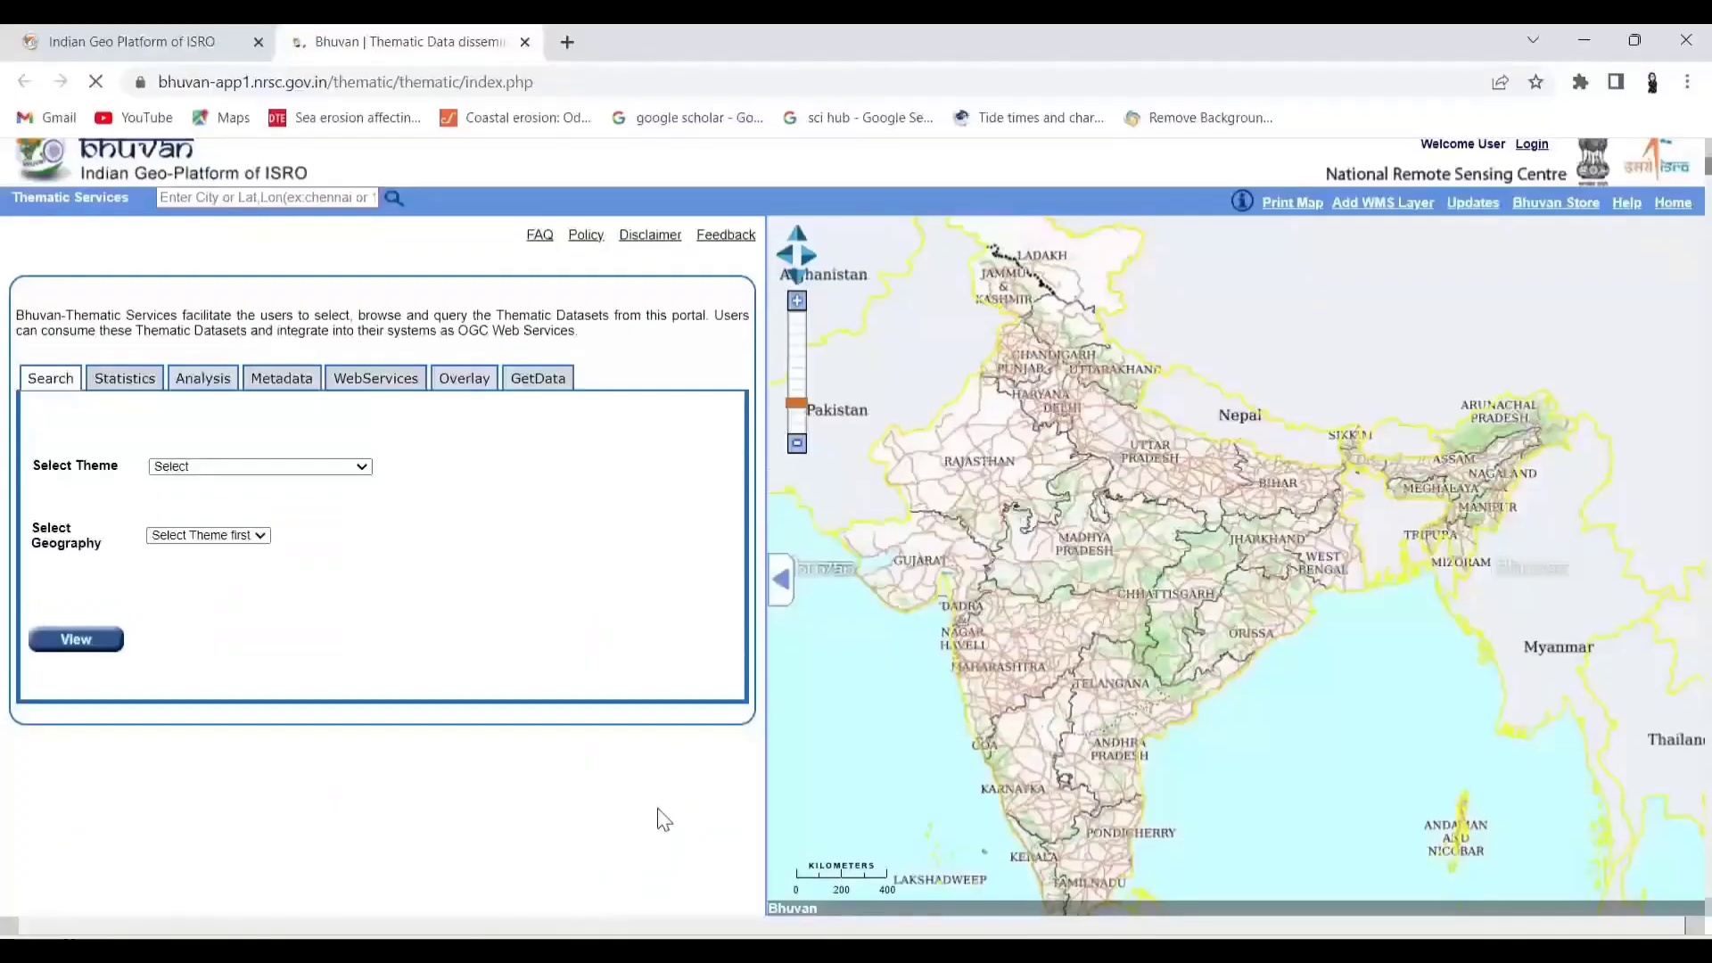
Display the Wasteland(50K):2015-16 theme for the state of ODISHA on the Bhuvan map.
{"action": "left_click", "coordinate": [362, 472]}
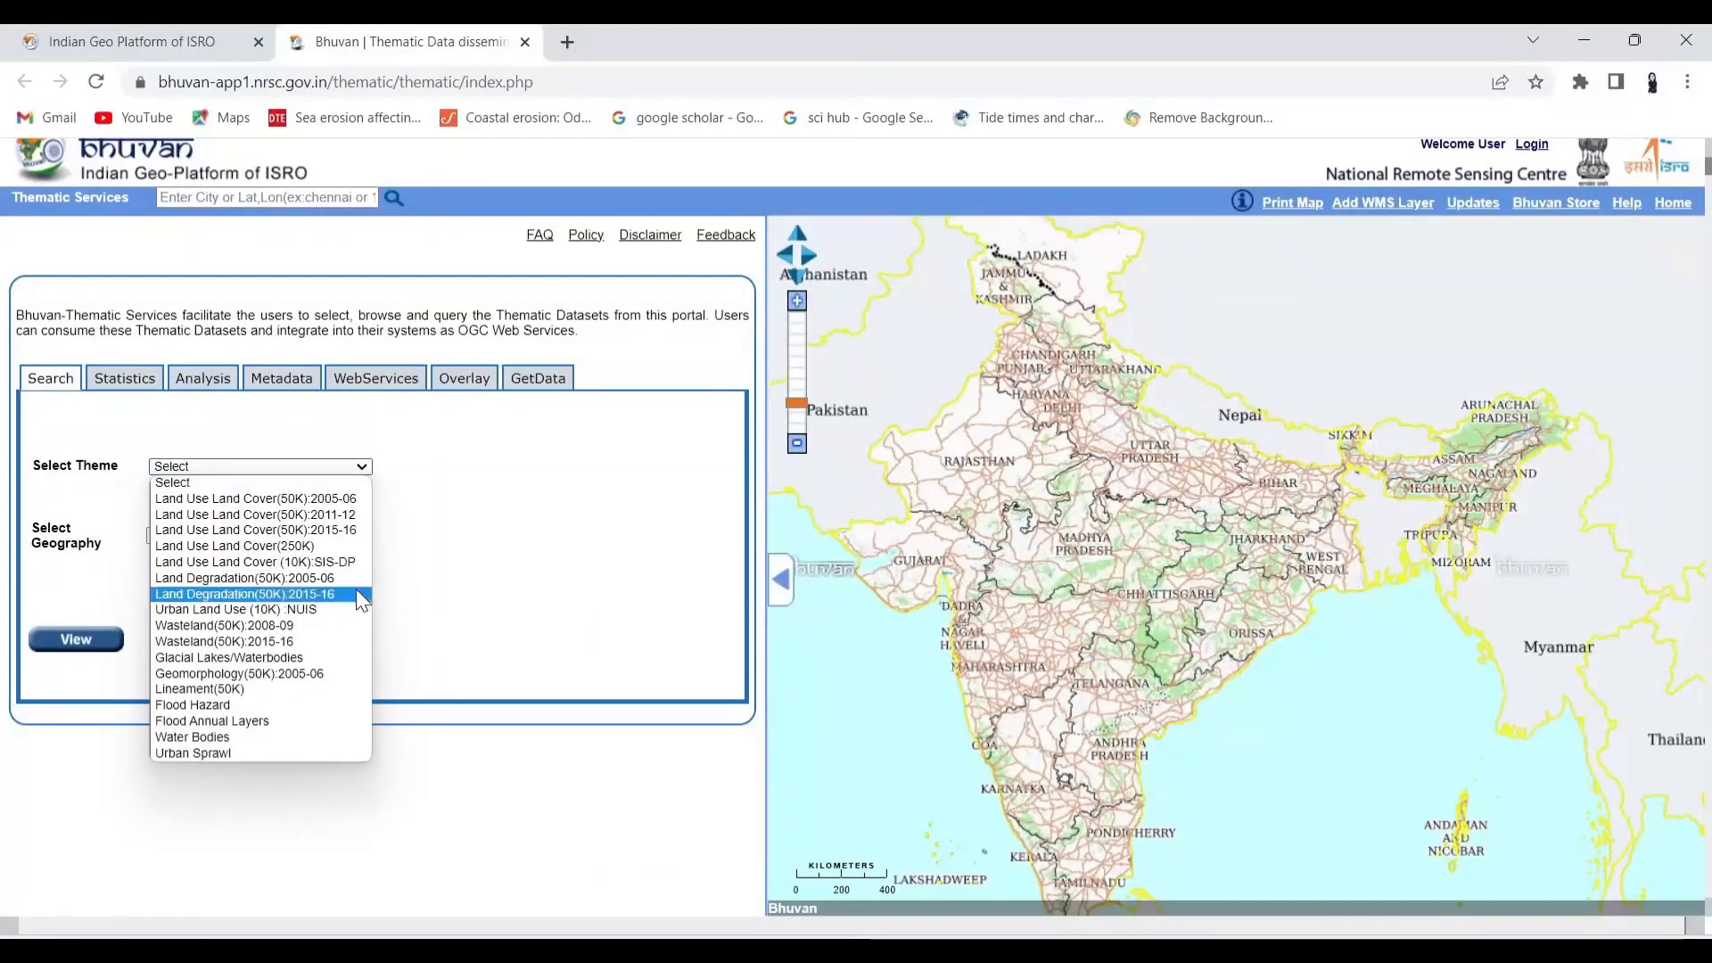
{"action": "left_click", "coordinate": [303, 642]}
{"action": "left_click", "coordinate": [313, 528]}
{"action": "scroll", "coordinate": [268, 692], "scroll_direction": "down", "scroll_amount": 5}
{"action": "left_click", "coordinate": [199, 692]}
{"action": "left_click", "coordinate": [312, 528]}
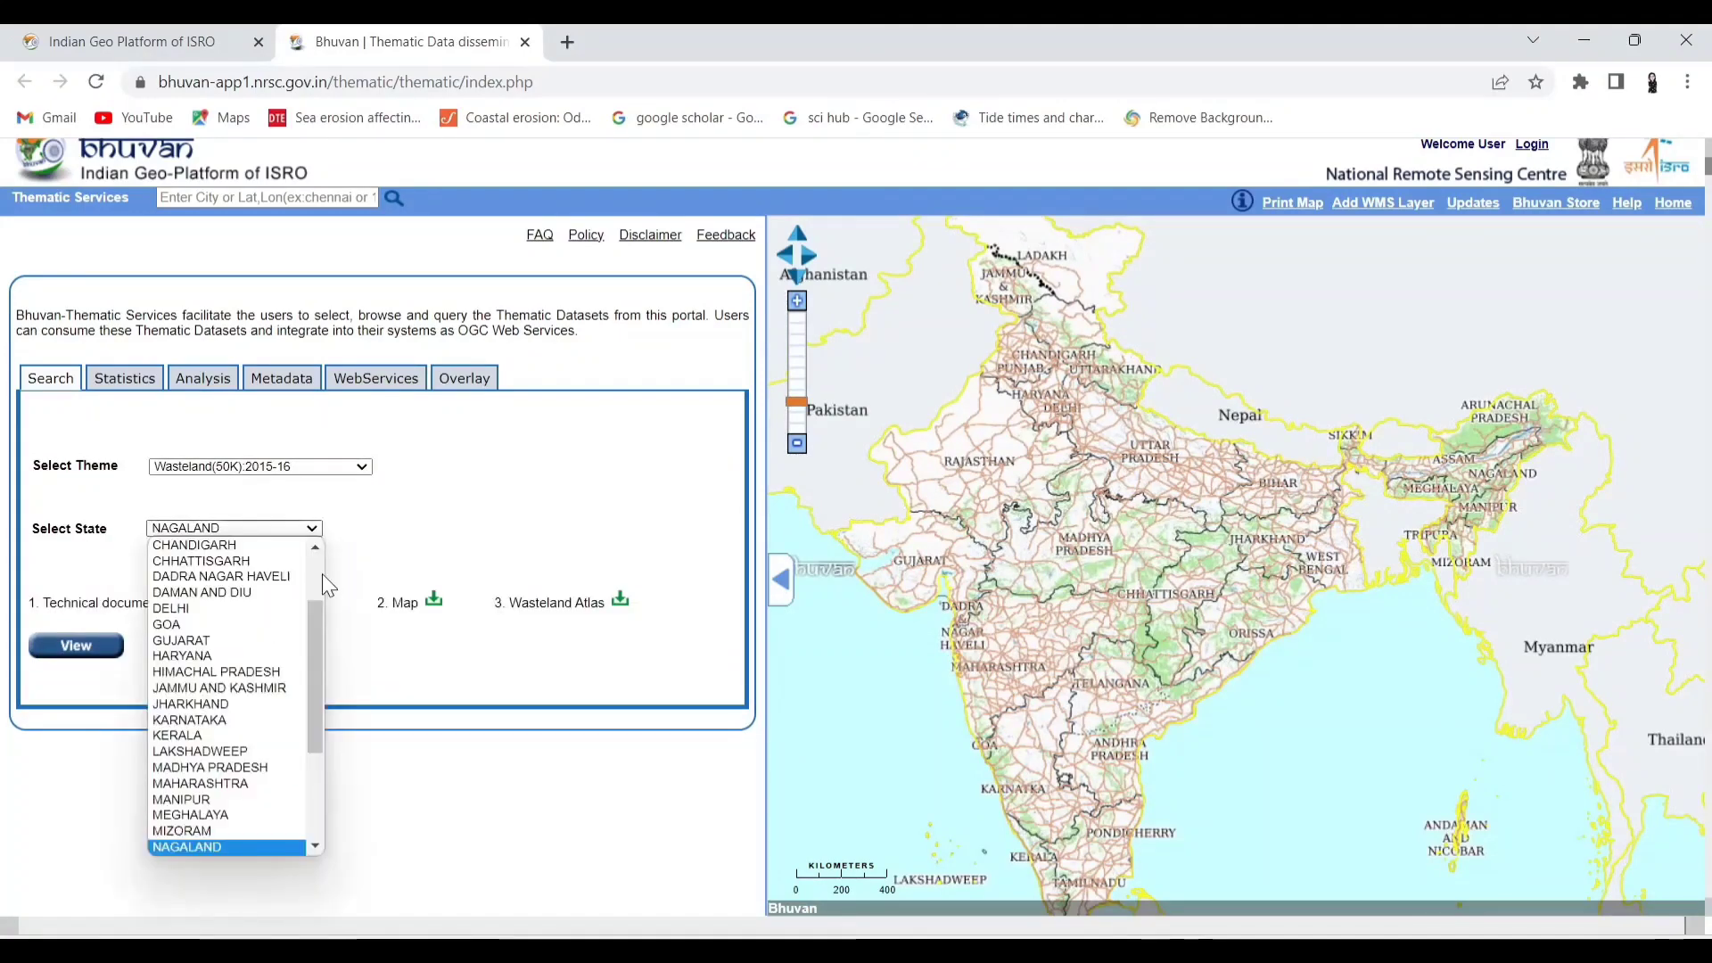
{"action": "scroll", "coordinate": [313, 677], "scroll_direction": "down", "scroll_amount": 2}
{"action": "left_click", "coordinate": [205, 796]}
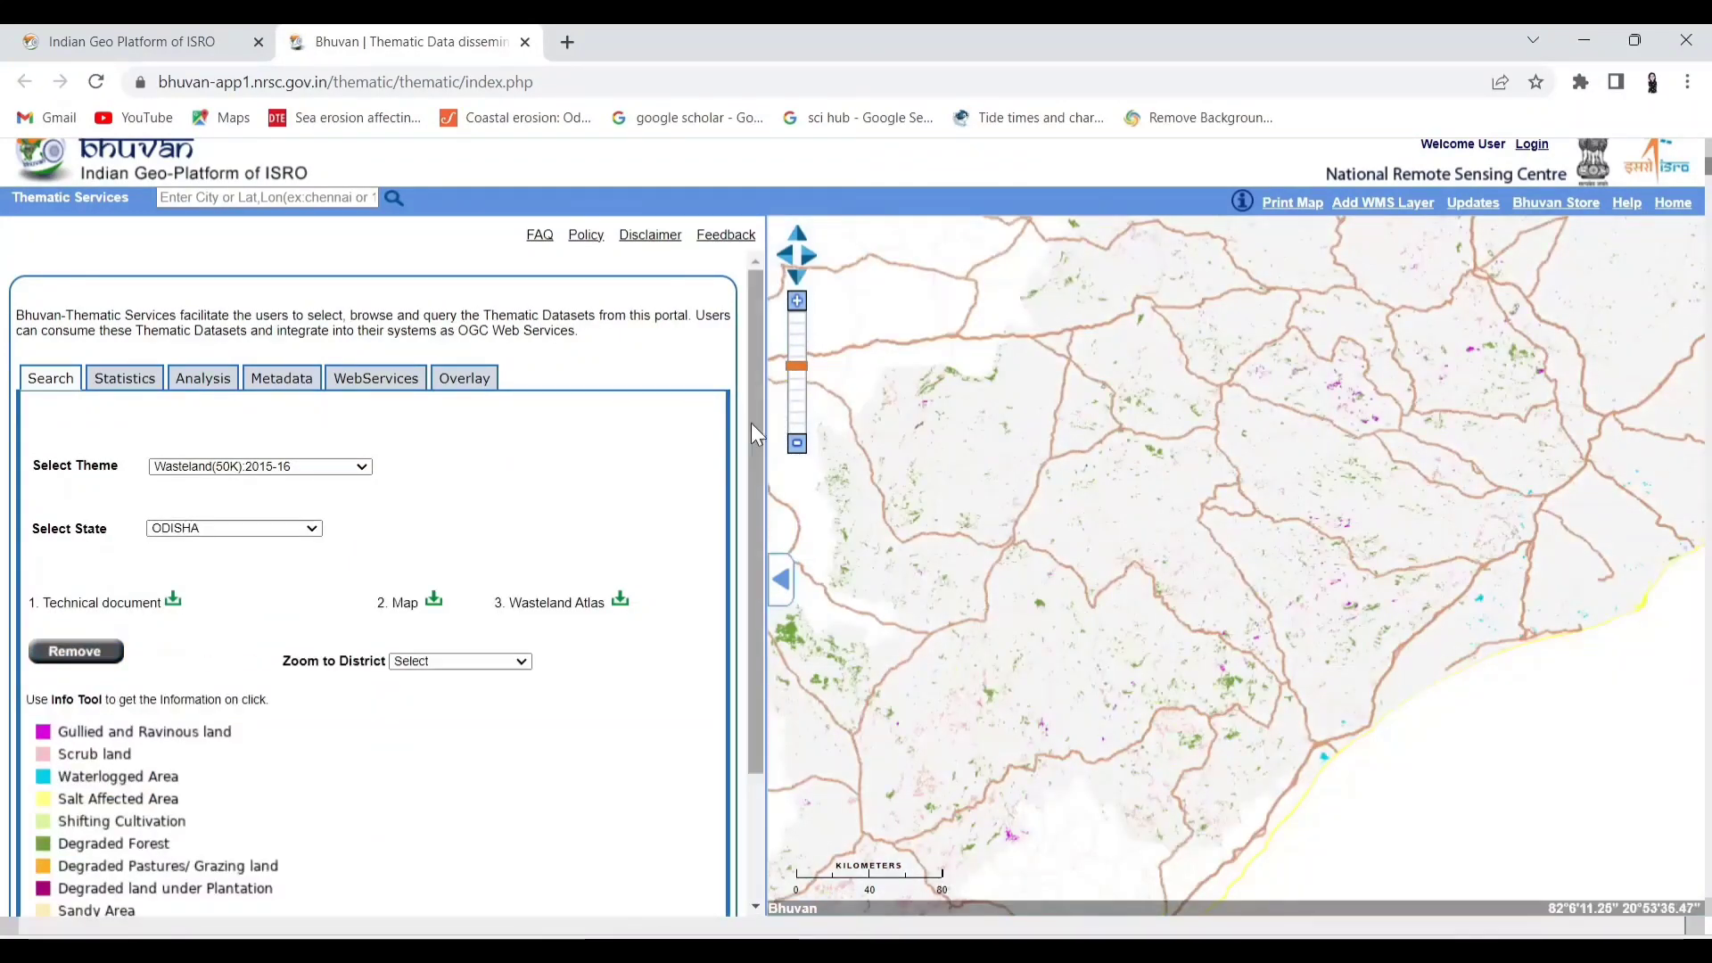
{"action": "scroll", "coordinate": [750, 422], "scroll_direction": "down", "scroll_amount": 2}
{"action": "scroll", "coordinate": [326, 620], "scroll_direction": "up", "scroll_amount": 2}
Copy the Web Map Service (WMS) URL for QGIS users from the wasteland layer's web services information.
{"action": "left_click", "coordinate": [376, 379]}
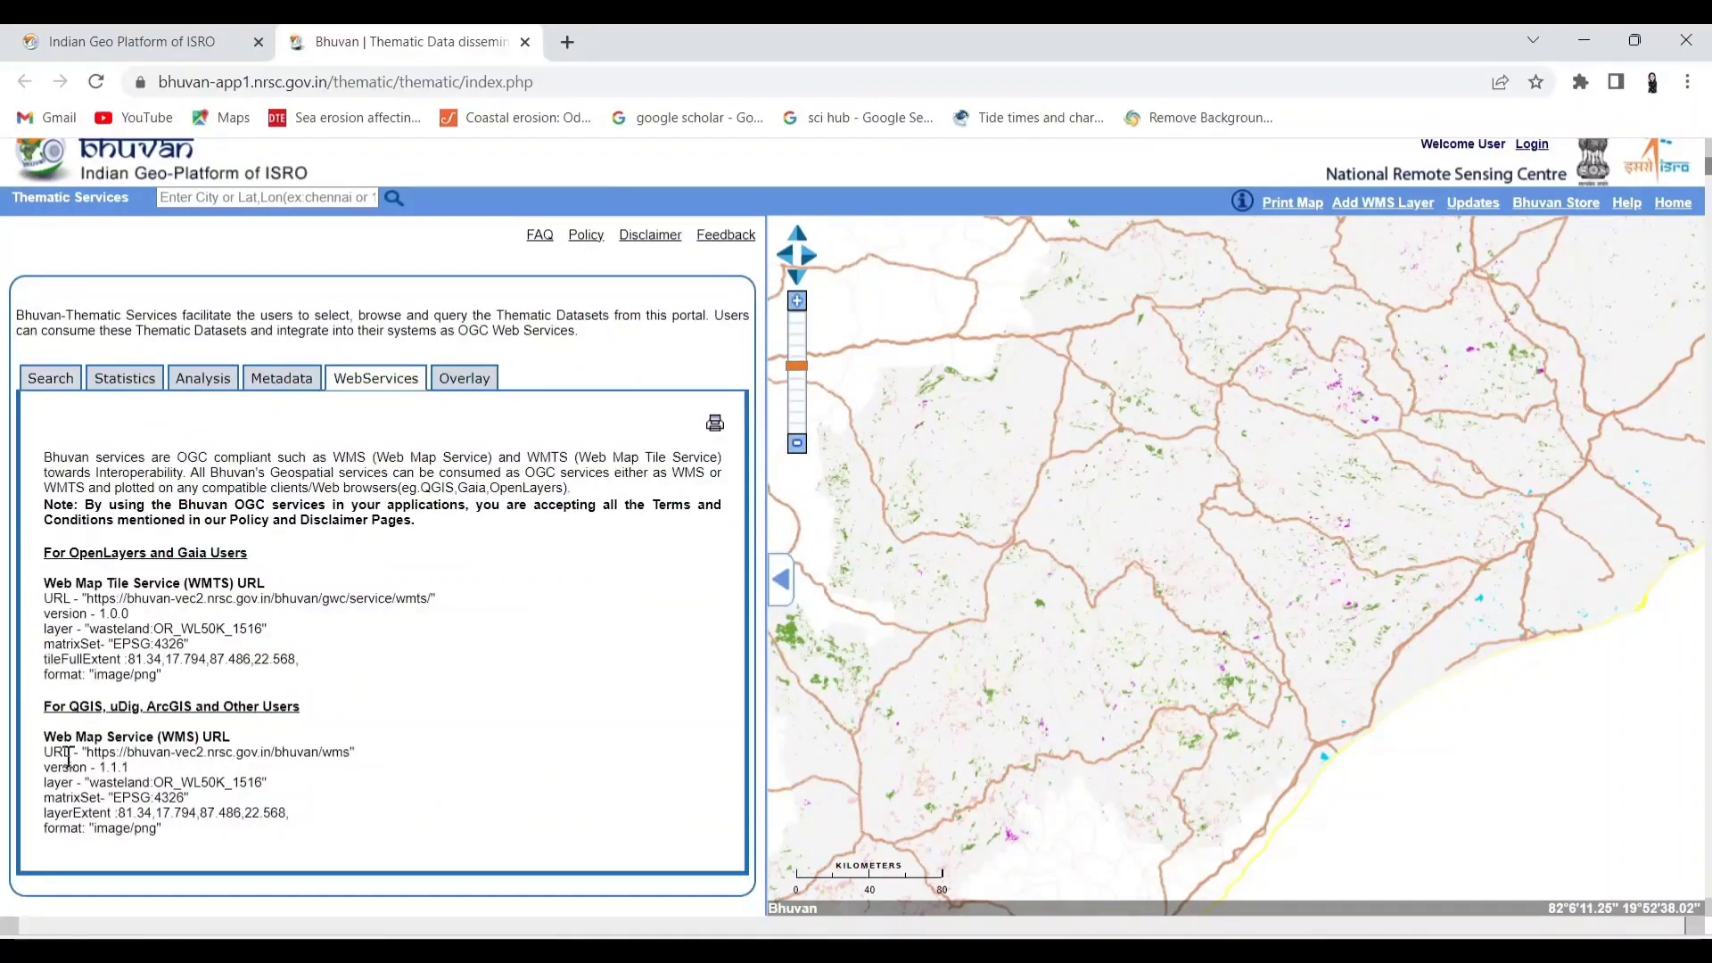
{"action": "left_click_drag", "start_coordinate": [87, 752], "coordinate": [350, 751]}
{"action": "right_click", "coordinate": [348, 751]}
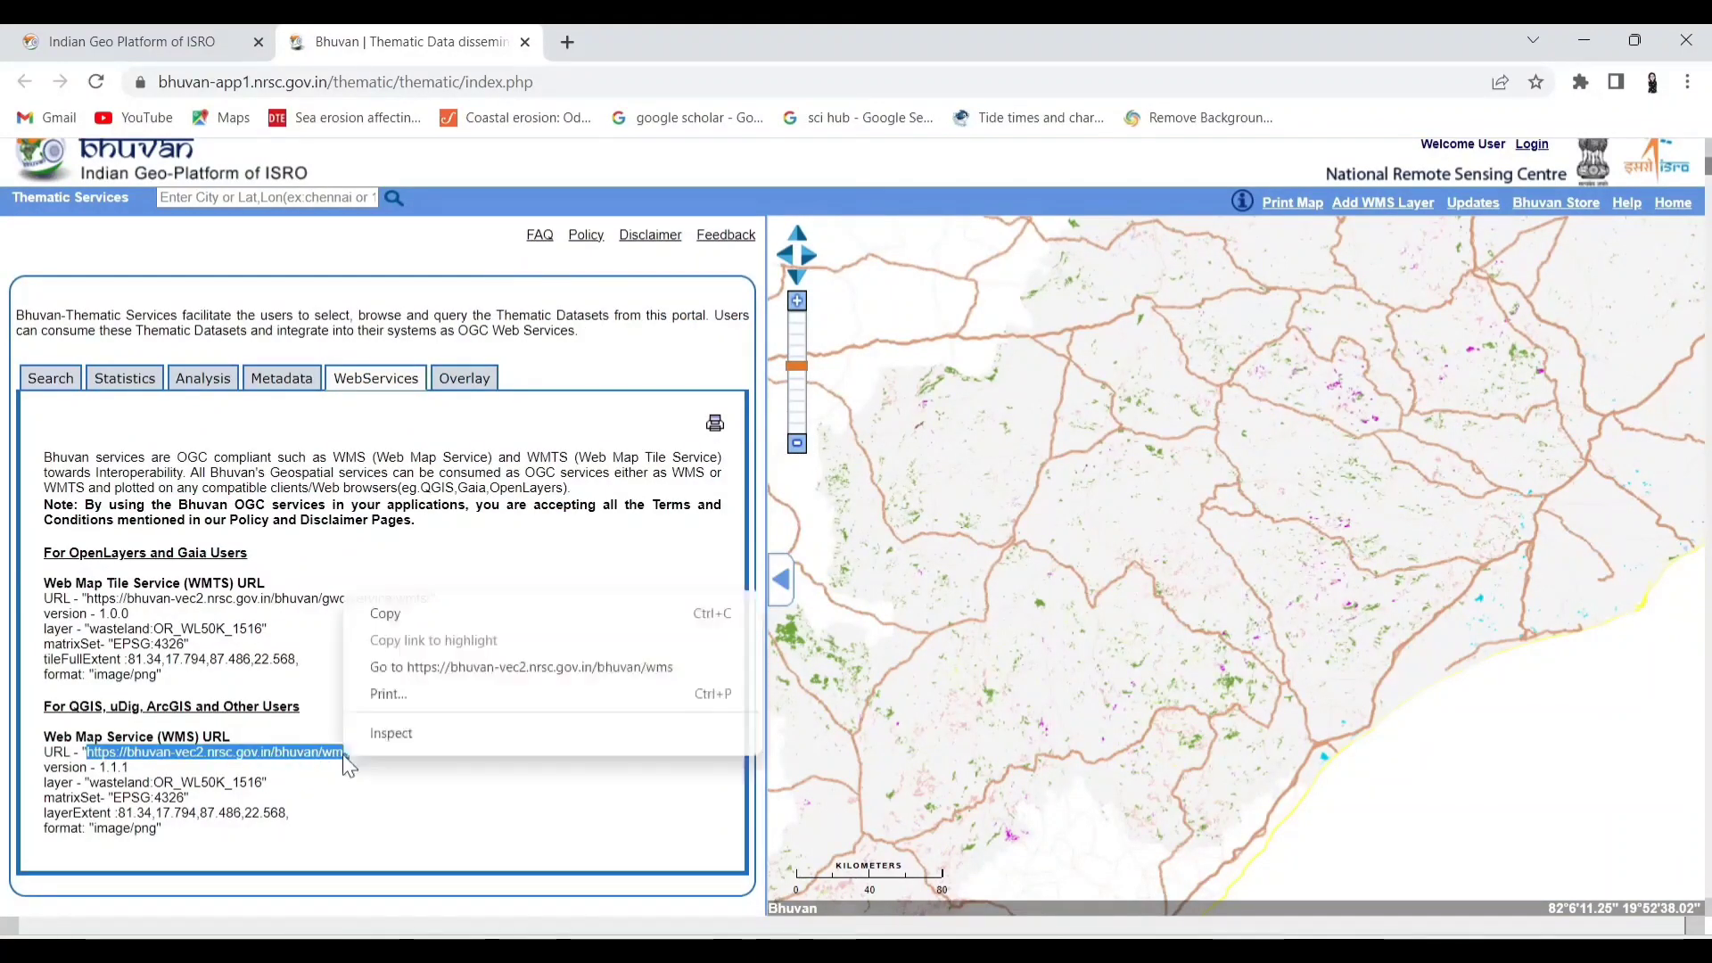
{"action": "left_click", "coordinate": [383, 612]}
Switch to QGIS, create a WMS/WMTS connection named wasteland with the copied Bhuvan WMS URL, and connect to it.
{"action": "left_click", "coordinate": [1299, 947]}
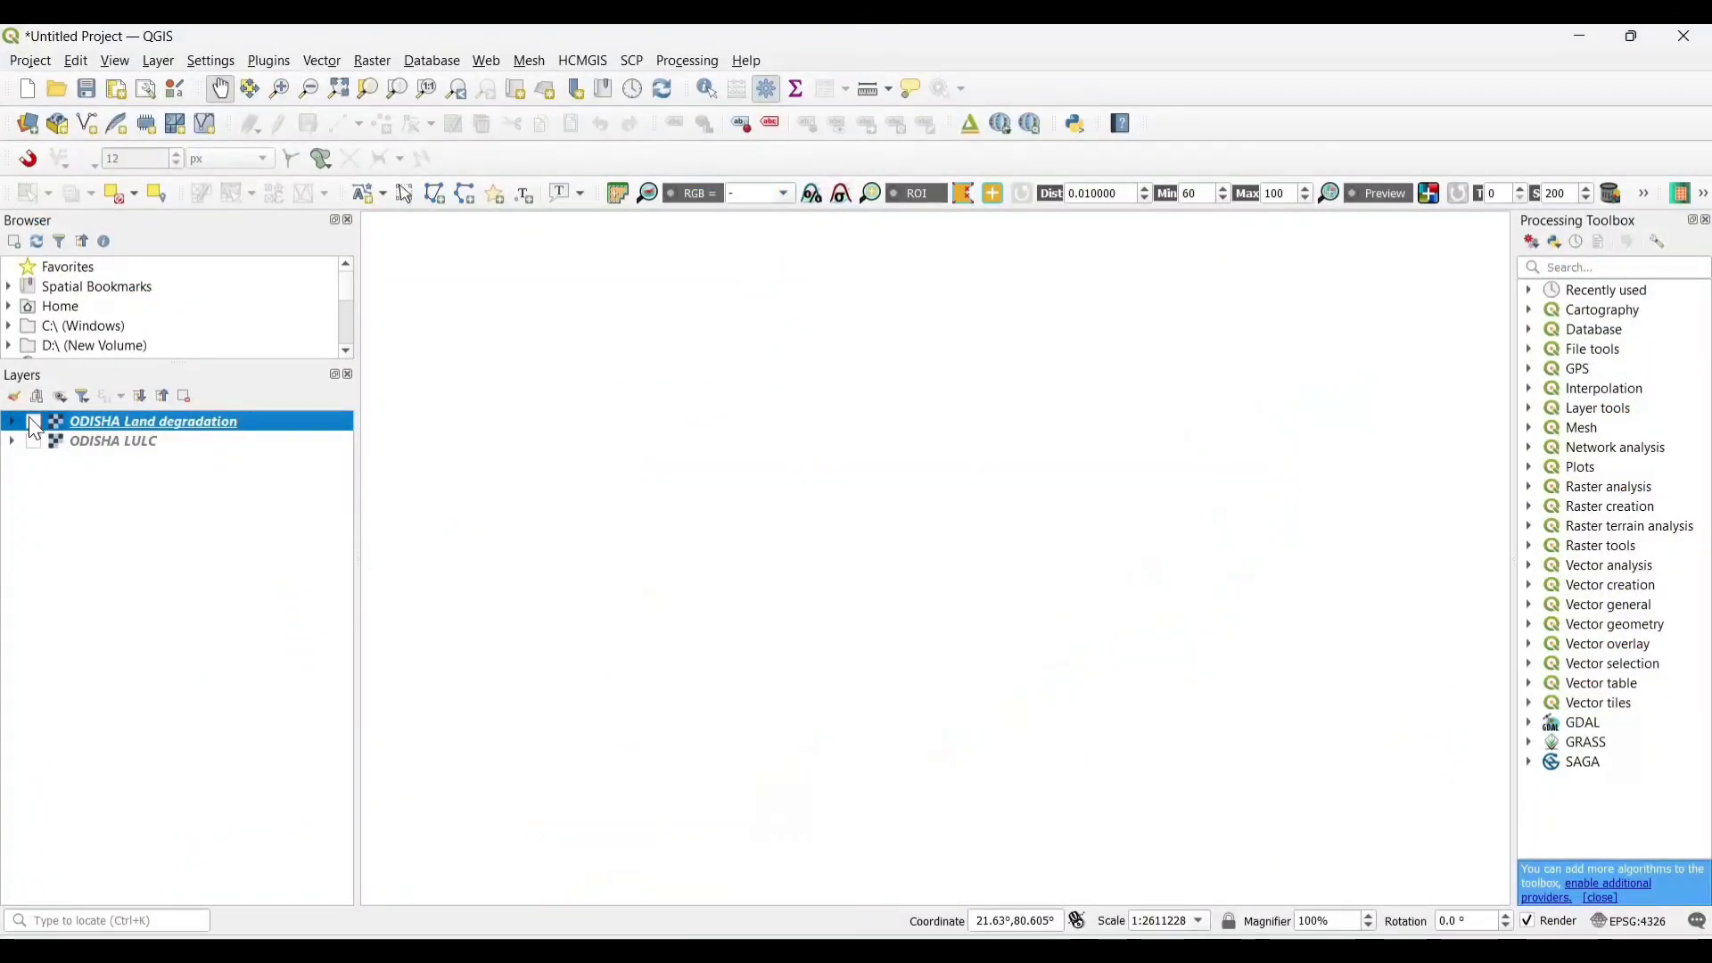
{"action": "left_click", "coordinate": [159, 60]}
{"action": "mouse_move", "coordinate": [223, 135]}
{"action": "left_click", "coordinate": [640, 349]}
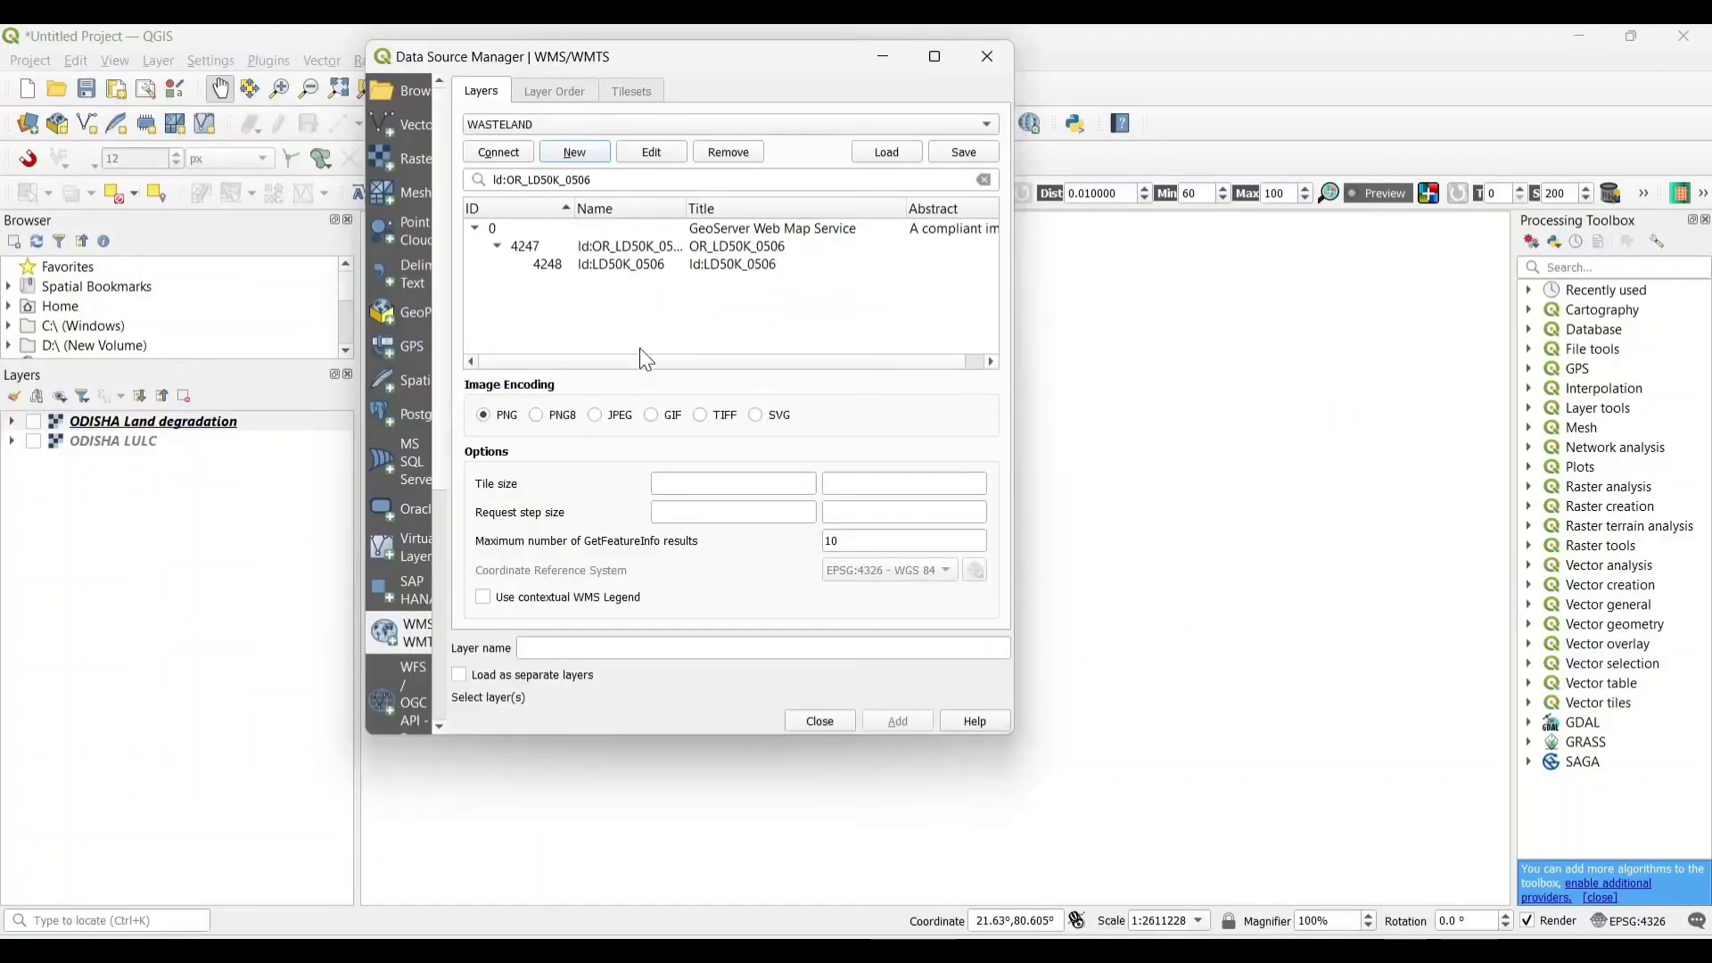
{"action": "left_click", "coordinate": [550, 157]}
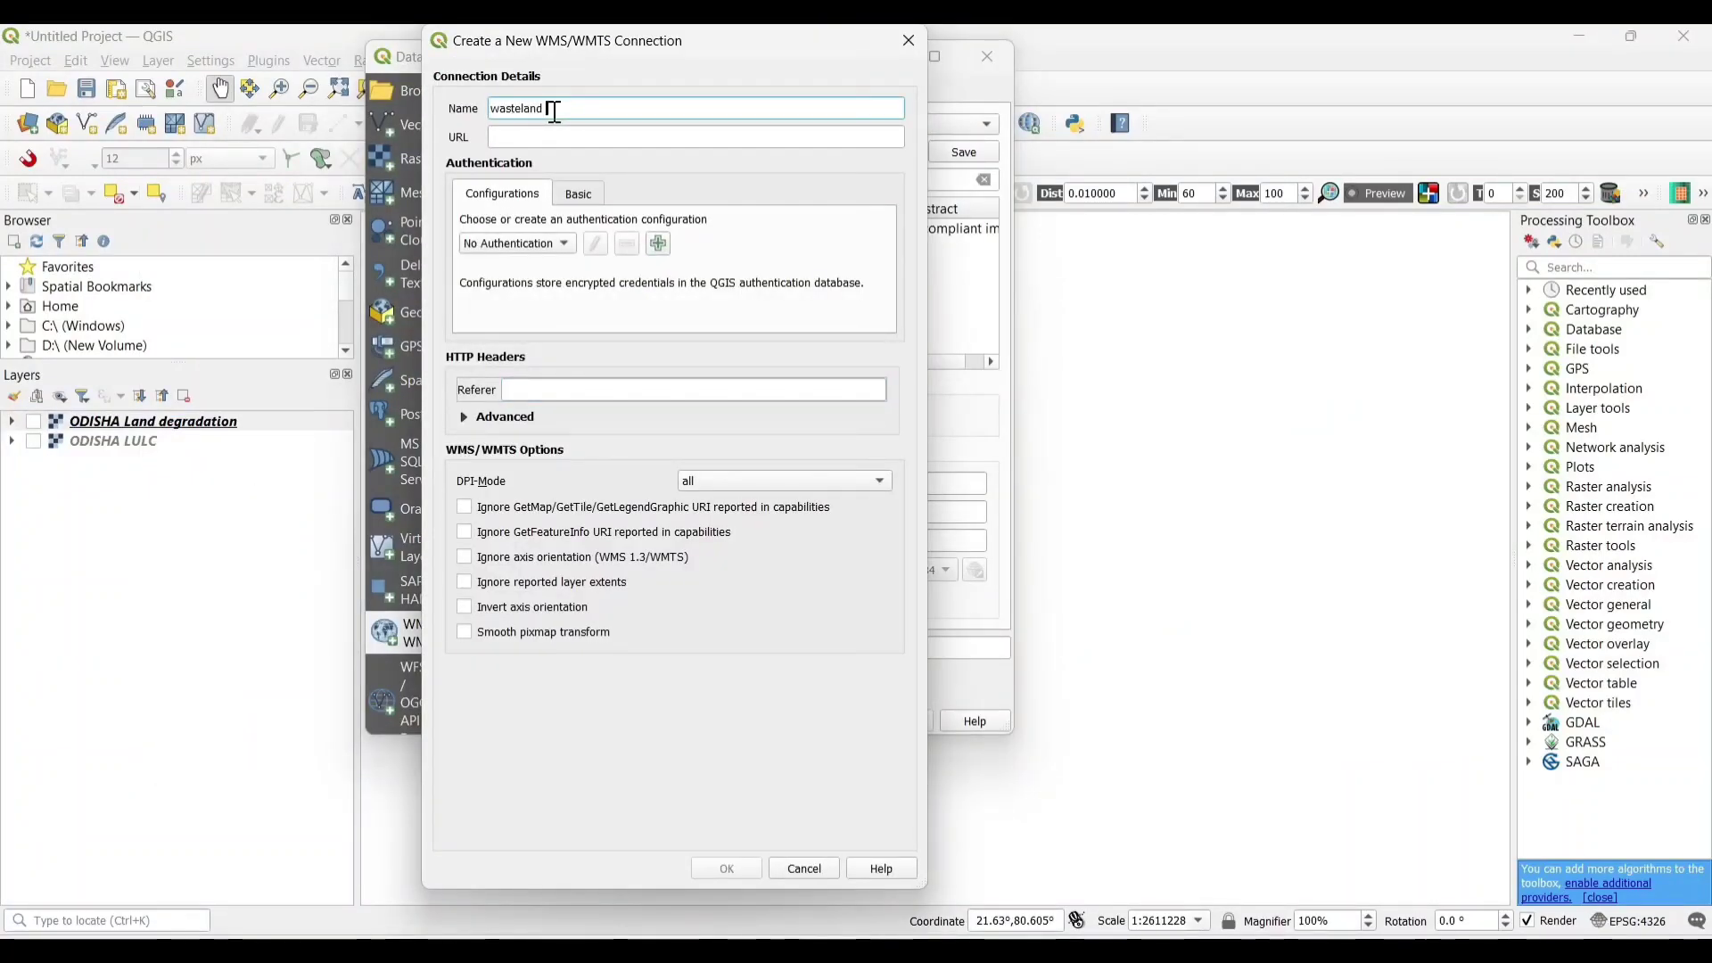
{"action": "right_click", "coordinate": [536, 136]}
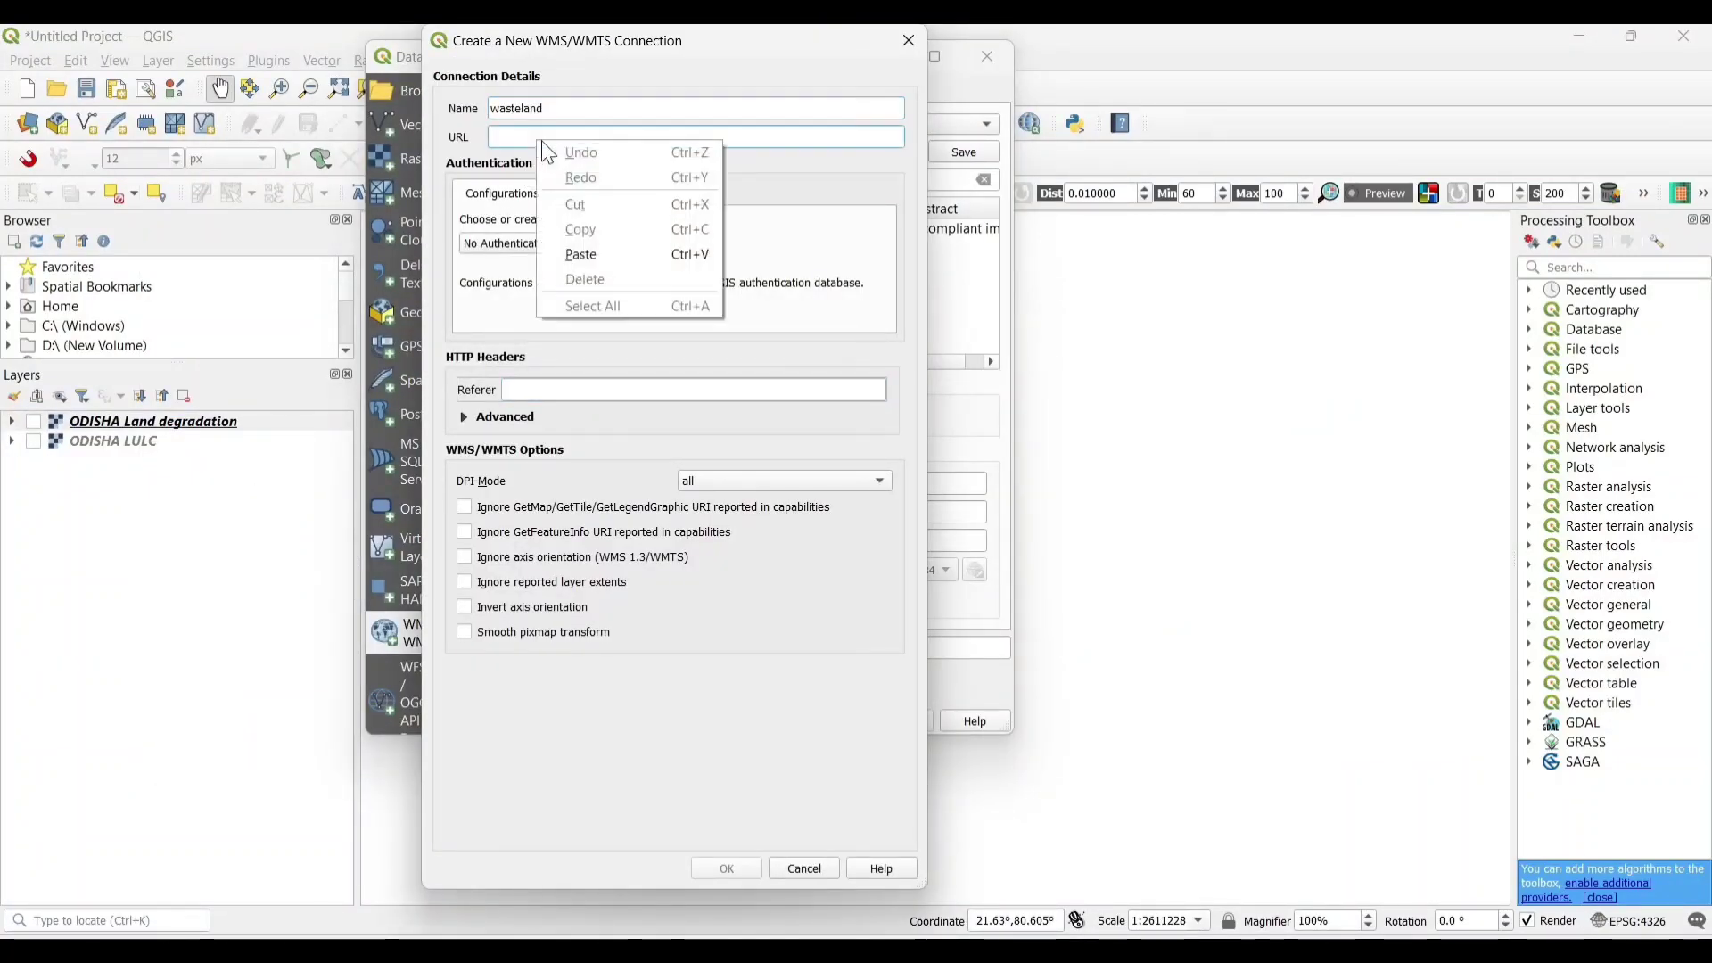
{"action": "left_click", "coordinate": [581, 245]}
{"action": "left_click", "coordinate": [721, 861]}
{"action": "left_click", "coordinate": [499, 153]}
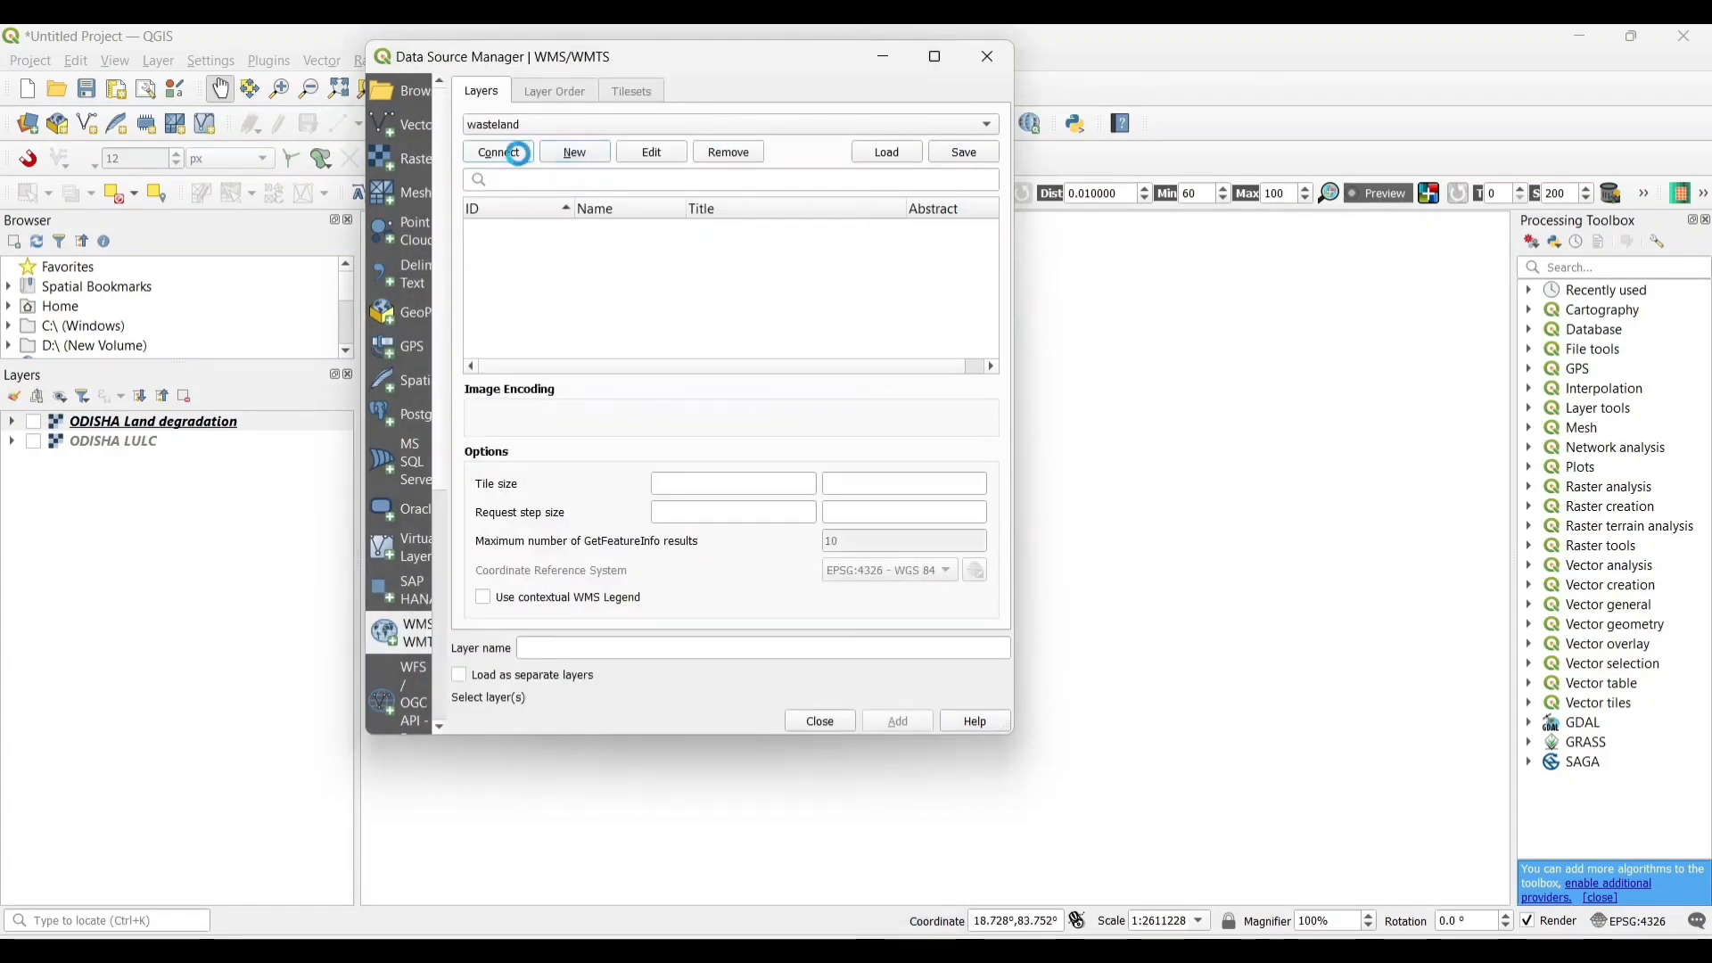
Return to the Bhuvan page in the browser and copy the WMS layer name wasteland:OR_WL50K_1516.
{"action": "key", "text": "alt+Tab"}
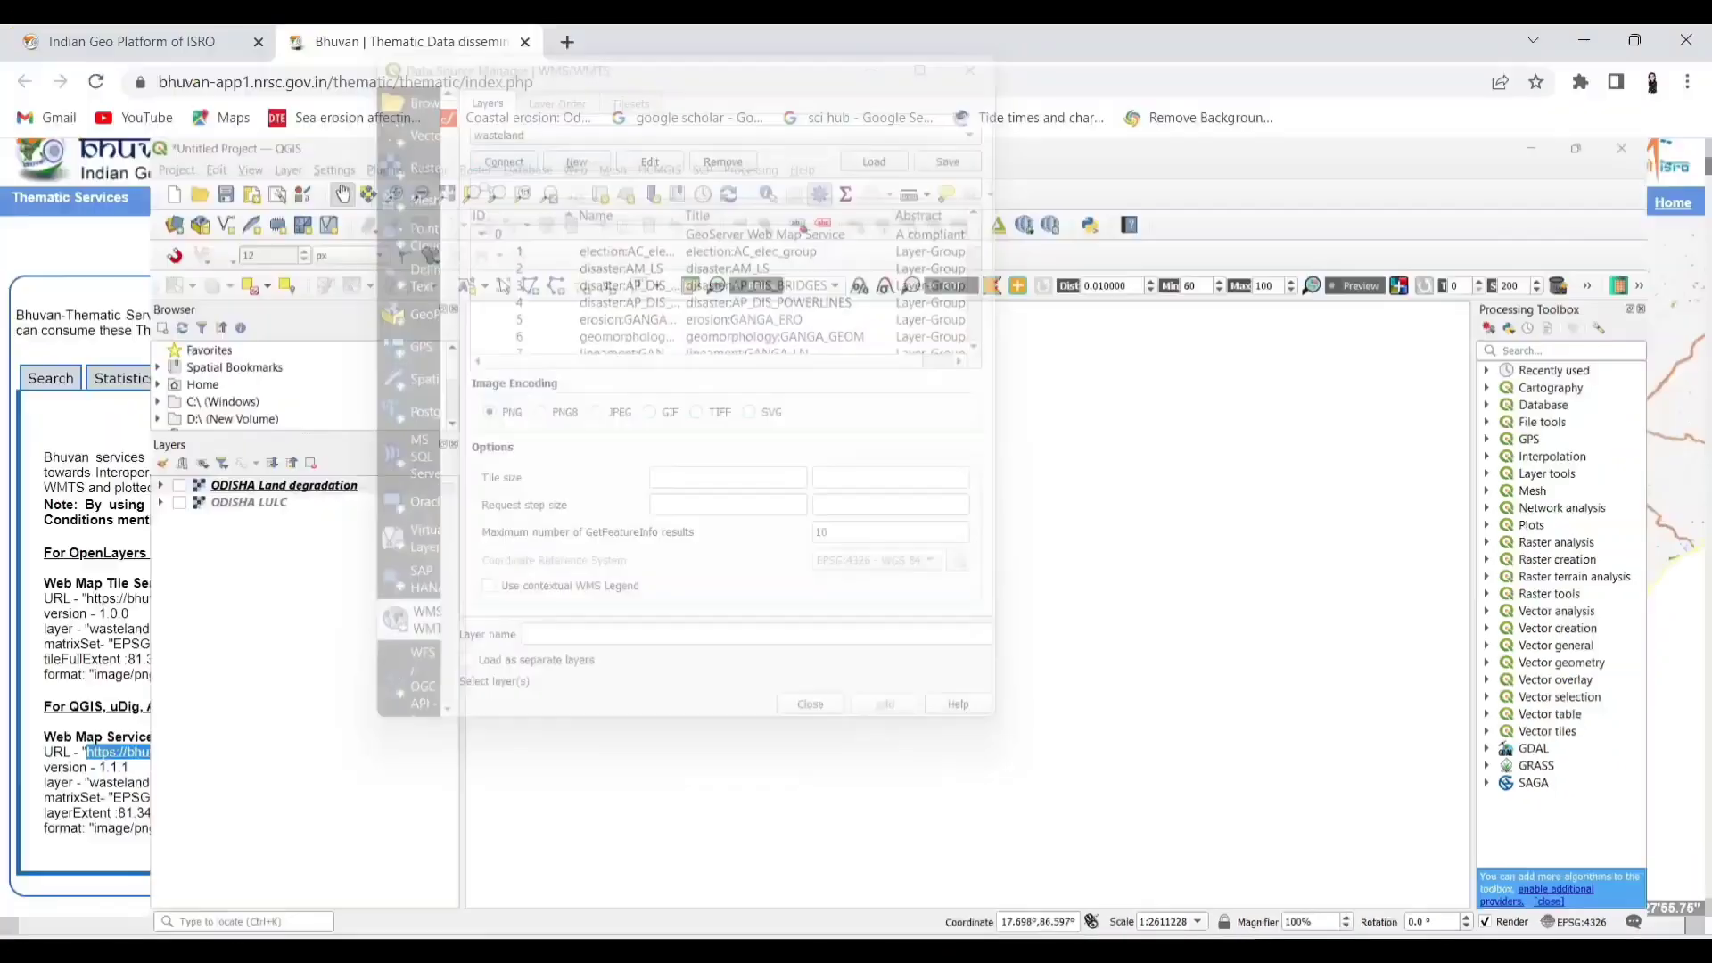
{"action": "left_click_drag", "start_coordinate": [87, 782], "coordinate": [255, 782]}
{"action": "key", "text": "ctrl+c"}
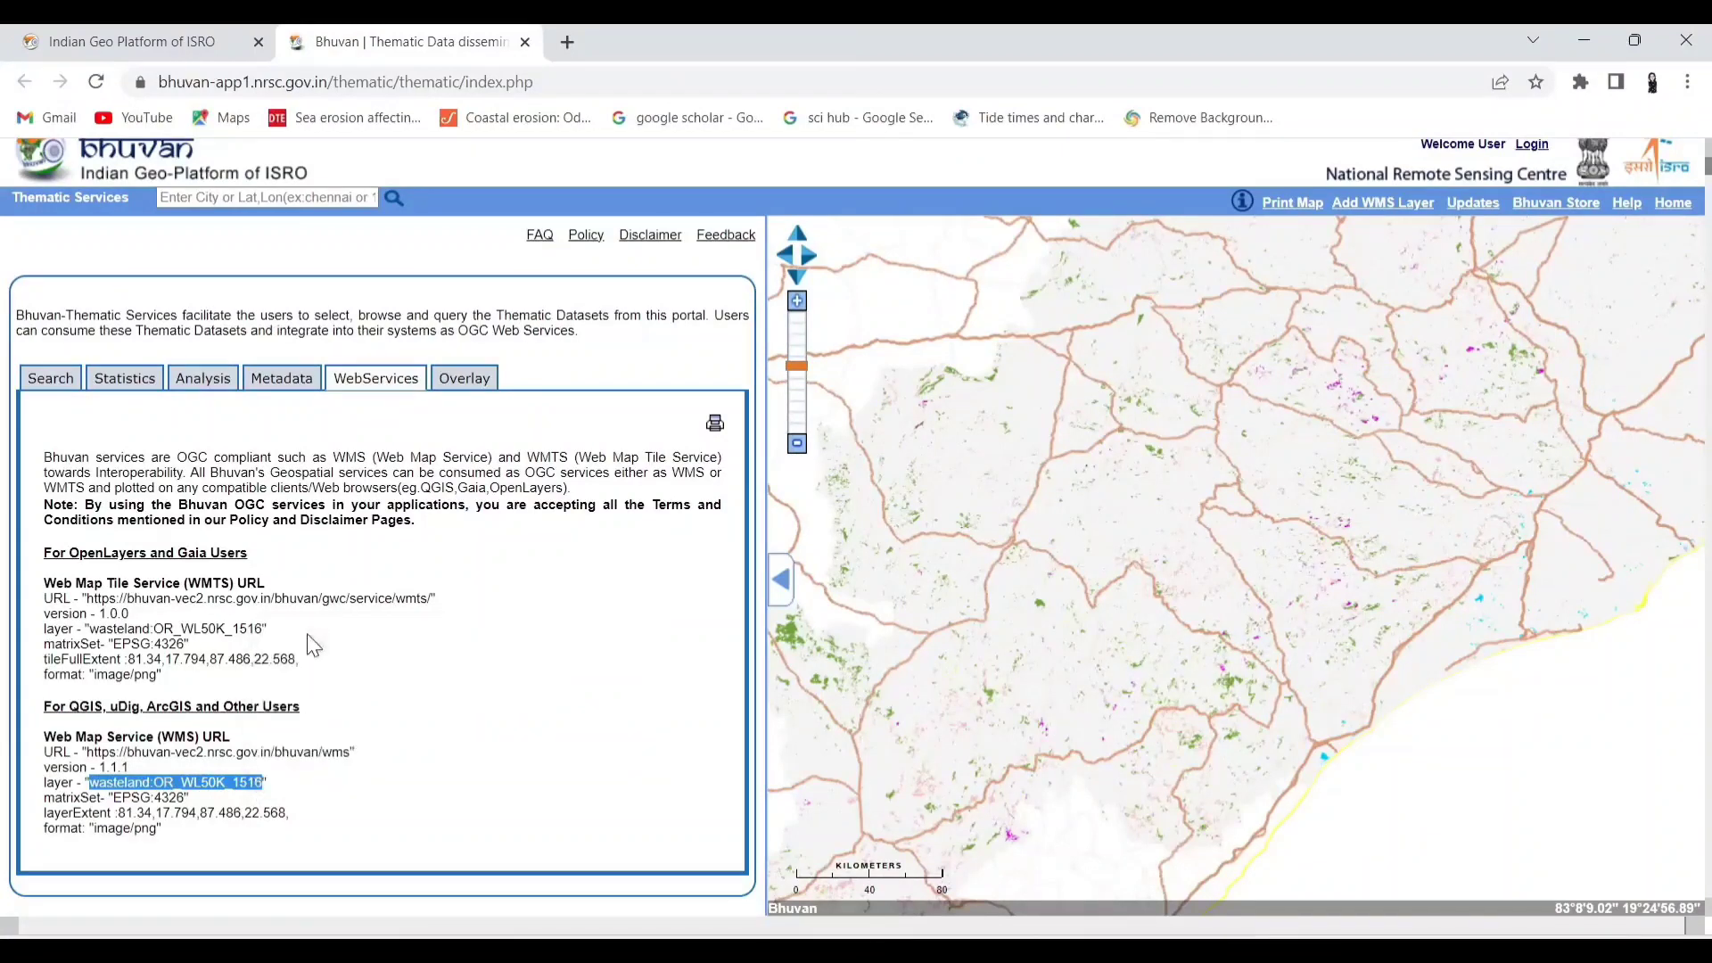
Back in QGIS, filter the service's layers by wasteland:OR_WL50K_1516 and add the OR_WL50K_1516 layer to the project.
{"action": "key", "text": "alt+Tab"}
{"action": "right_click", "coordinate": [542, 178]}
{"action": "left_click", "coordinate": [590, 299]}
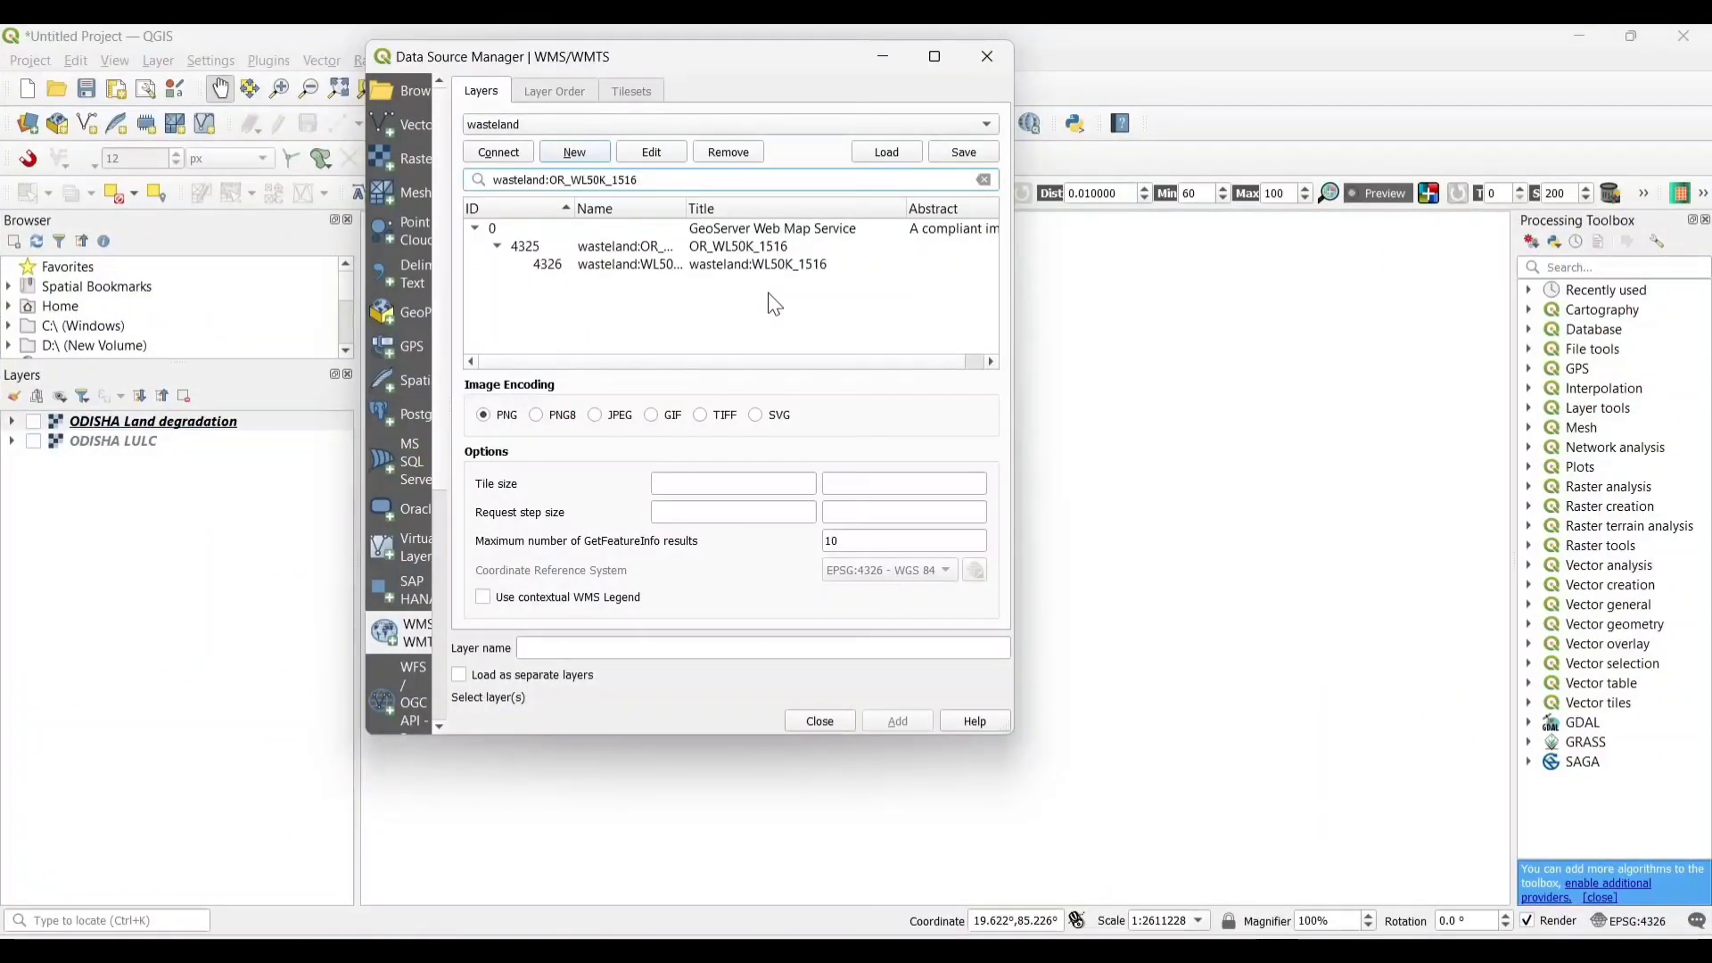
{"action": "left_click", "coordinate": [642, 250]}
{"action": "left_click", "coordinate": [898, 723]}
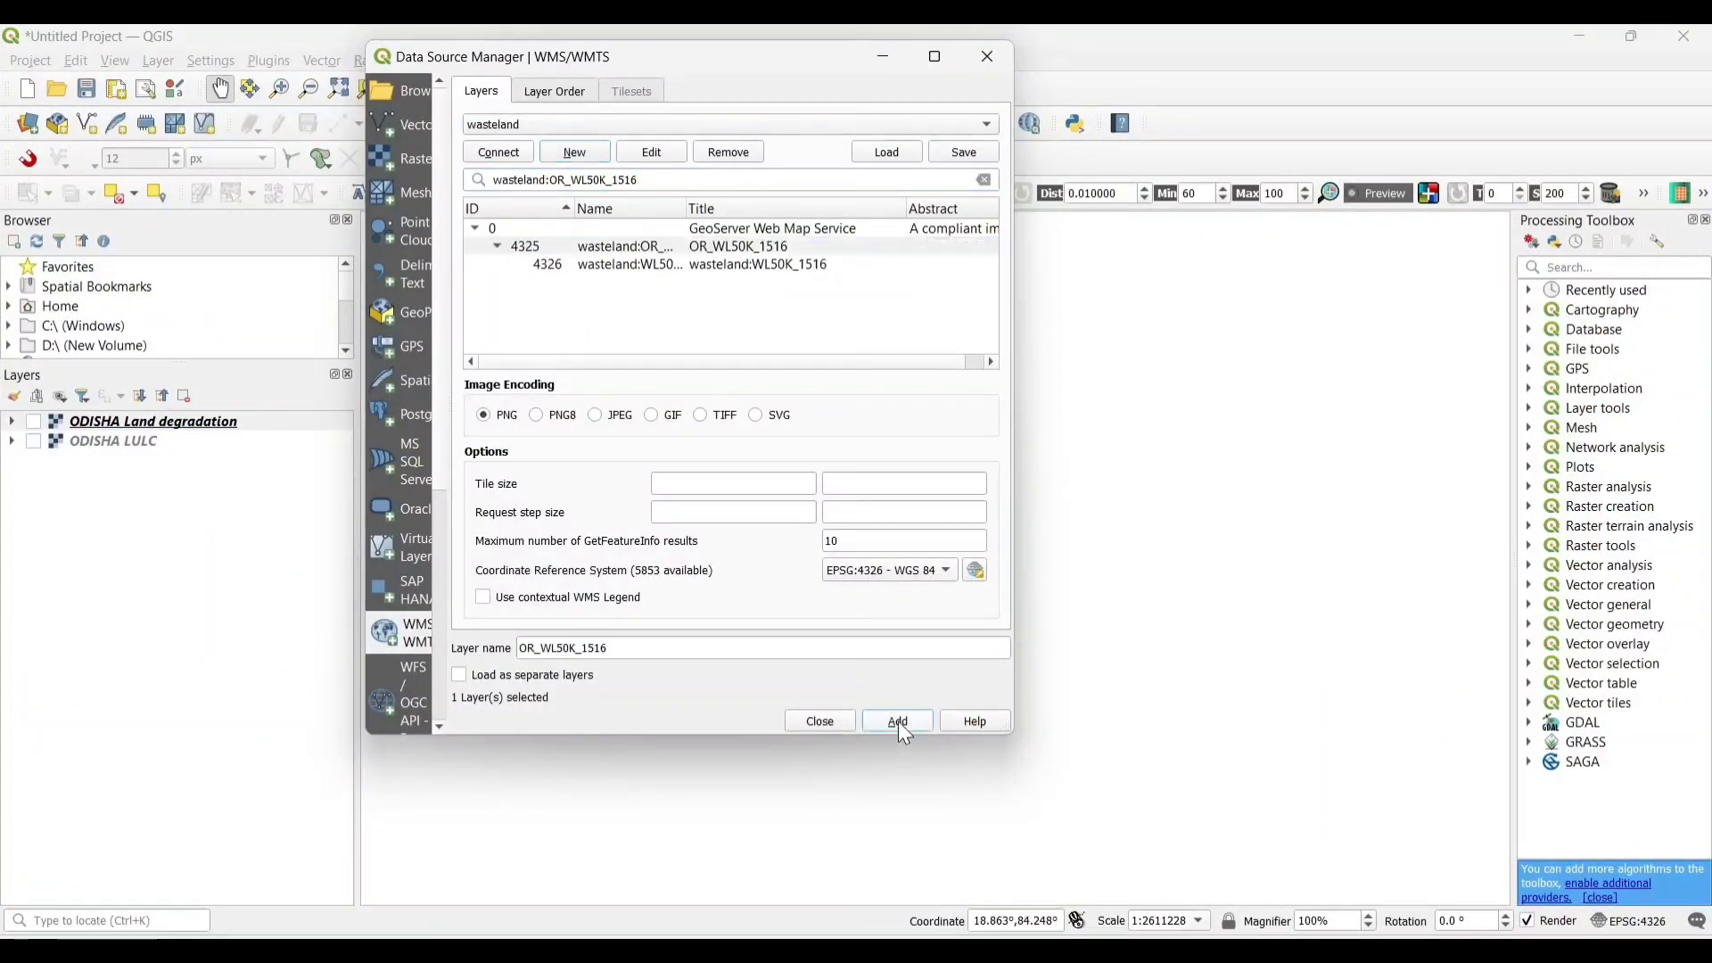
{"action": "left_click", "coordinate": [825, 723]}
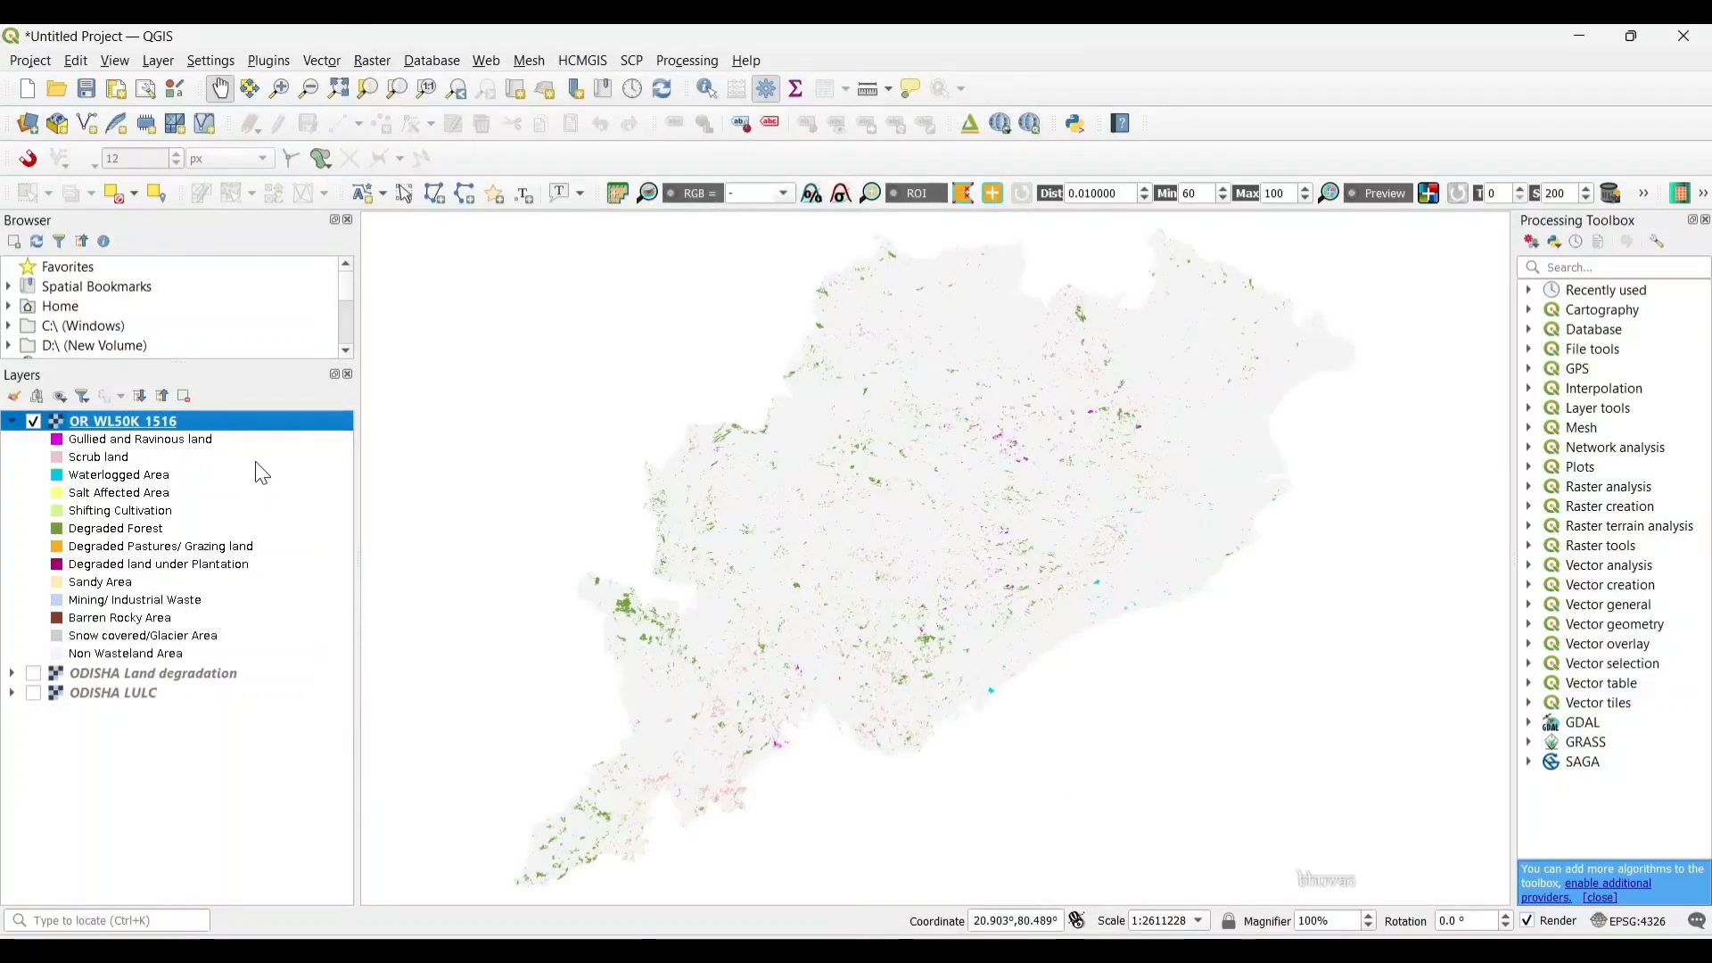
Rename the OR_WL50K_1516 layer as ODISHA Wasteland, then collapse its legend and hide it.
{"action": "right_click", "coordinate": [295, 423]}
{"action": "left_click", "coordinate": [341, 521]}
{"action": "type", "text": "o"}
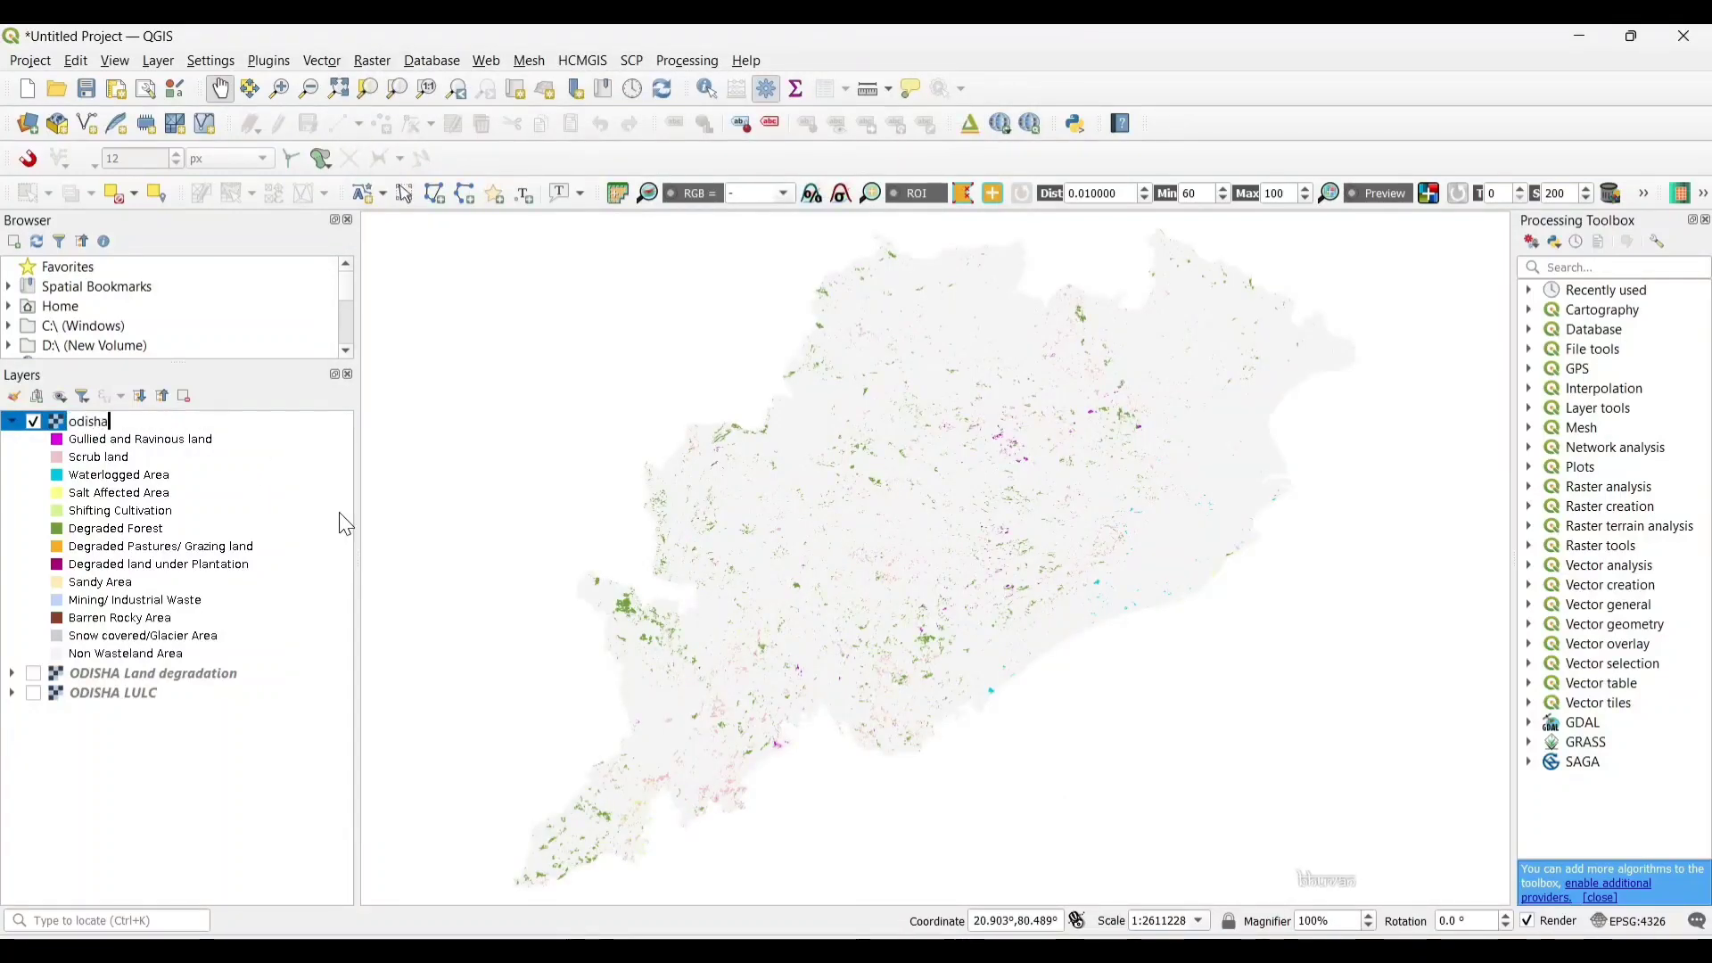
{"action": "type", "text": "DISHA Wasteland"}
{"action": "key", "text": "Return"}
{"action": "left_click", "coordinate": [11, 421]}
{"action": "left_click", "coordinate": [33, 422]}
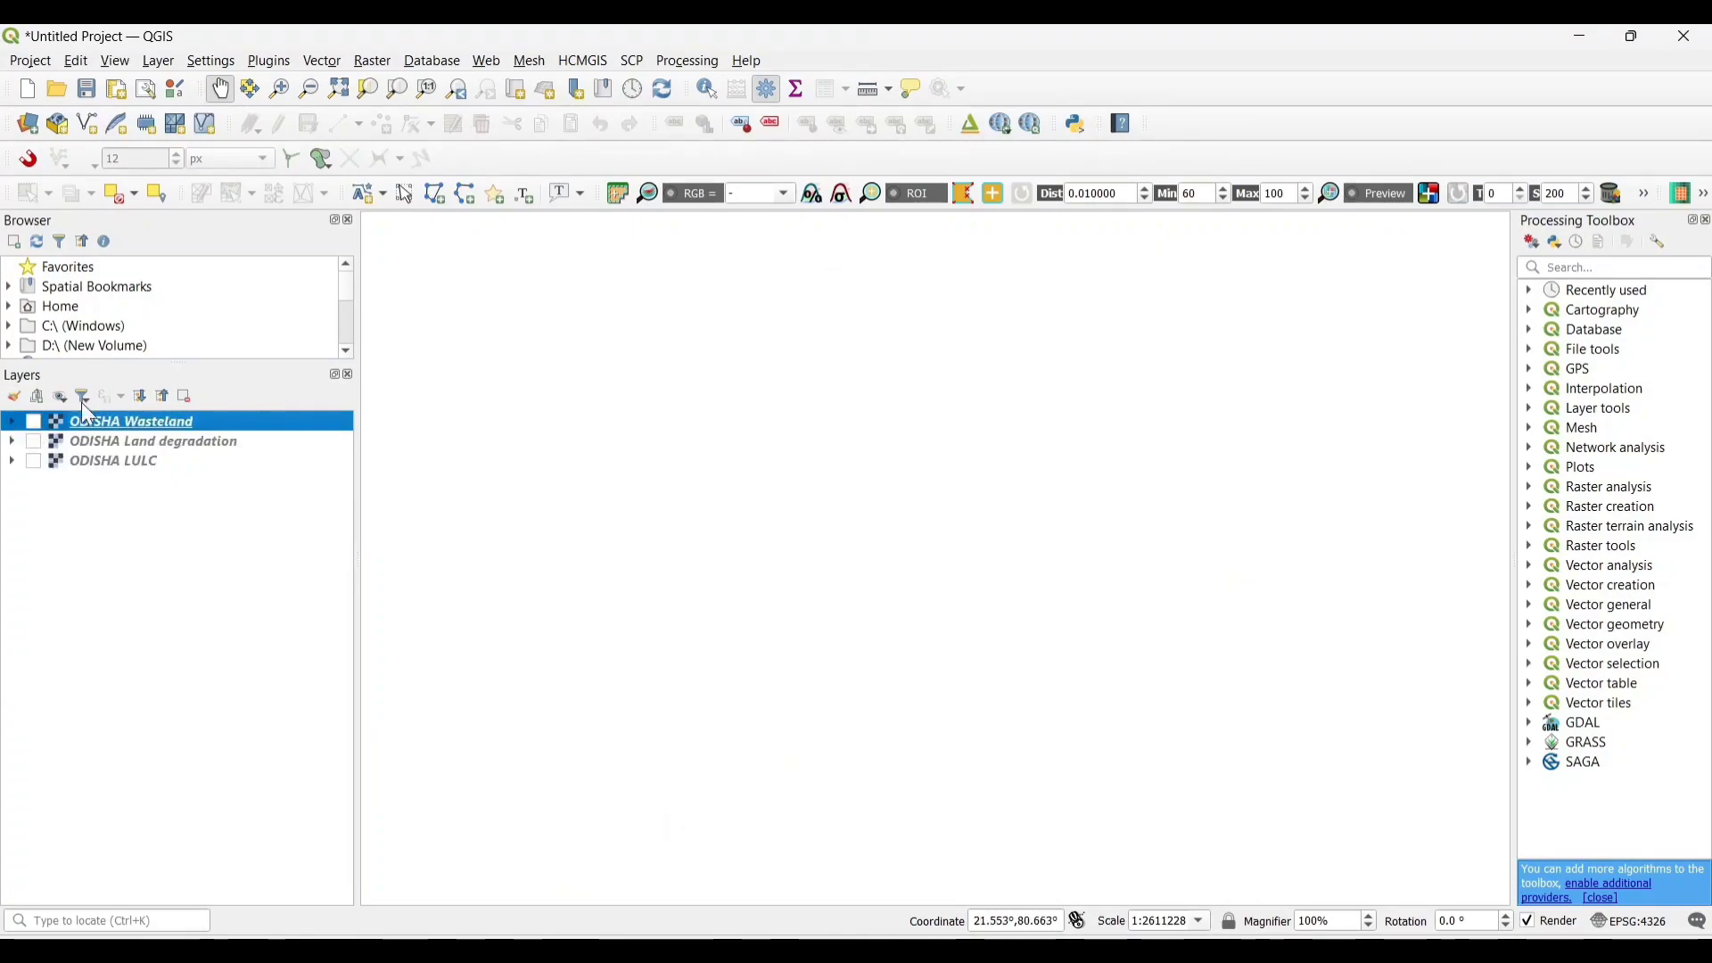
Switch to the Bhuvan page and display the Geomorphology(50K):2005-06 theme for all districts of ODISHA.
{"action": "key", "text": "alt+Tab"}
{"action": "left_click", "coordinate": [51, 377]}
{"action": "left_click", "coordinate": [362, 464]}
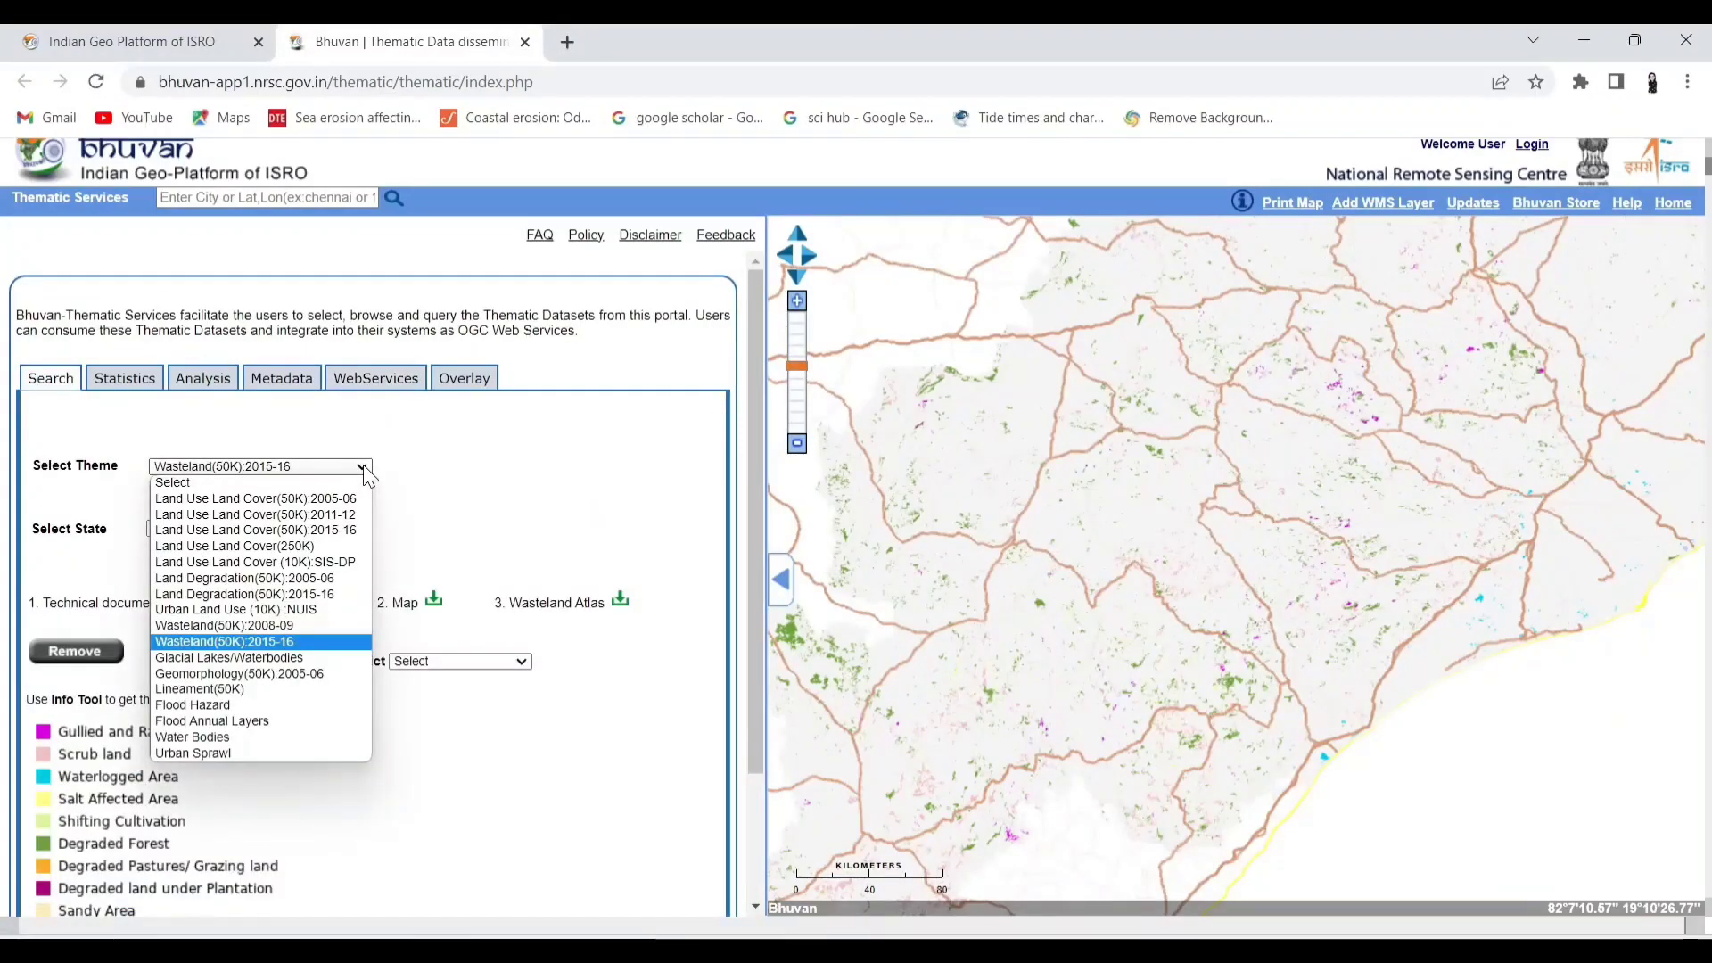
{"action": "left_click", "coordinate": [314, 673]}
{"action": "left_click", "coordinate": [314, 529]}
{"action": "left_click", "coordinate": [307, 683]}
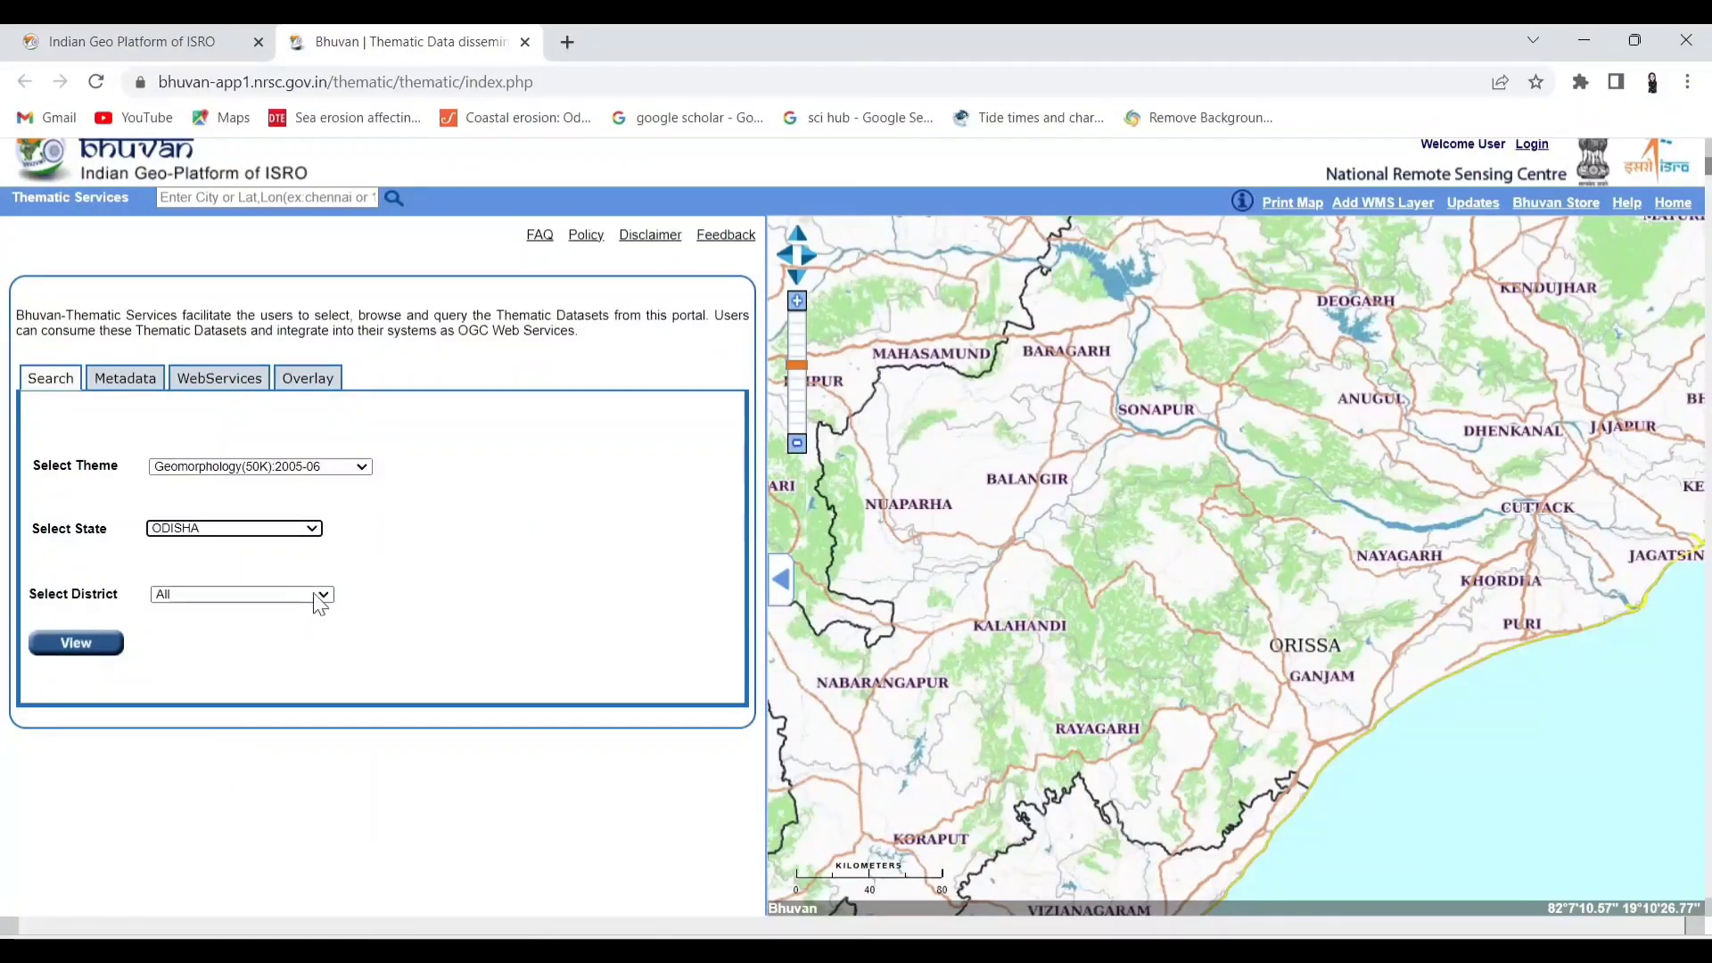
{"action": "left_click", "coordinate": [85, 646]}
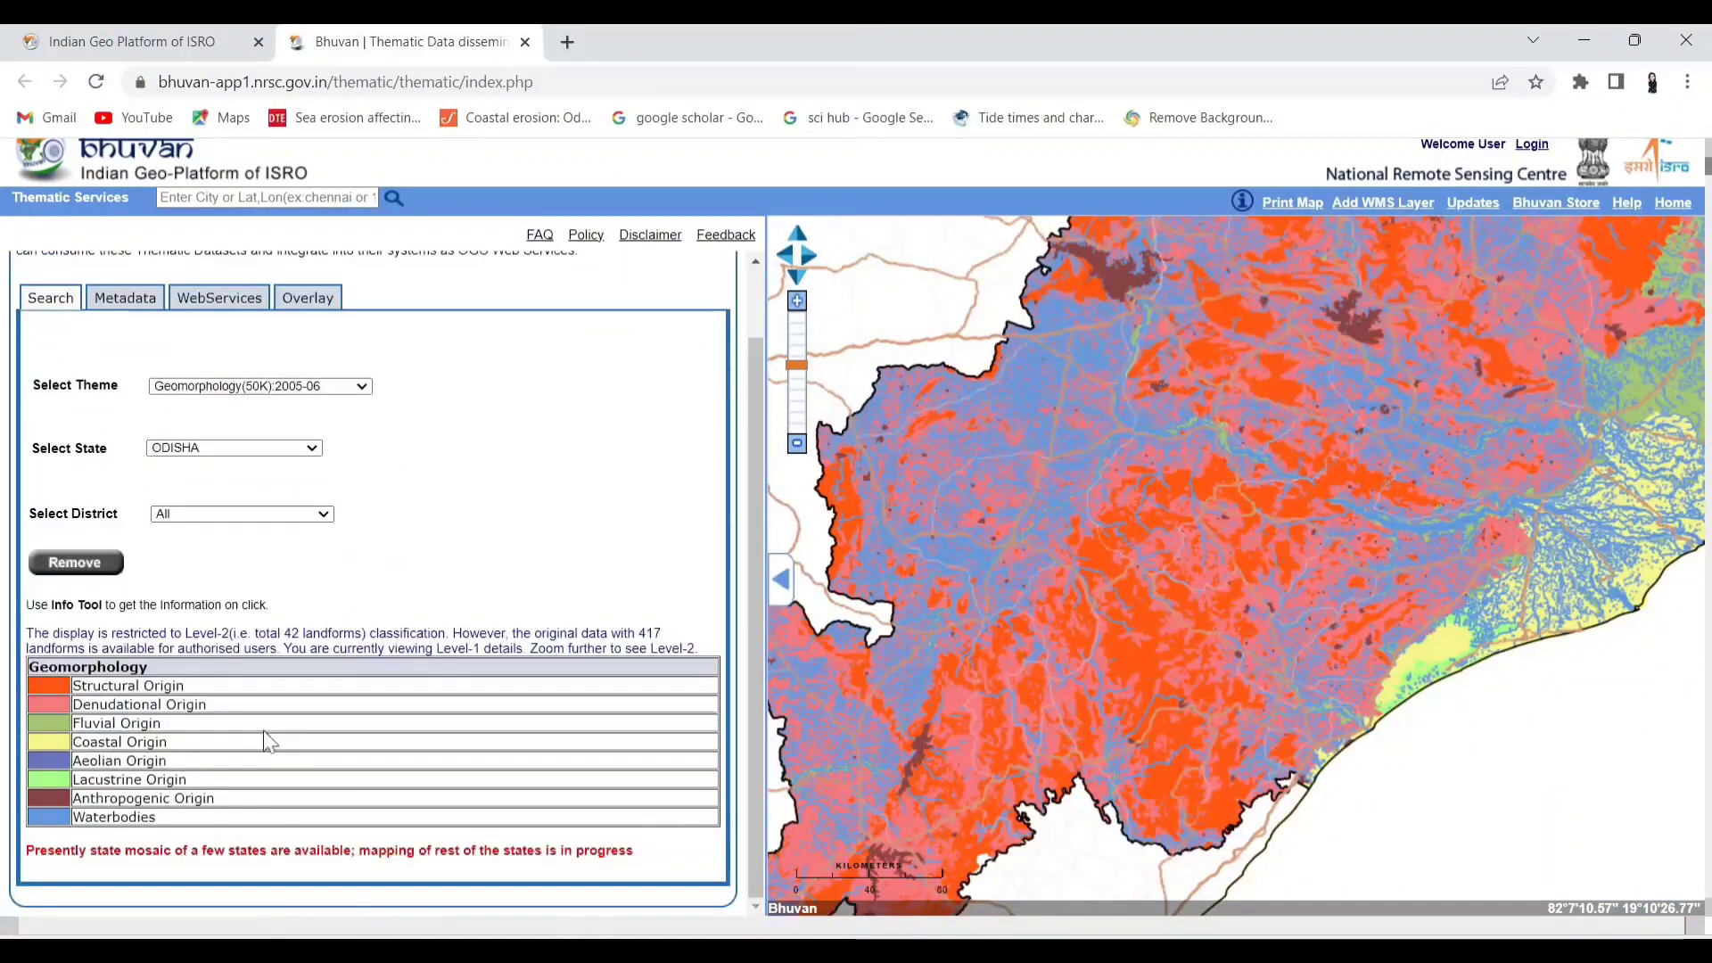
{"action": "left_click", "coordinate": [319, 389]}
Copy the Web Map Service (WMS) URL for QGIS users from the geomorphology layer's web services information.
{"action": "left_click", "coordinate": [219, 377]}
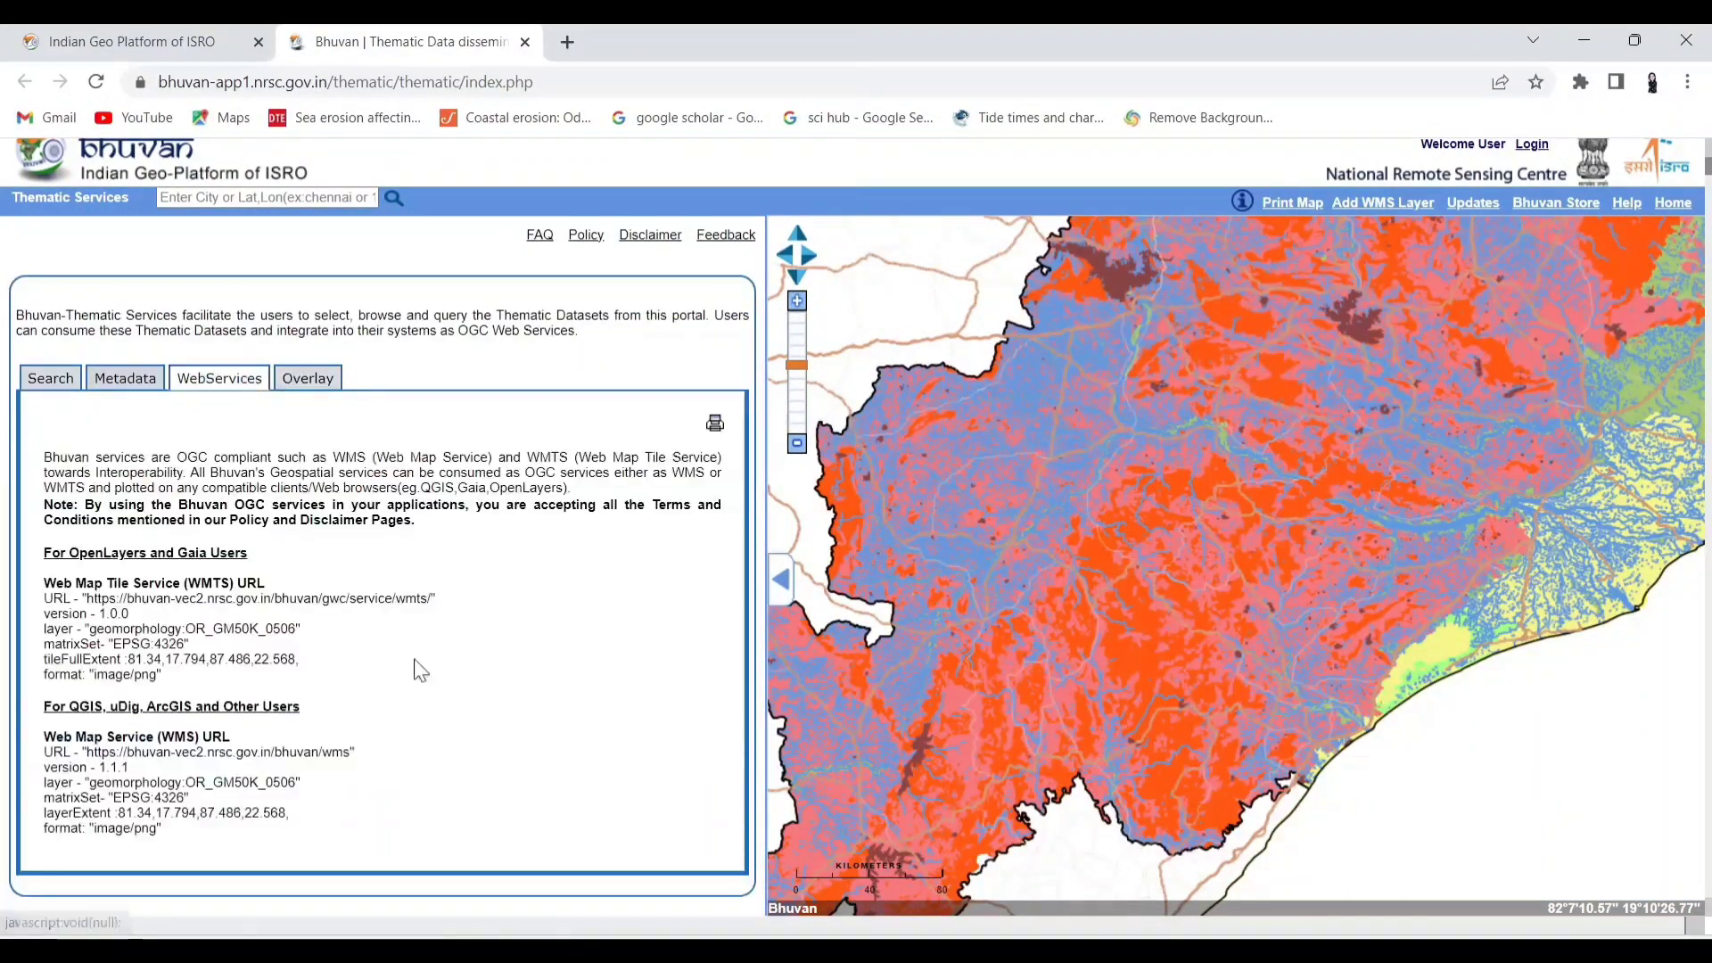
{"action": "left_click_drag", "start_coordinate": [87, 751], "coordinate": [329, 756]}
{"action": "right_click", "coordinate": [329, 758]}
{"action": "left_click", "coordinate": [357, 615]}
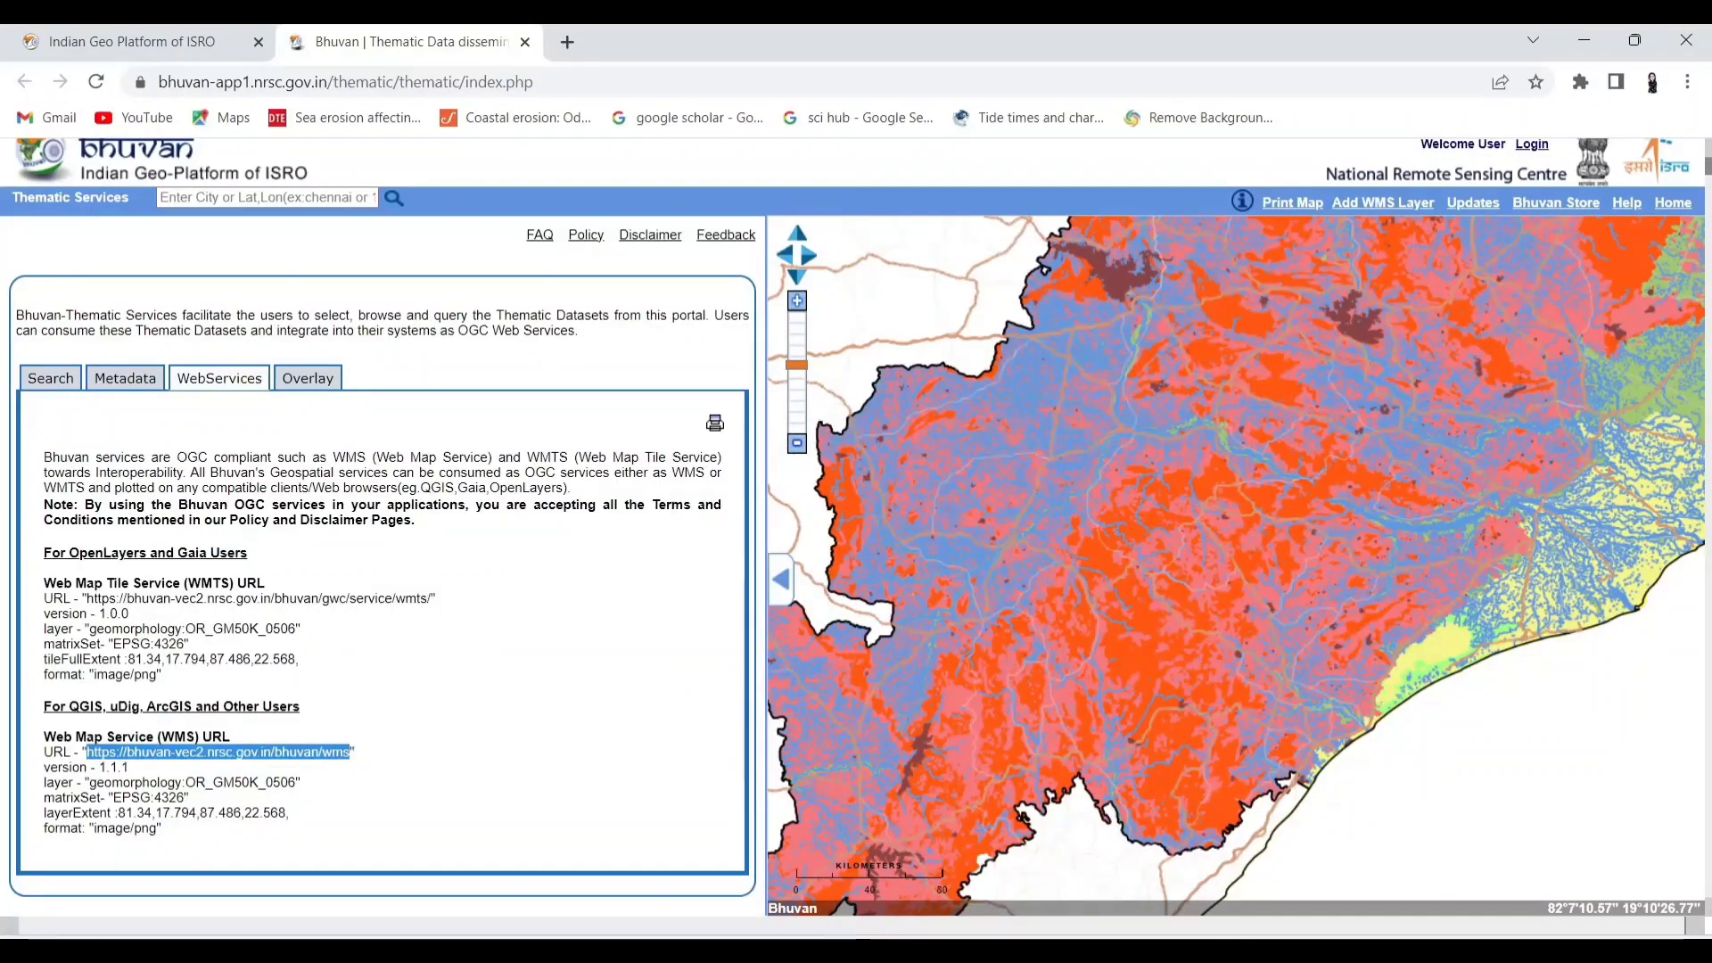
{"action": "key", "text": "alt+Tab"}
{"action": "left_click", "coordinate": [158, 61]}
{"action": "mouse_move", "coordinate": [207, 132]}
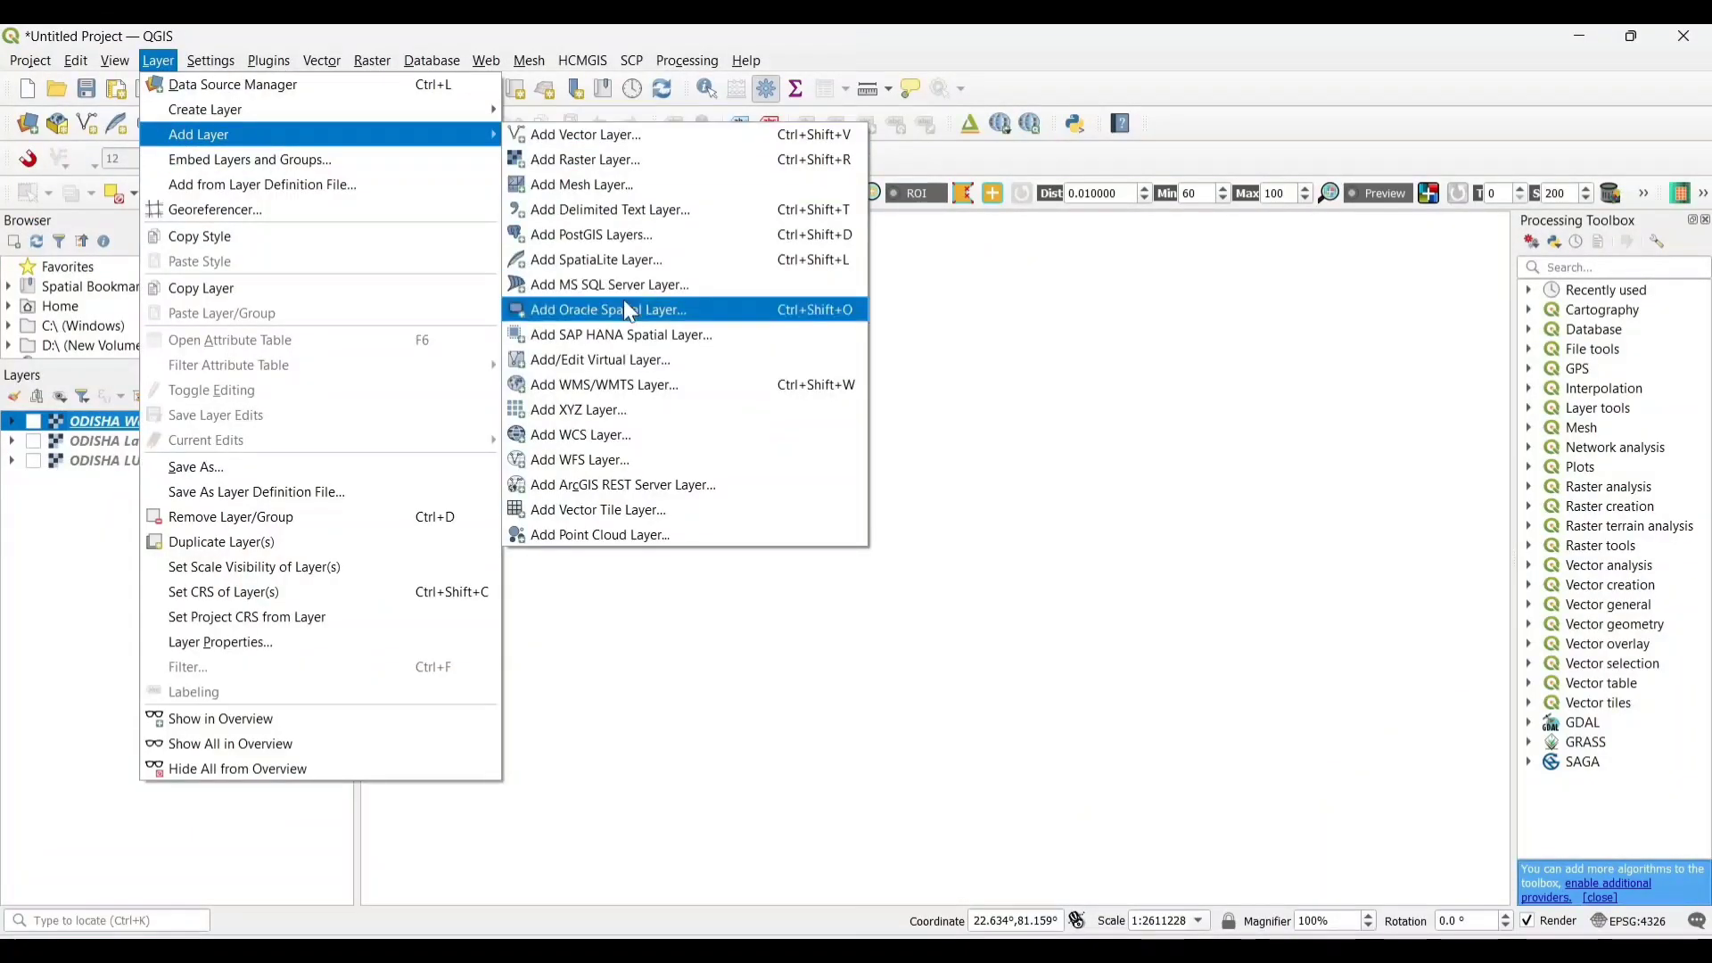
{"action": "left_click", "coordinate": [623, 299]}
{"action": "left_click", "coordinate": [562, 149]}
{"action": "left_click", "coordinate": [557, 111]}
{"action": "right_click", "coordinate": [575, 109]}
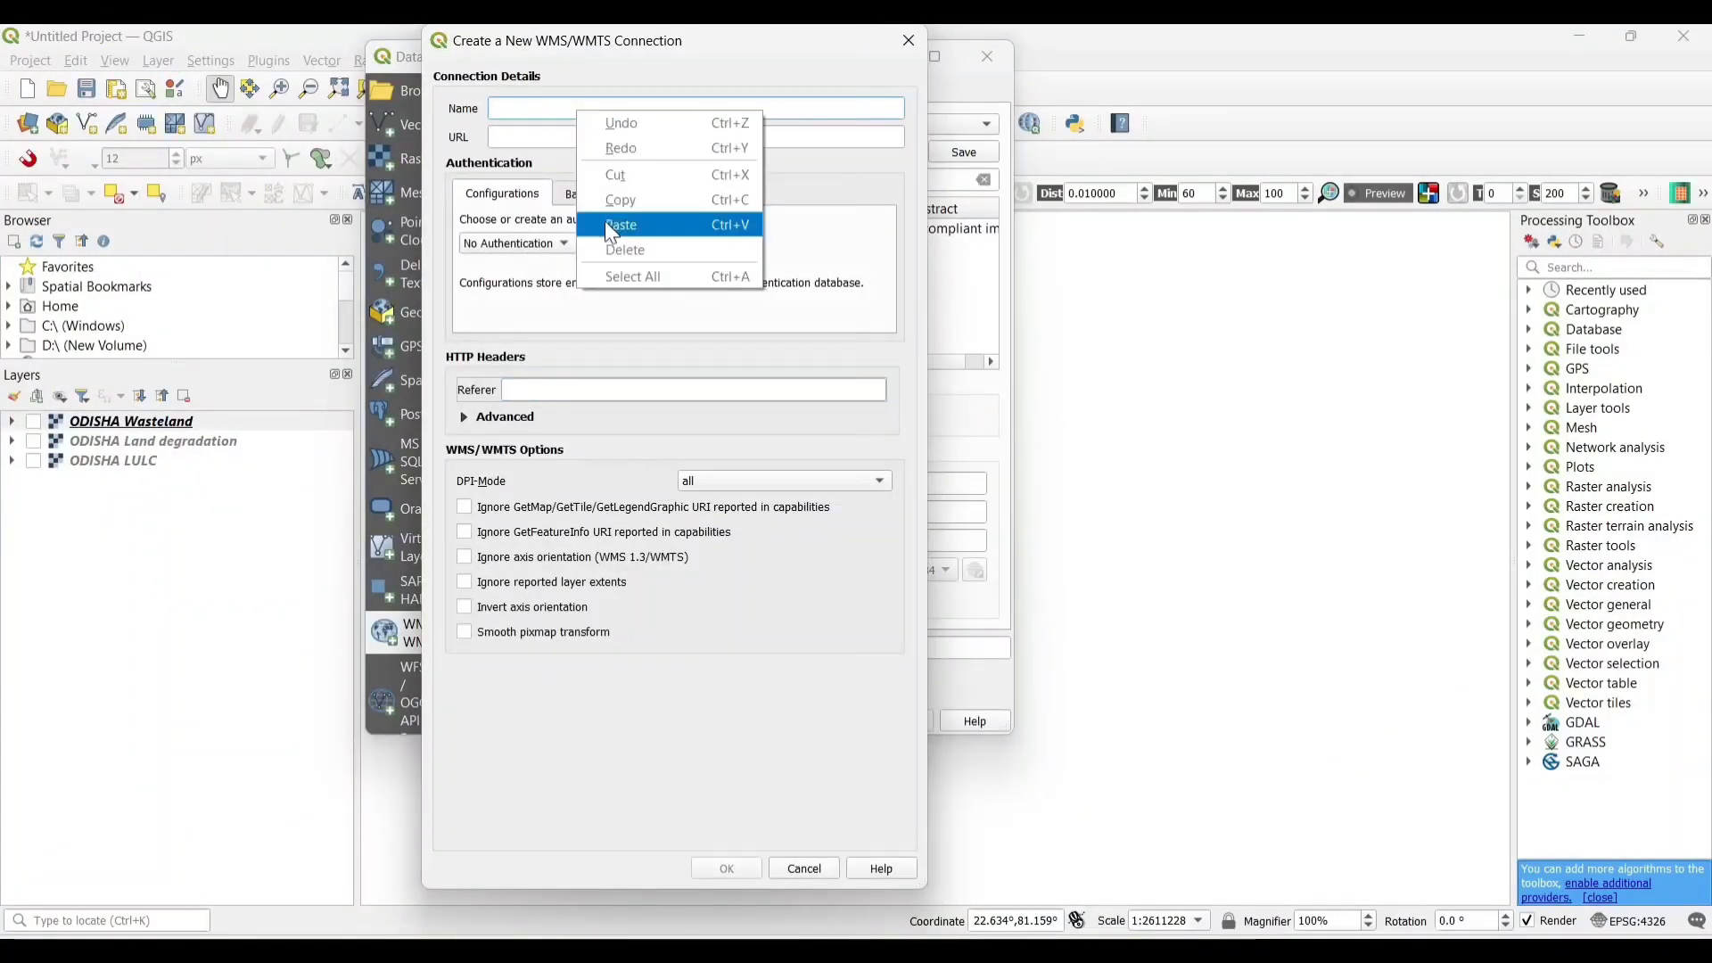
{"action": "left_click", "coordinate": [604, 222]}
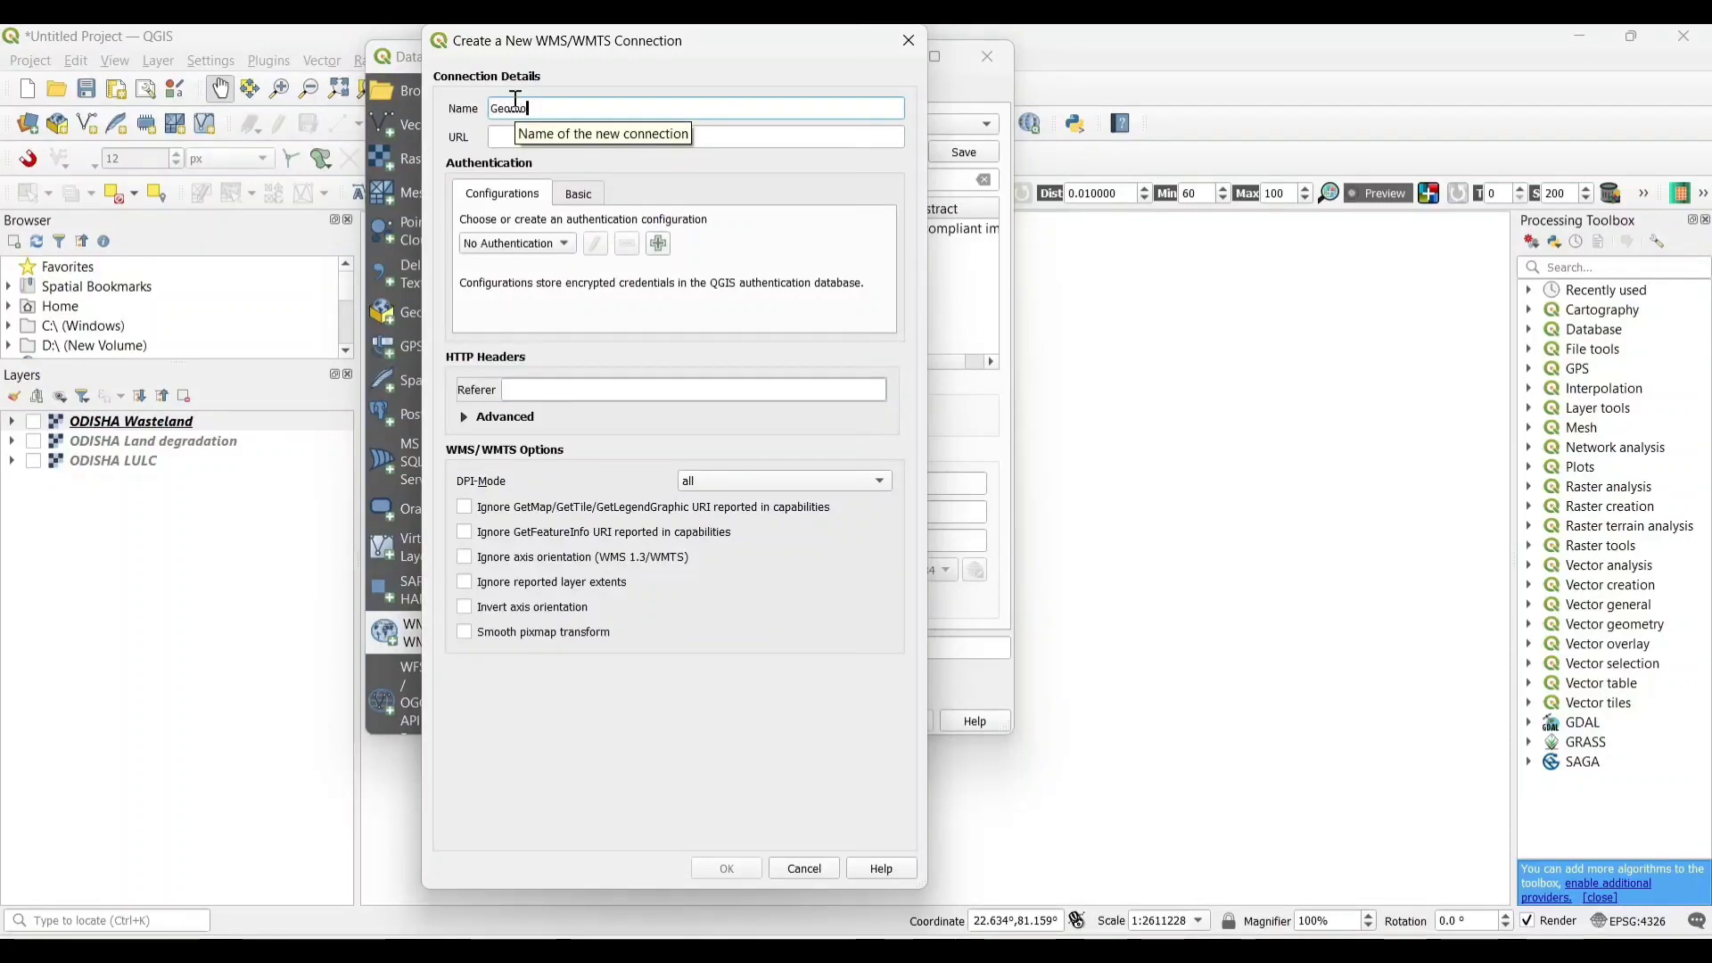
{"action": "left_click", "coordinate": [497, 138]}
{"action": "key", "text": "ctrl+v"}
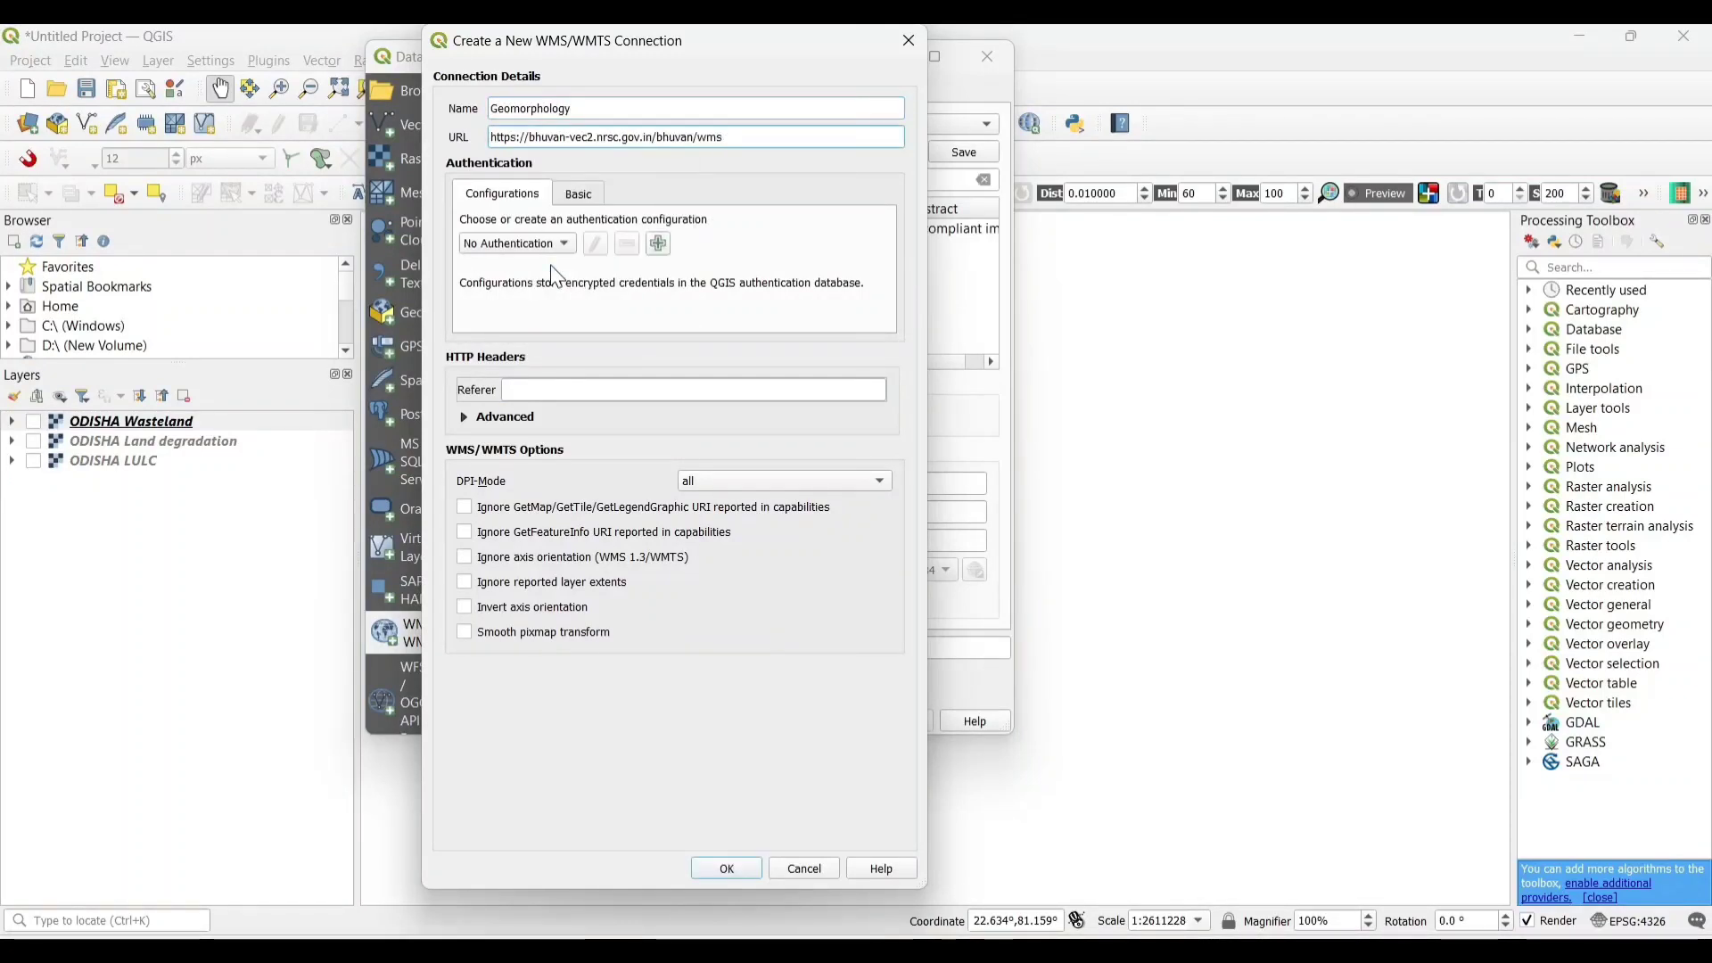
{"action": "left_click", "coordinate": [726, 867]}
{"action": "left_click", "coordinate": [774, 495]}
{"action": "left_click", "coordinate": [515, 152]}
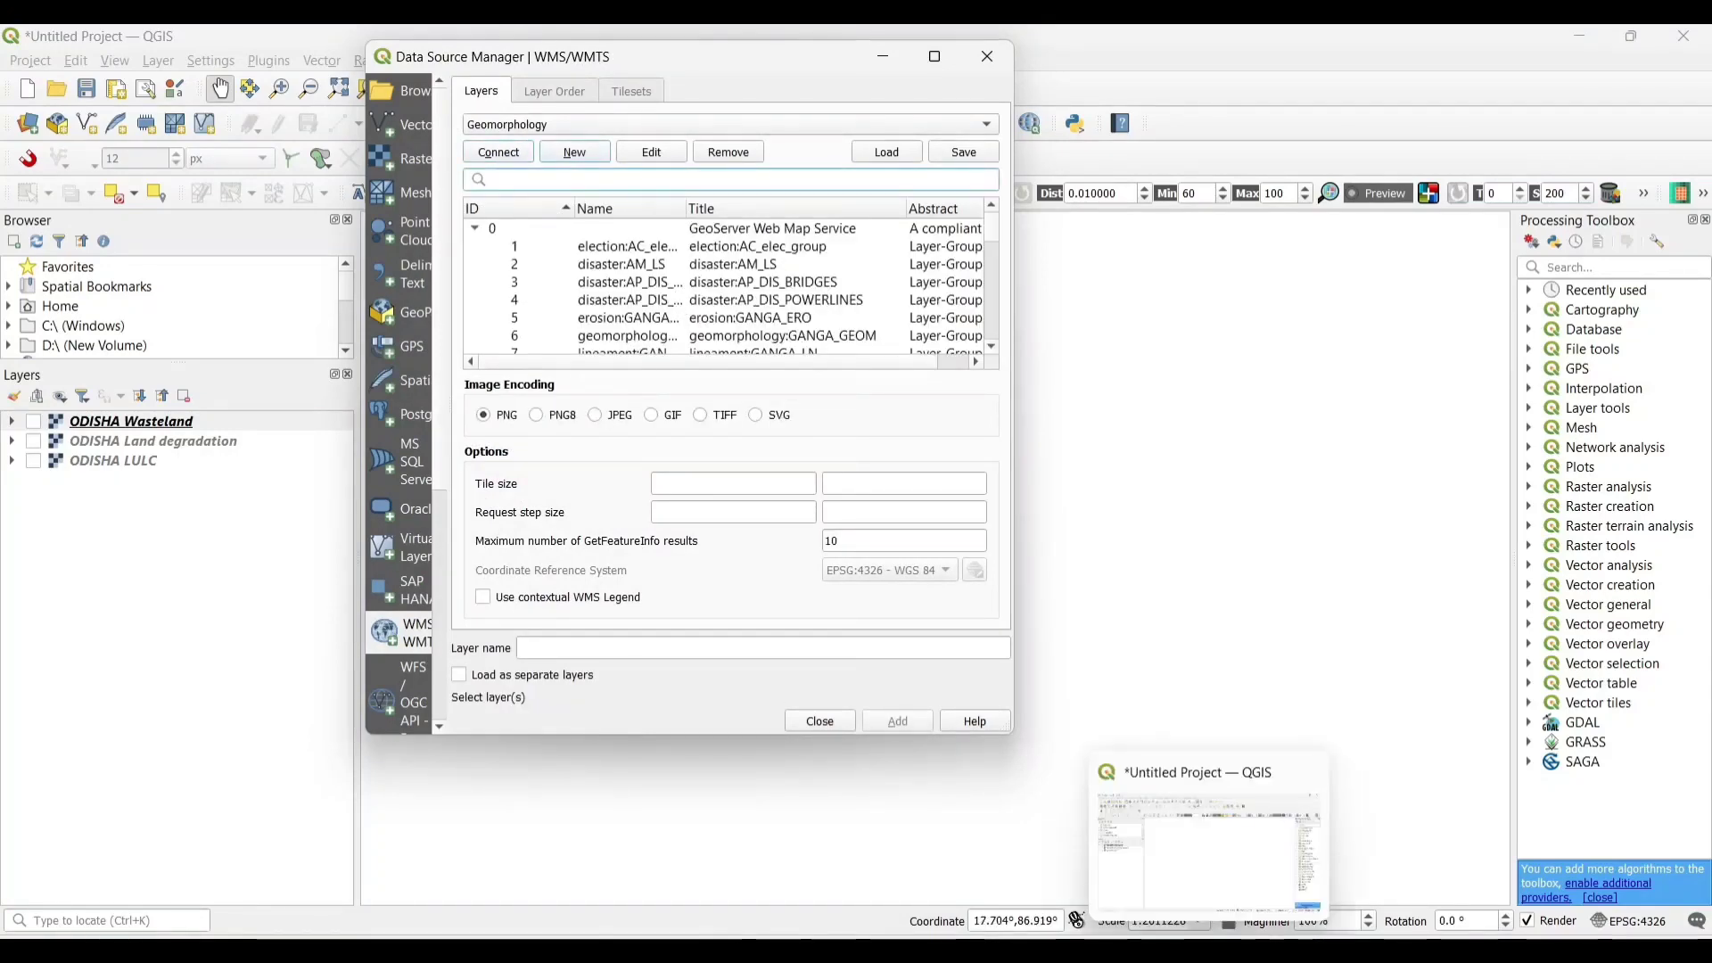
Switch to the Bhuvan page and copy the WMS layer name geomorphology:OR_GM50K_0506 from the web services information.
{"action": "key", "text": "alt+Tab"}
{"action": "left_click_drag", "start_coordinate": [89, 782], "coordinate": [296, 781]}
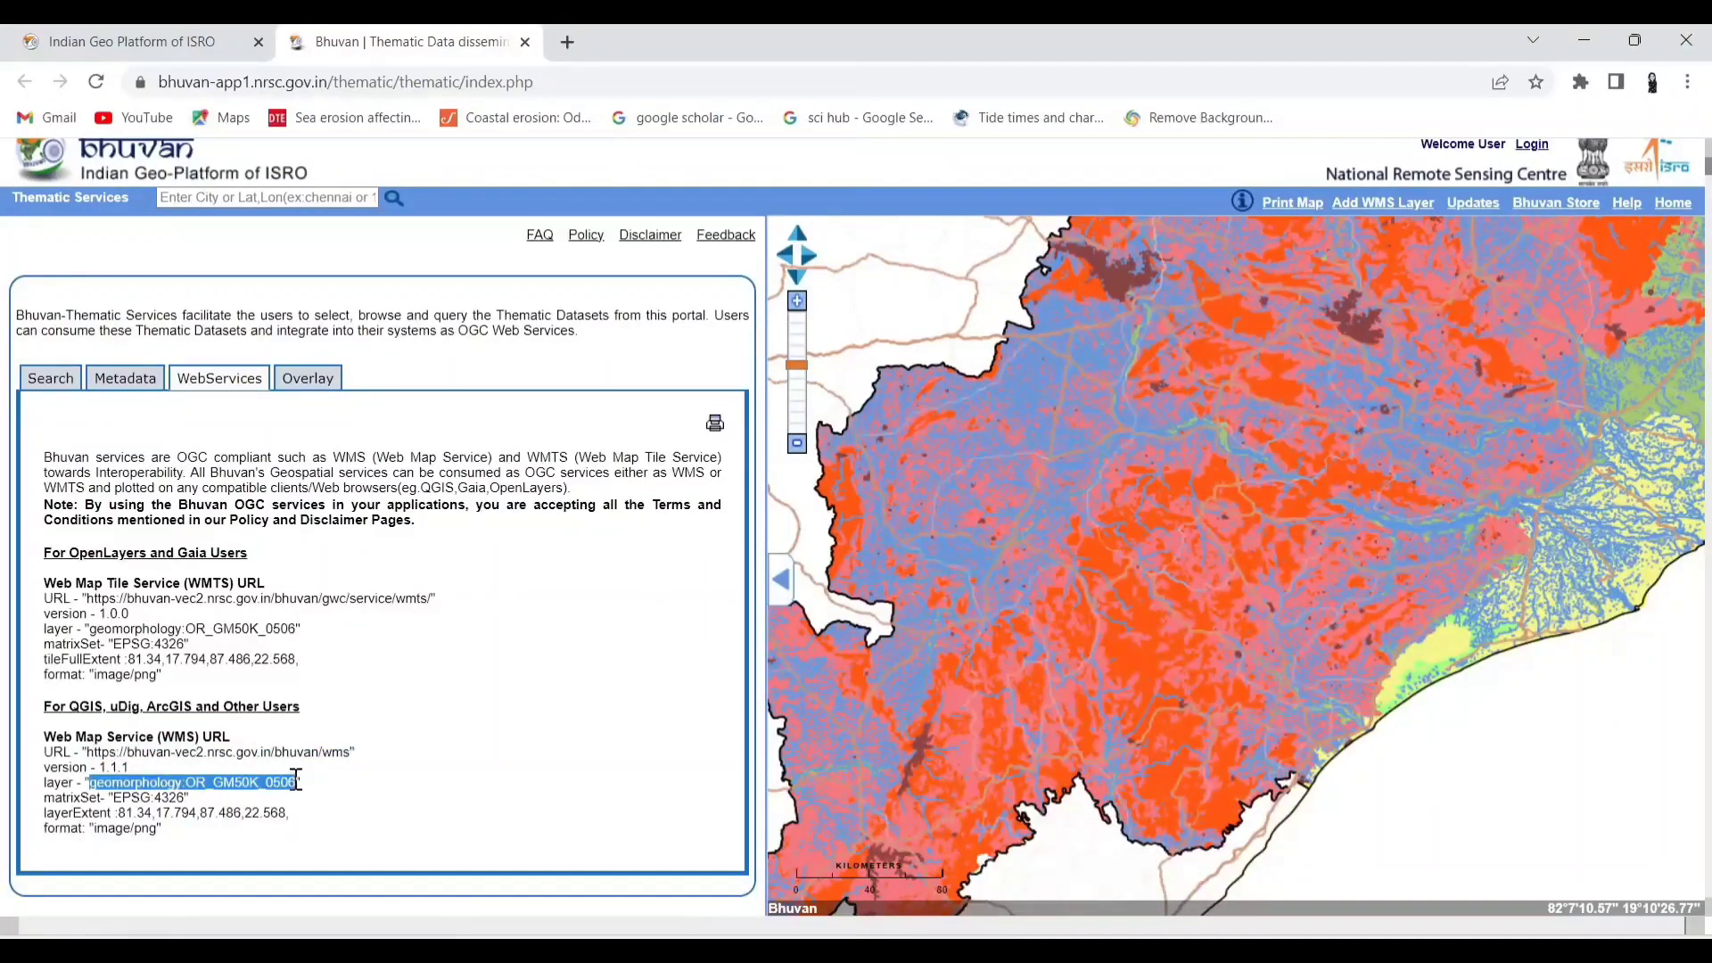
{"action": "right_click", "coordinate": [296, 781]}
{"action": "left_click", "coordinate": [317, 639]}
Switch to QGIS, filter the Geomorphology connection by the copied layer name, and add the OR_GM50K_0506 layer to the map.
{"action": "key", "text": "alt+Tab"}
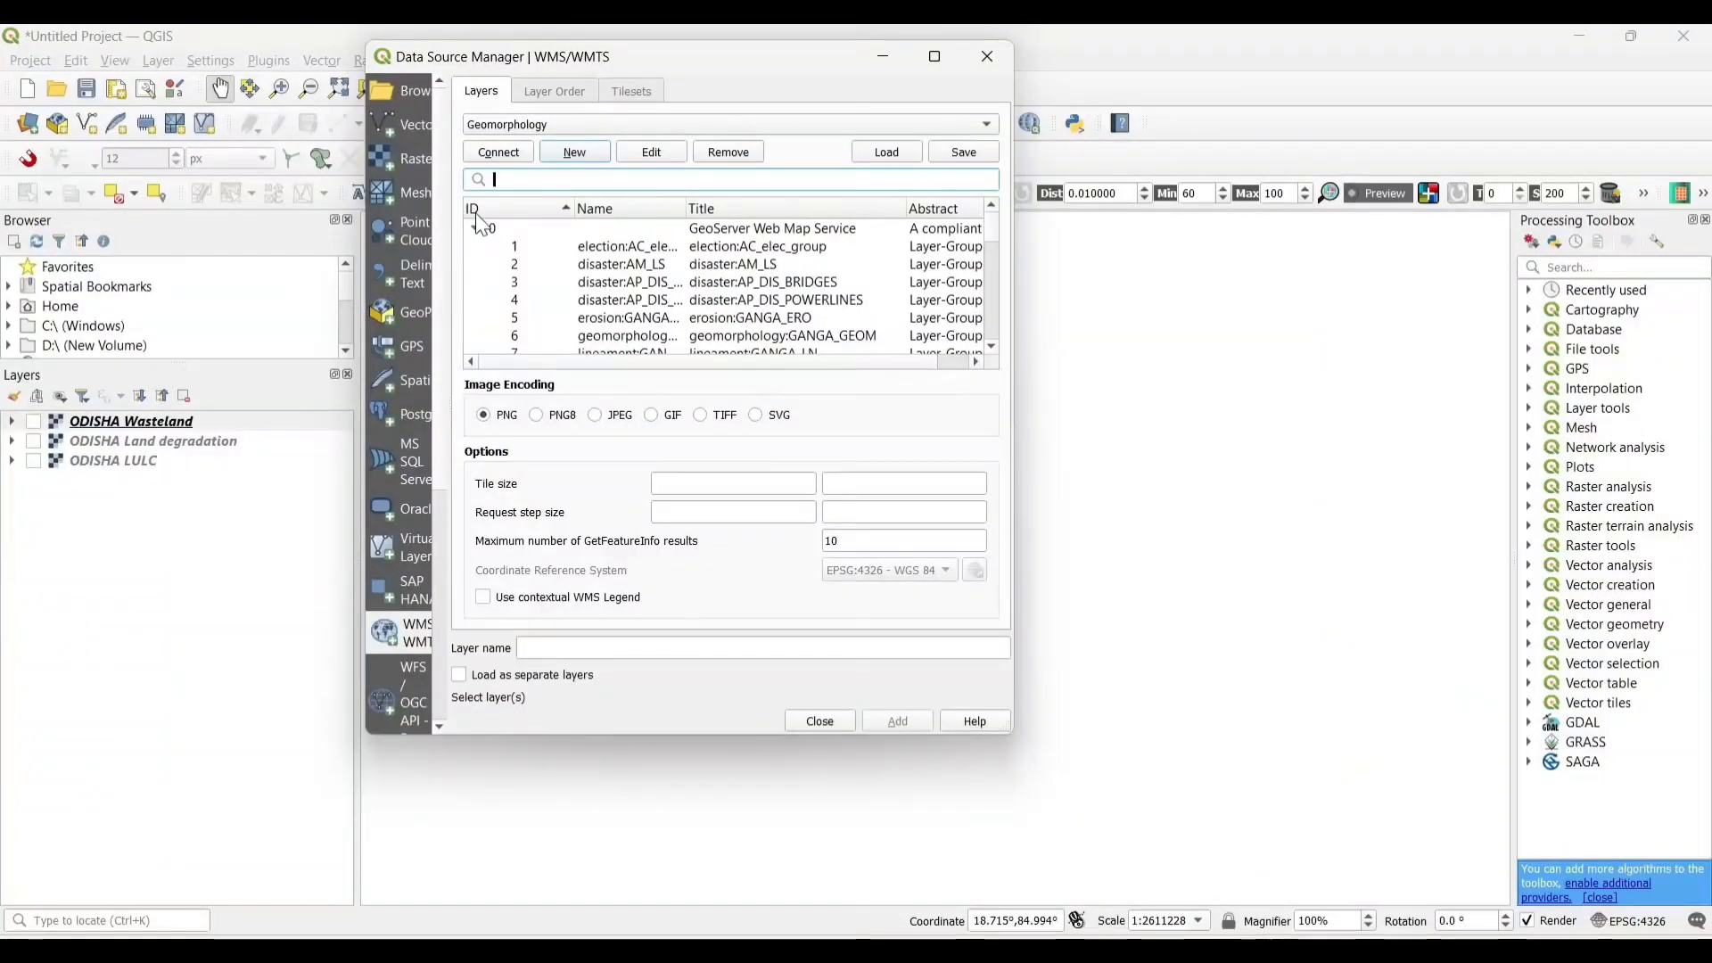
{"action": "key", "text": "ctrl+v"}
{"action": "left_click", "coordinate": [687, 250]}
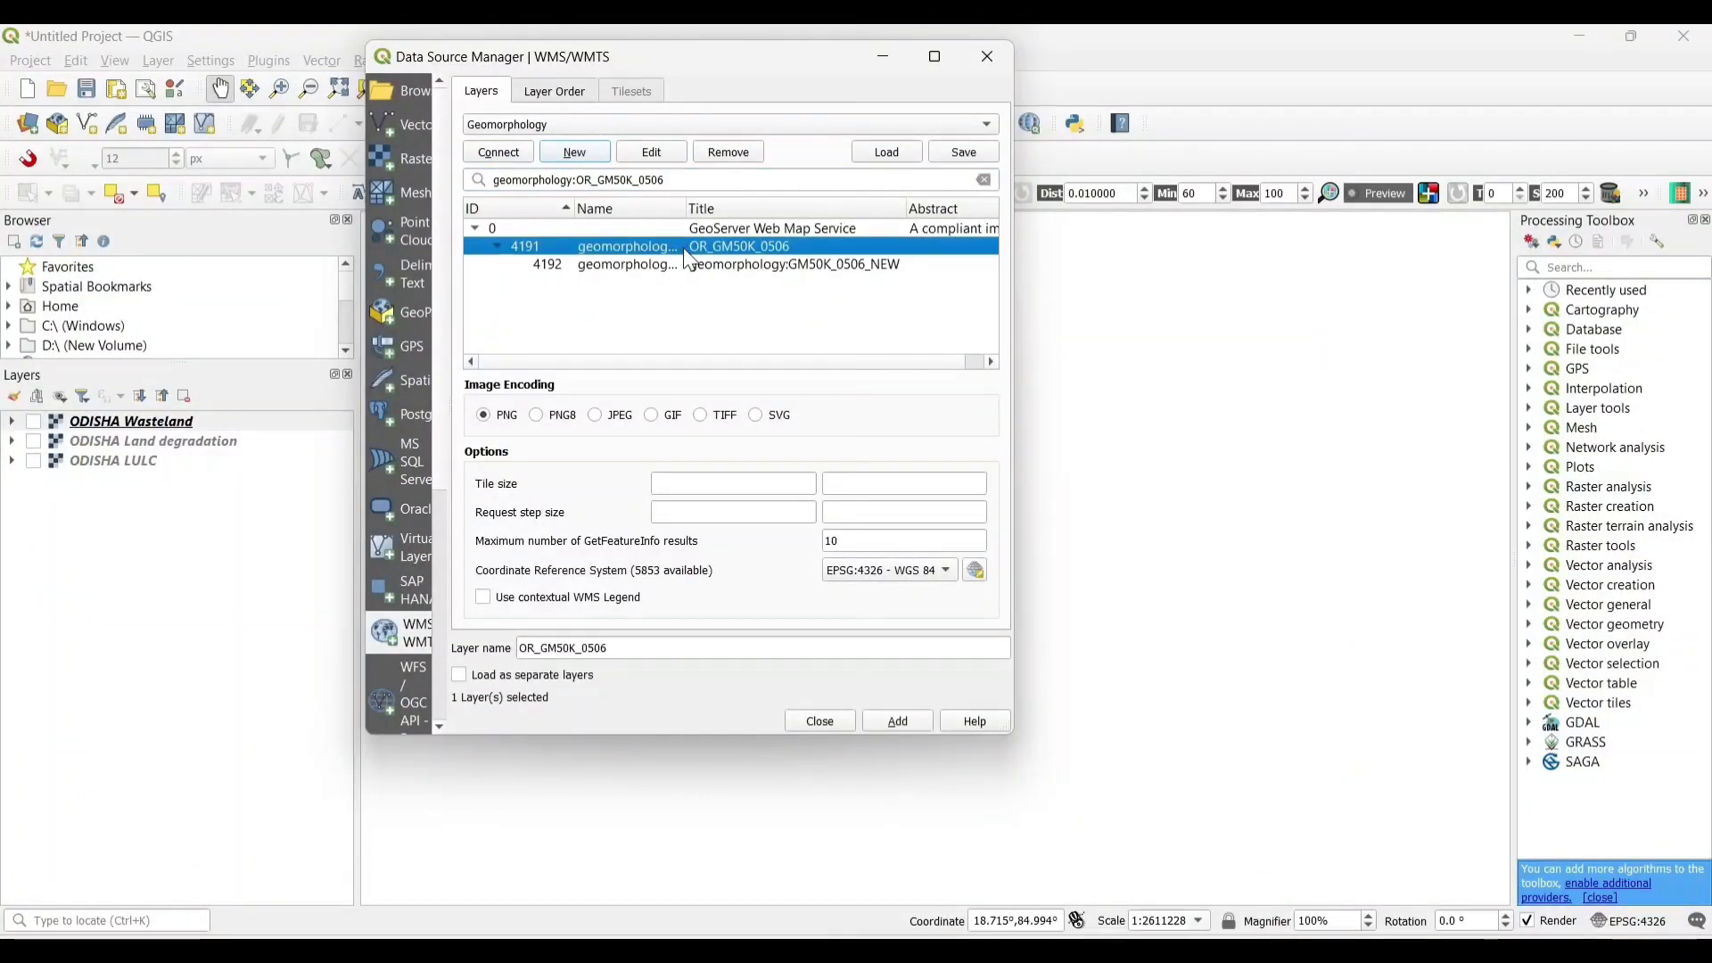
{"action": "left_click", "coordinate": [899, 722]}
{"action": "left_click", "coordinate": [821, 721]}
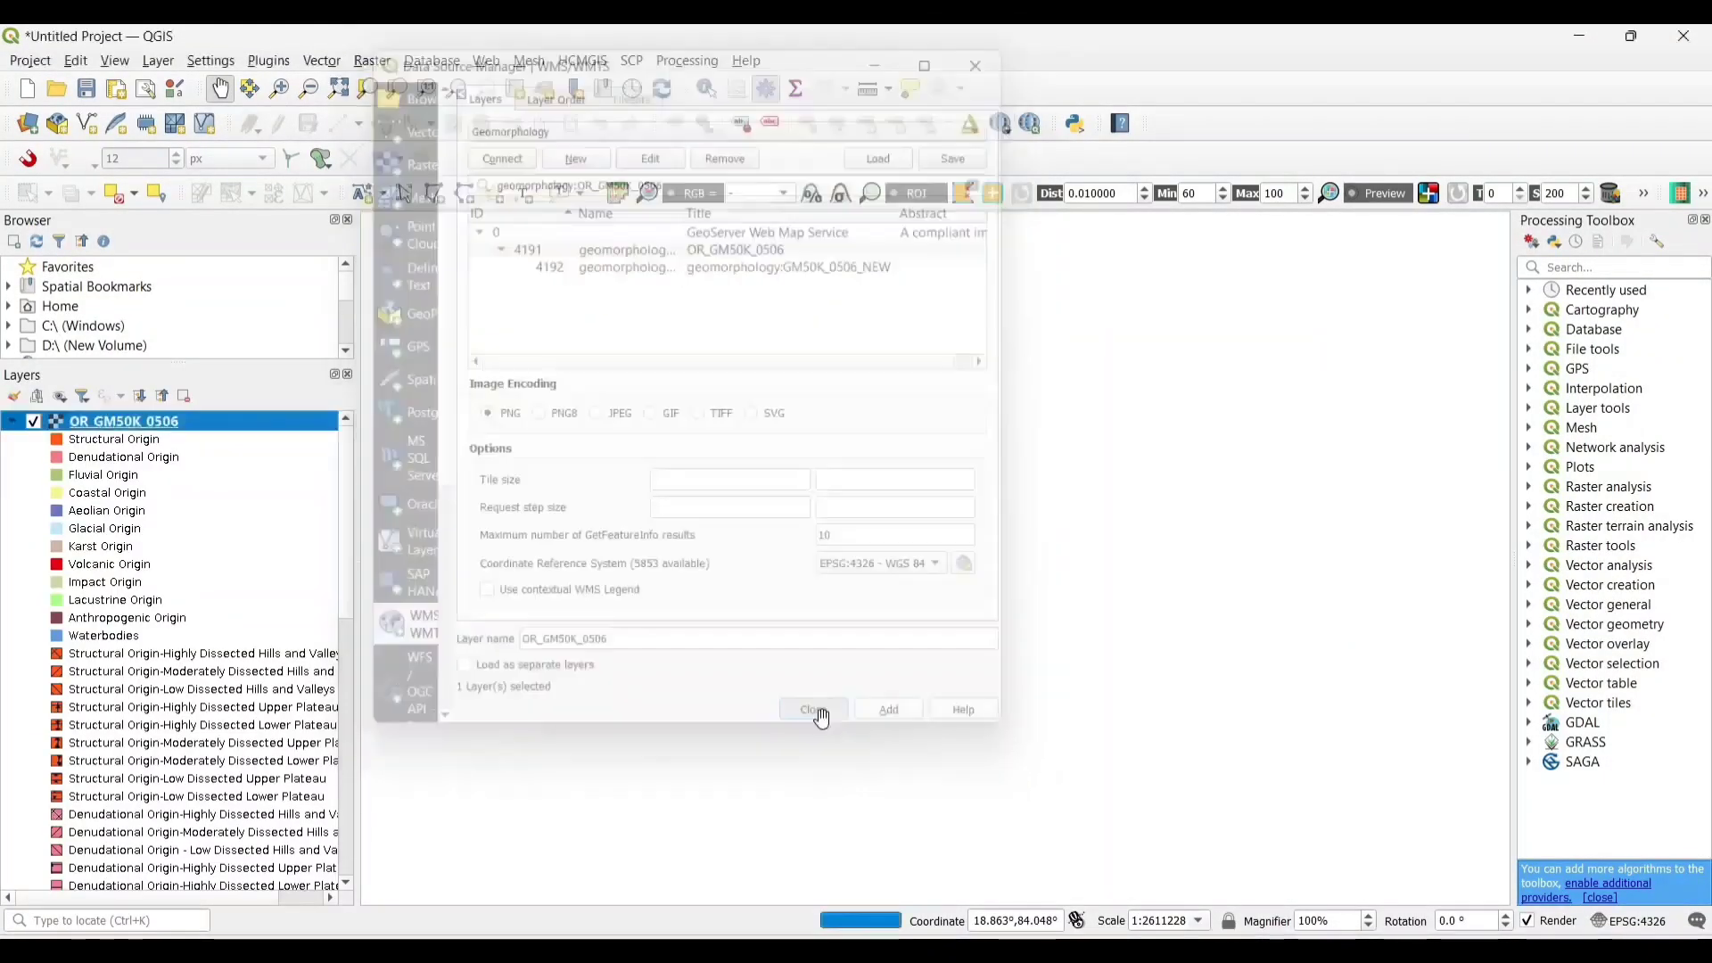
Collapse the legend of the OR_GM50K_0506 layer and rename the layer as ODISHA Geomorphology.
{"action": "left_click_drag", "start_coordinate": [352, 519], "coordinate": [352, 572]}
{"action": "left_click", "coordinate": [12, 421]}
{"action": "right_click", "coordinate": [153, 416]}
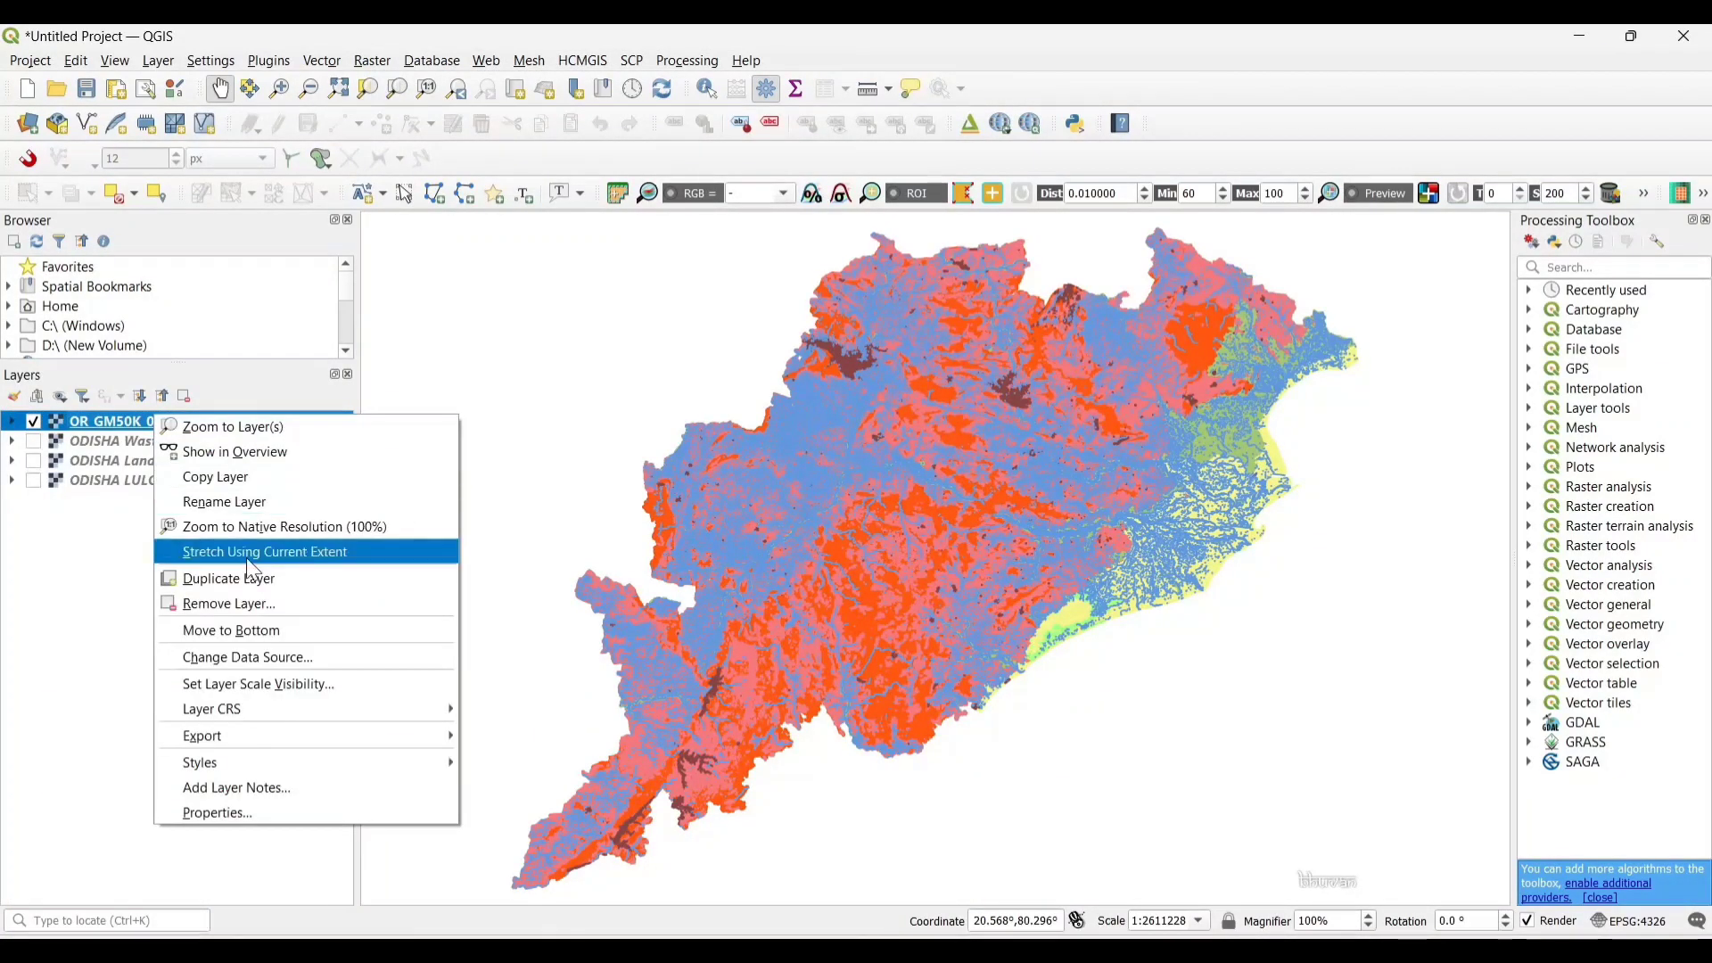
{"action": "left_click", "coordinate": [214, 499]}
{"action": "type", "text": "ODISHA Ge"}
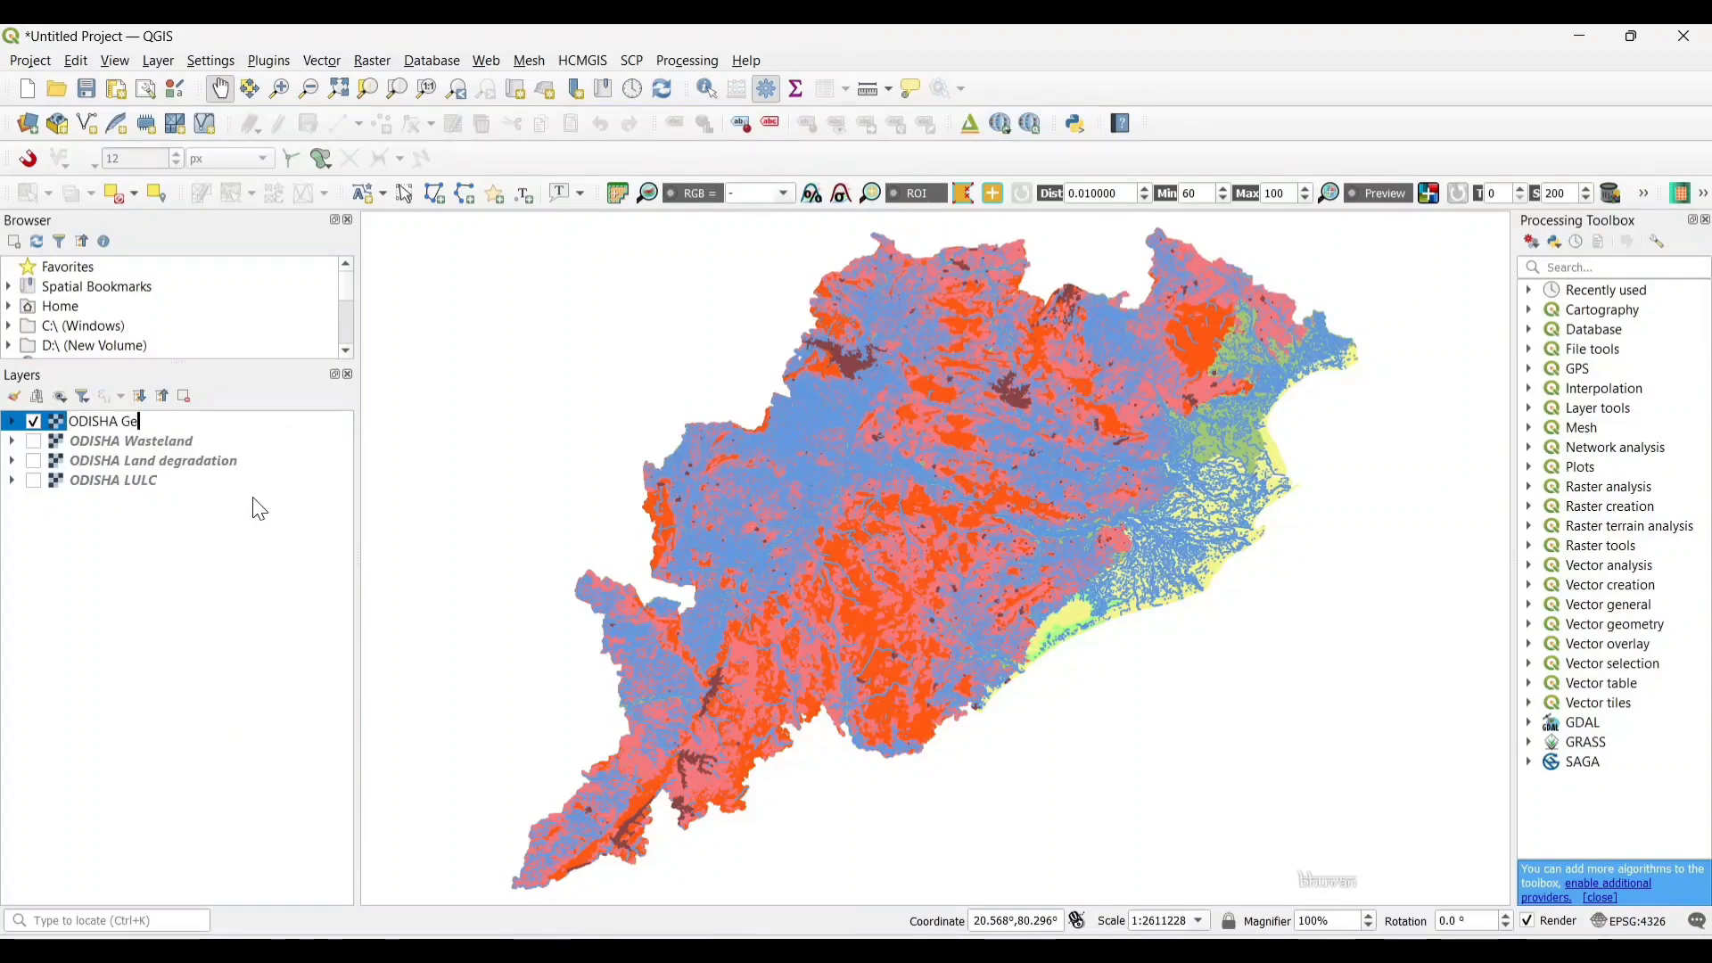
{"action": "type", "text": "omorphology"}
{"action": "key", "text": "Return"}
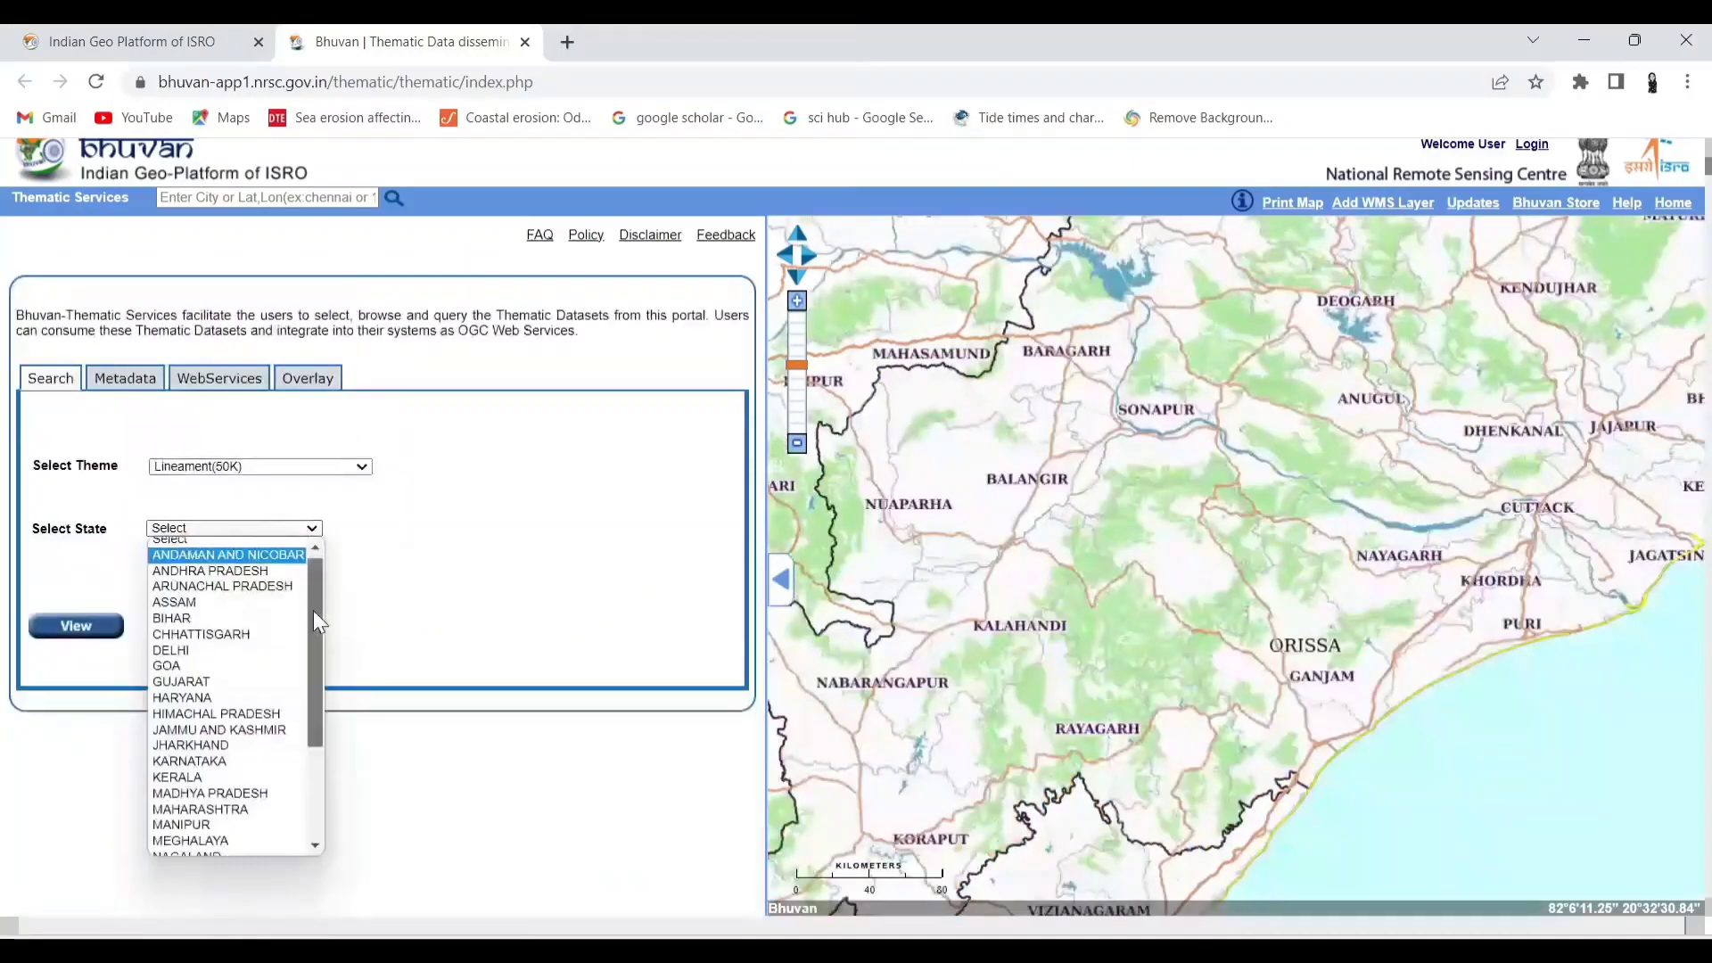
Switch to the Bhuvan page and display the Lineament(50K) theme for ODISHA.
{"action": "left_click", "coordinate": [313, 610]}
{"action": "scroll", "coordinate": [522, 589], "scroll_direction": "down", "scroll_amount": 3}
{"action": "scroll", "coordinate": [522, 588], "scroll_direction": "up", "scroll_amount": 3}
Copy the Web Map Service (WMS) URL for QGIS users from the lineament layer's web services information.
{"action": "left_click", "coordinate": [219, 378]}
{"action": "left_click_drag", "start_coordinate": [87, 751], "coordinate": [332, 757]}
{"action": "right_click", "coordinate": [331, 757]}
{"action": "left_click", "coordinate": [371, 609]}
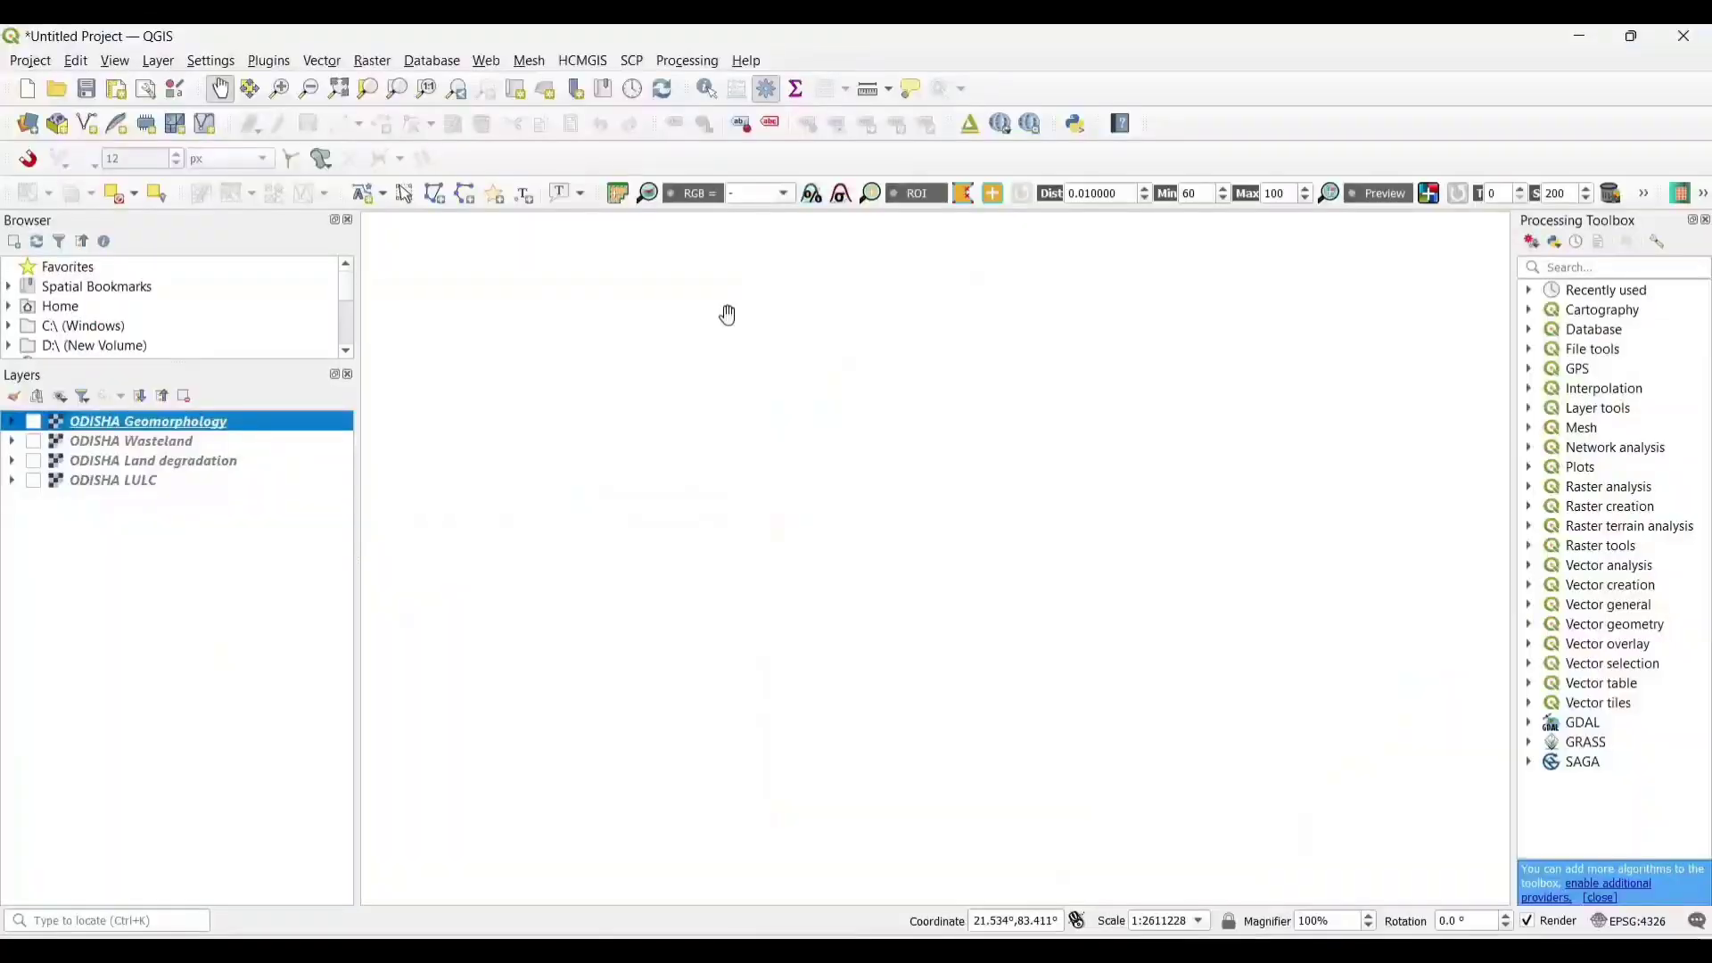
{"action": "left_click", "coordinate": [158, 60]}
{"action": "mouse_move", "coordinate": [191, 153]}
{"action": "left_click", "coordinate": [597, 330]}
{"action": "left_click", "coordinate": [569, 153]}
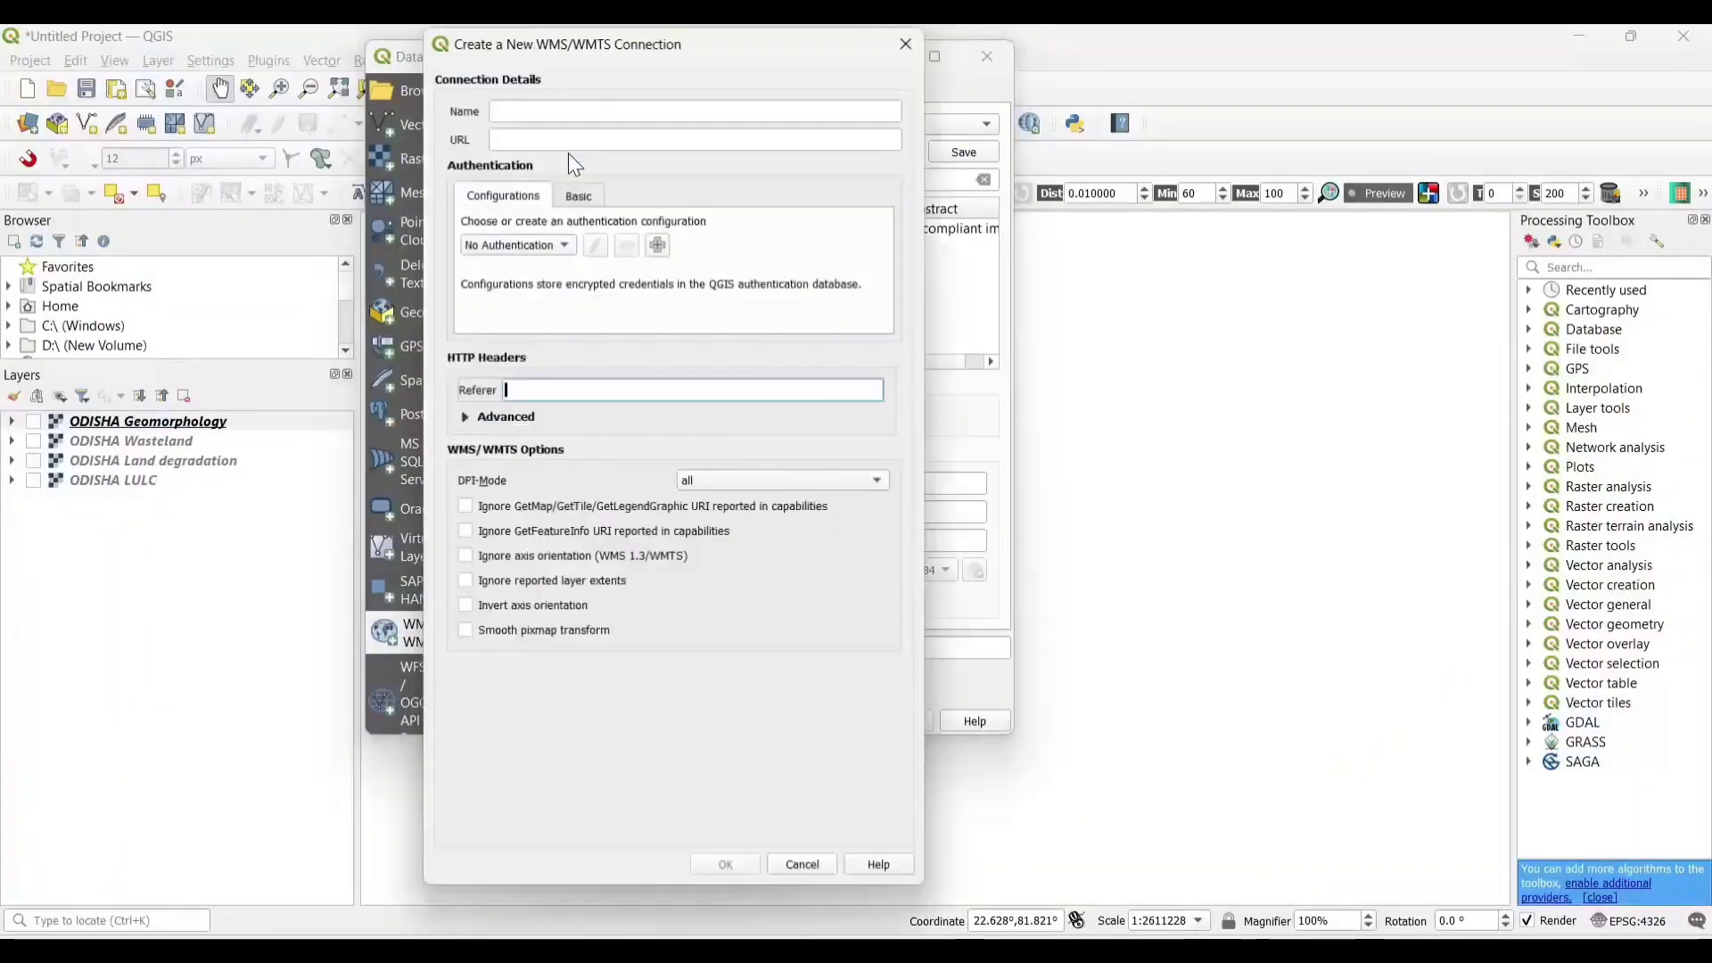
{"action": "left_click", "coordinate": [556, 109]}
{"action": "type", "text": "Lineament"}
{"action": "right_click", "coordinate": [574, 138]}
{"action": "left_click", "coordinate": [606, 239]}
{"action": "left_click", "coordinate": [727, 868]}
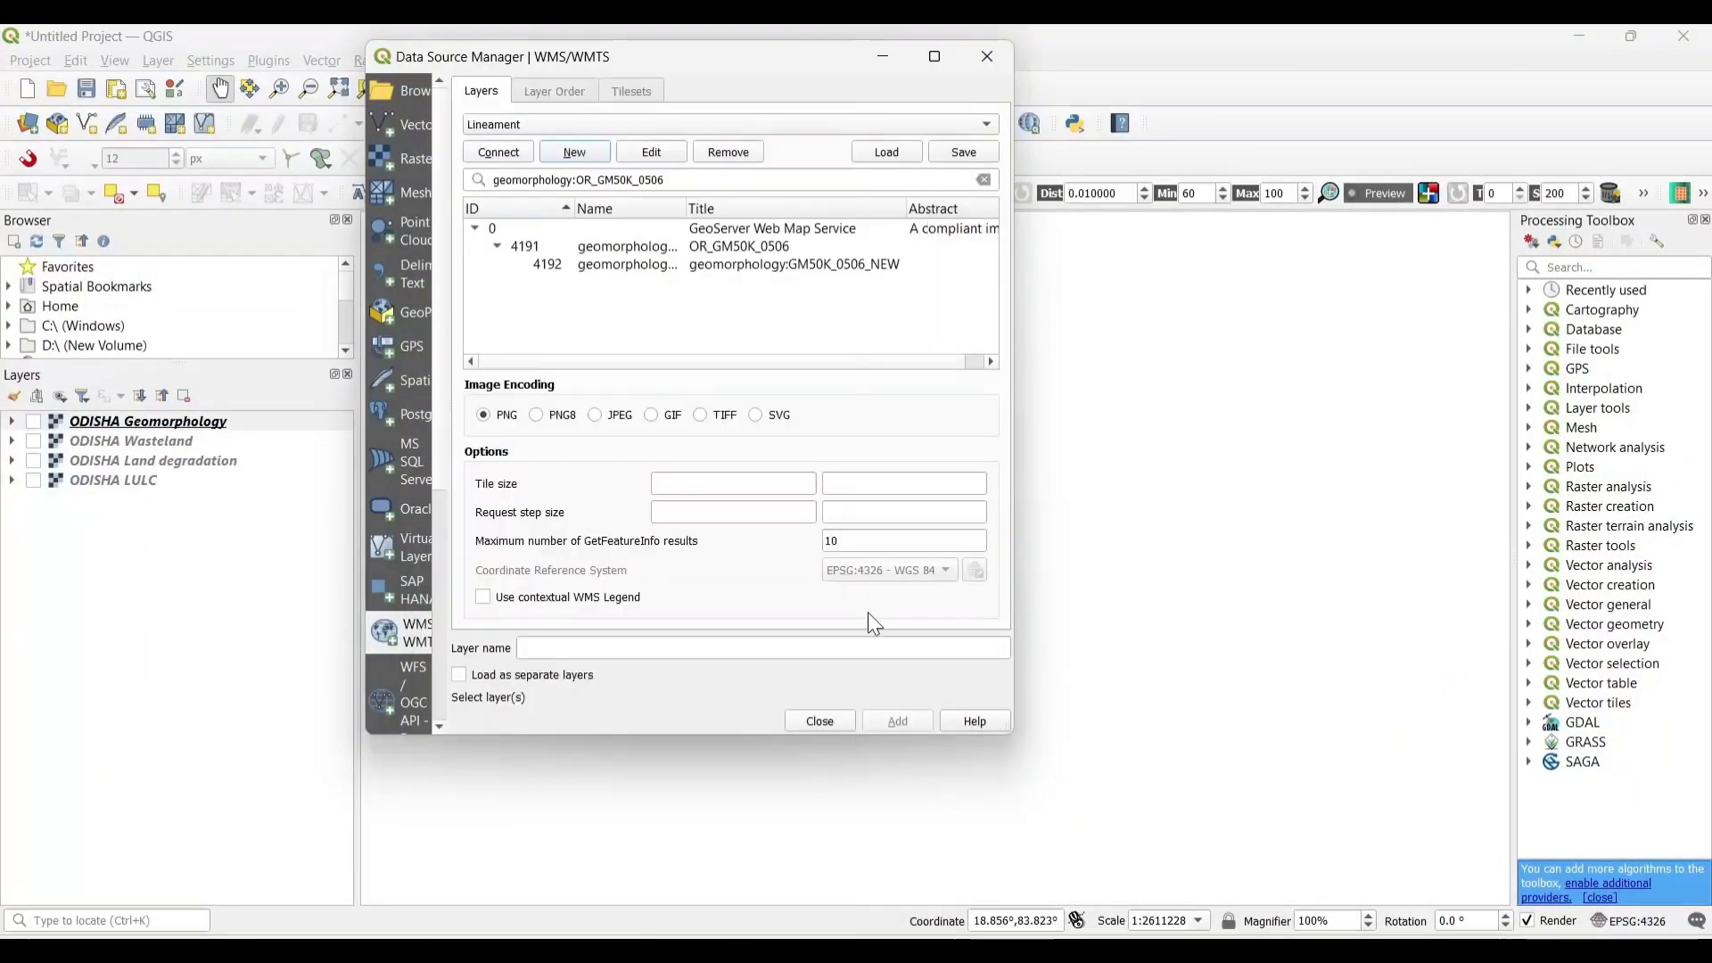
{"action": "left_click", "coordinate": [498, 152]}
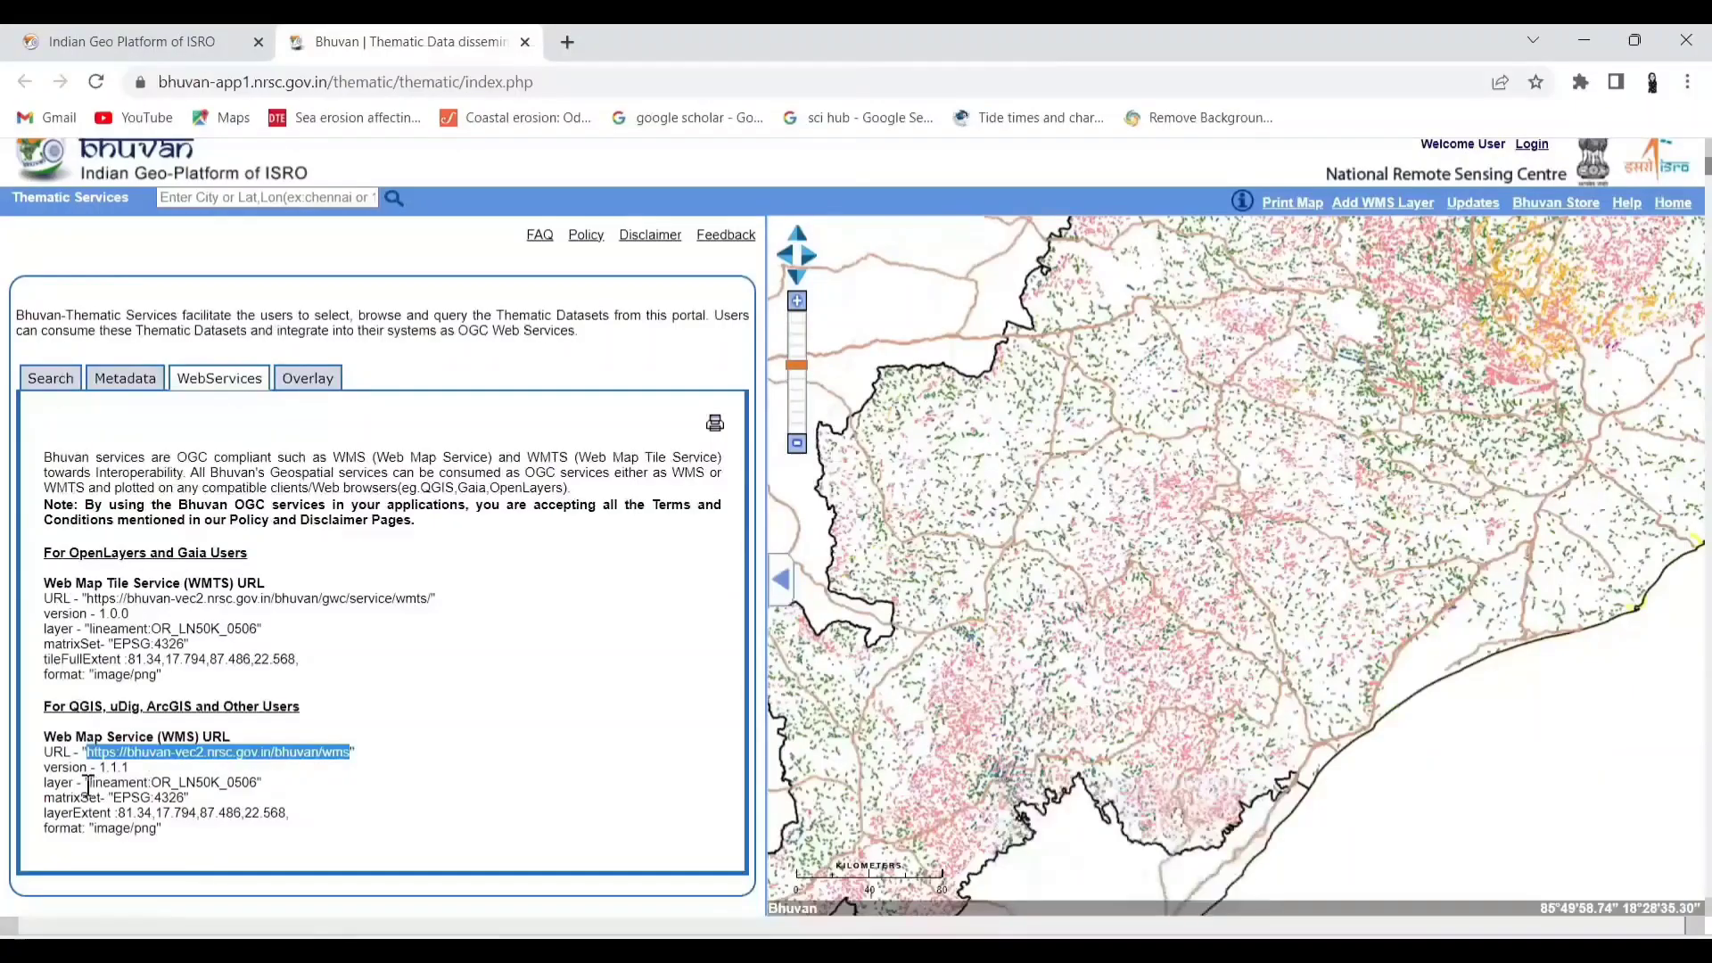
Copy the layer name lineament:OR_LN50K_0506 from the Bhuvan page and use it in QGIS to find and add the OR_LN50K_0506 layer.
{"action": "left_click_drag", "start_coordinate": [88, 777], "coordinate": [265, 777]}
{"action": "right_click", "coordinate": [125, 784]}
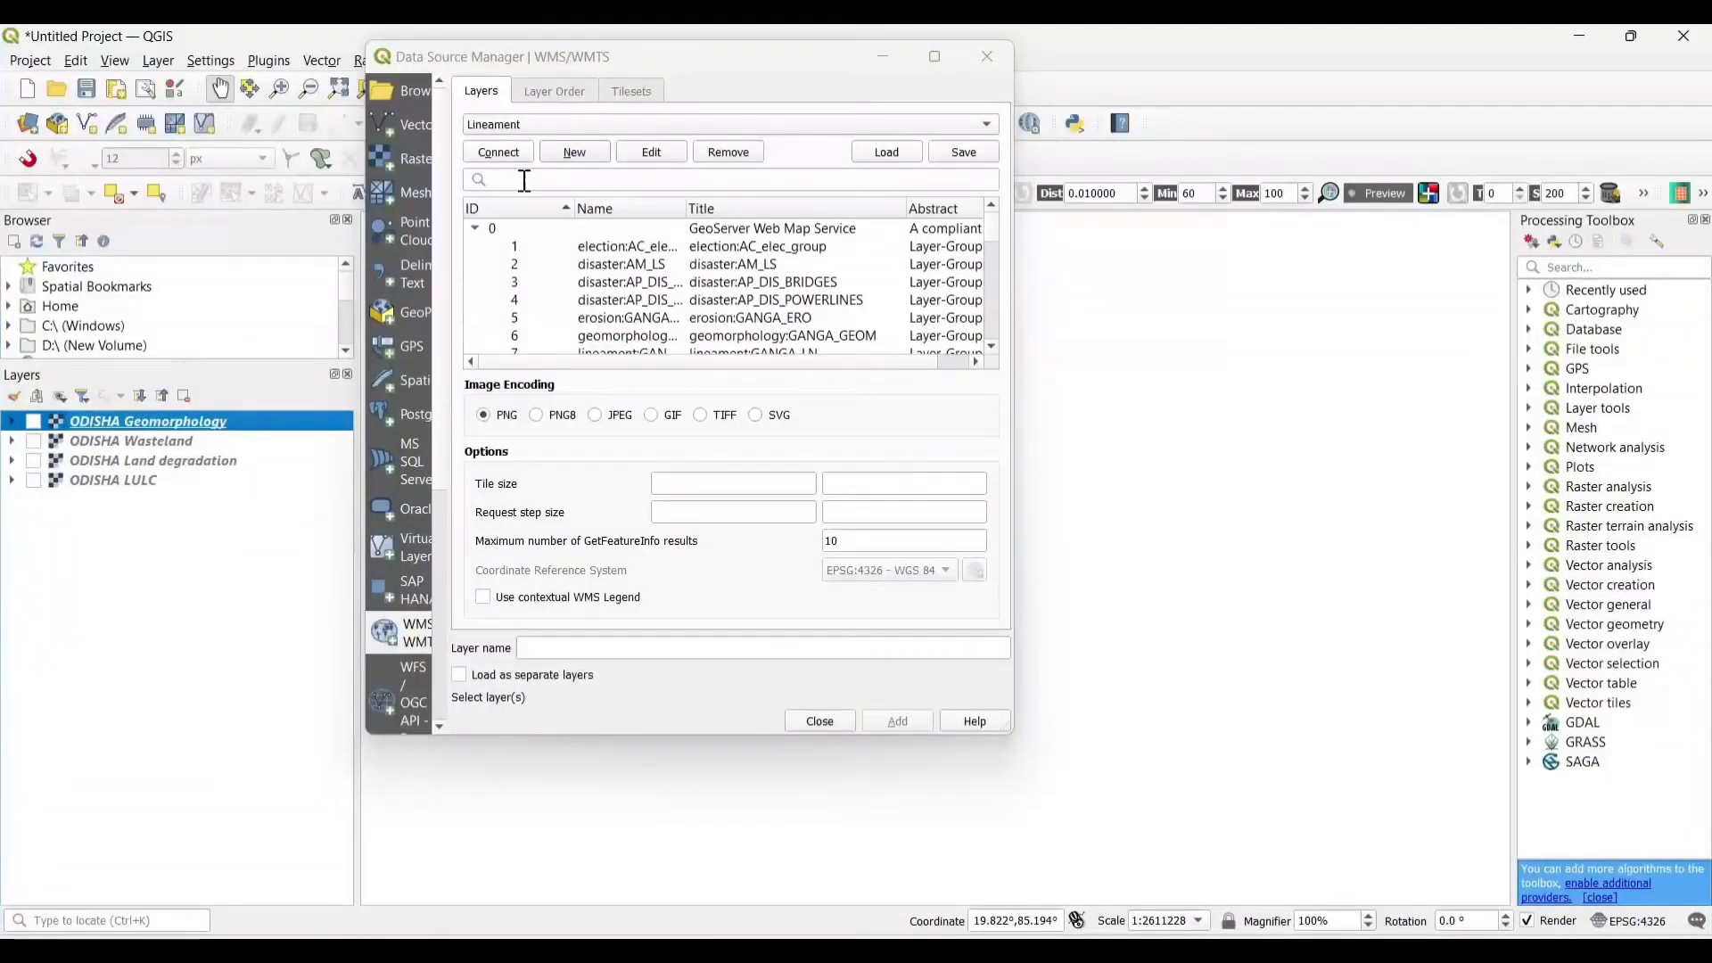
{"action": "right_click", "coordinate": [525, 180]}
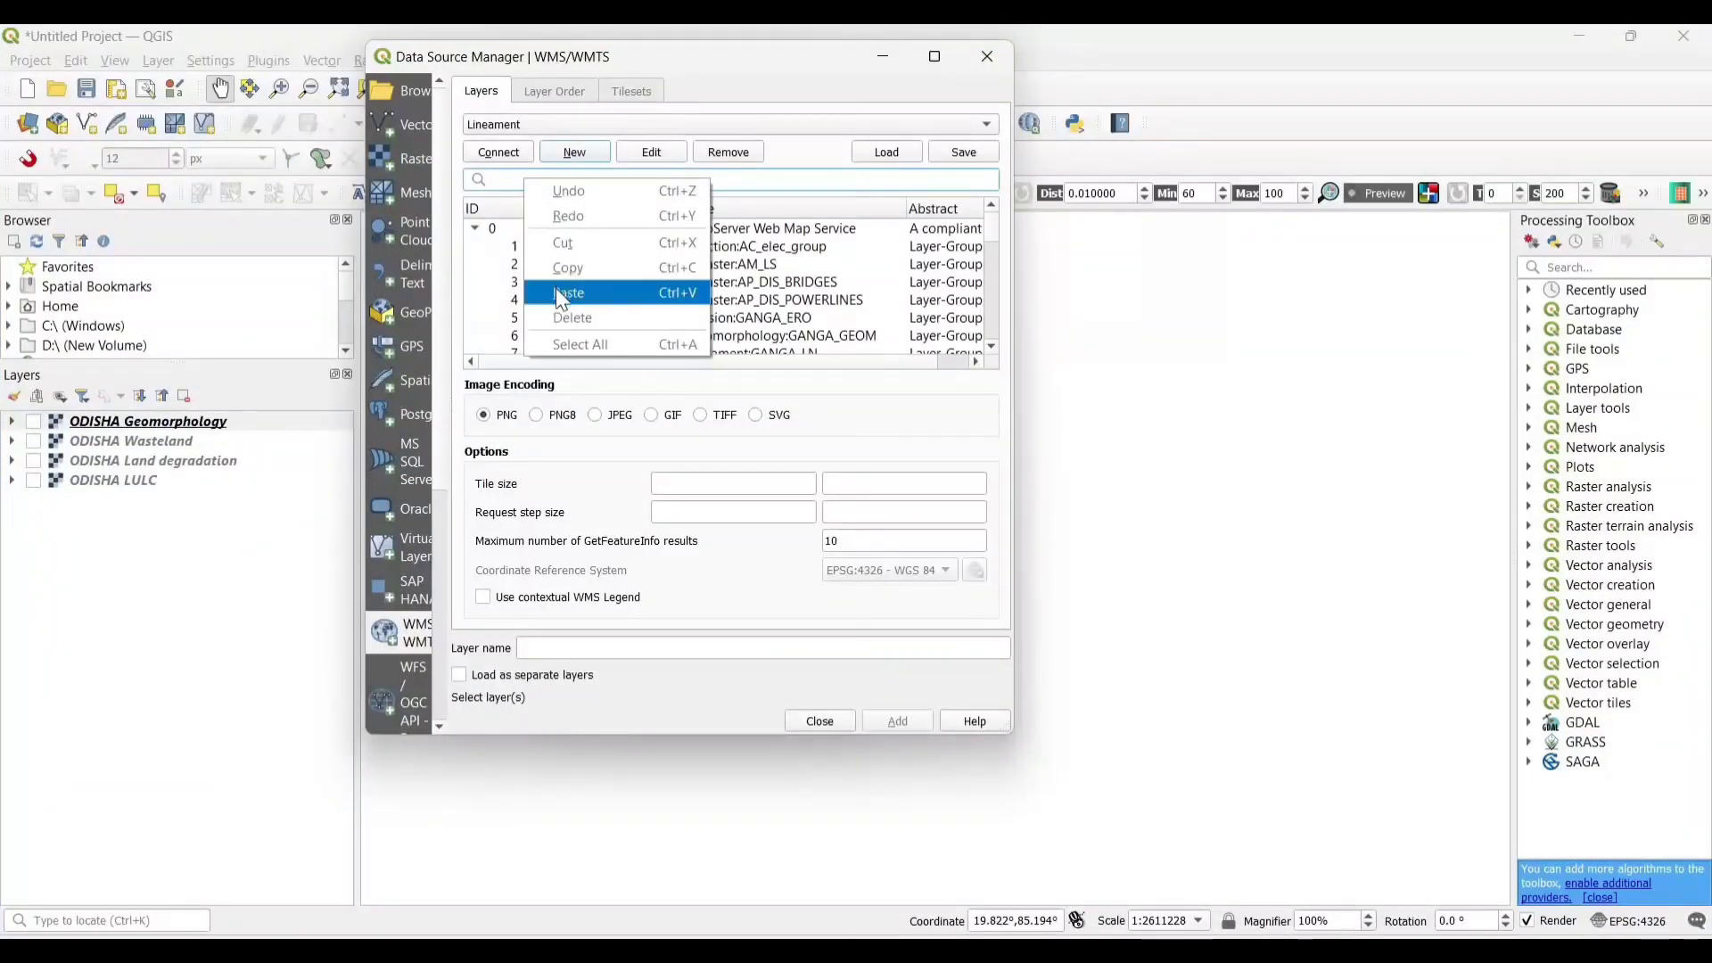
{"action": "left_click", "coordinate": [561, 290]}
{"action": "left_click", "coordinate": [624, 246]}
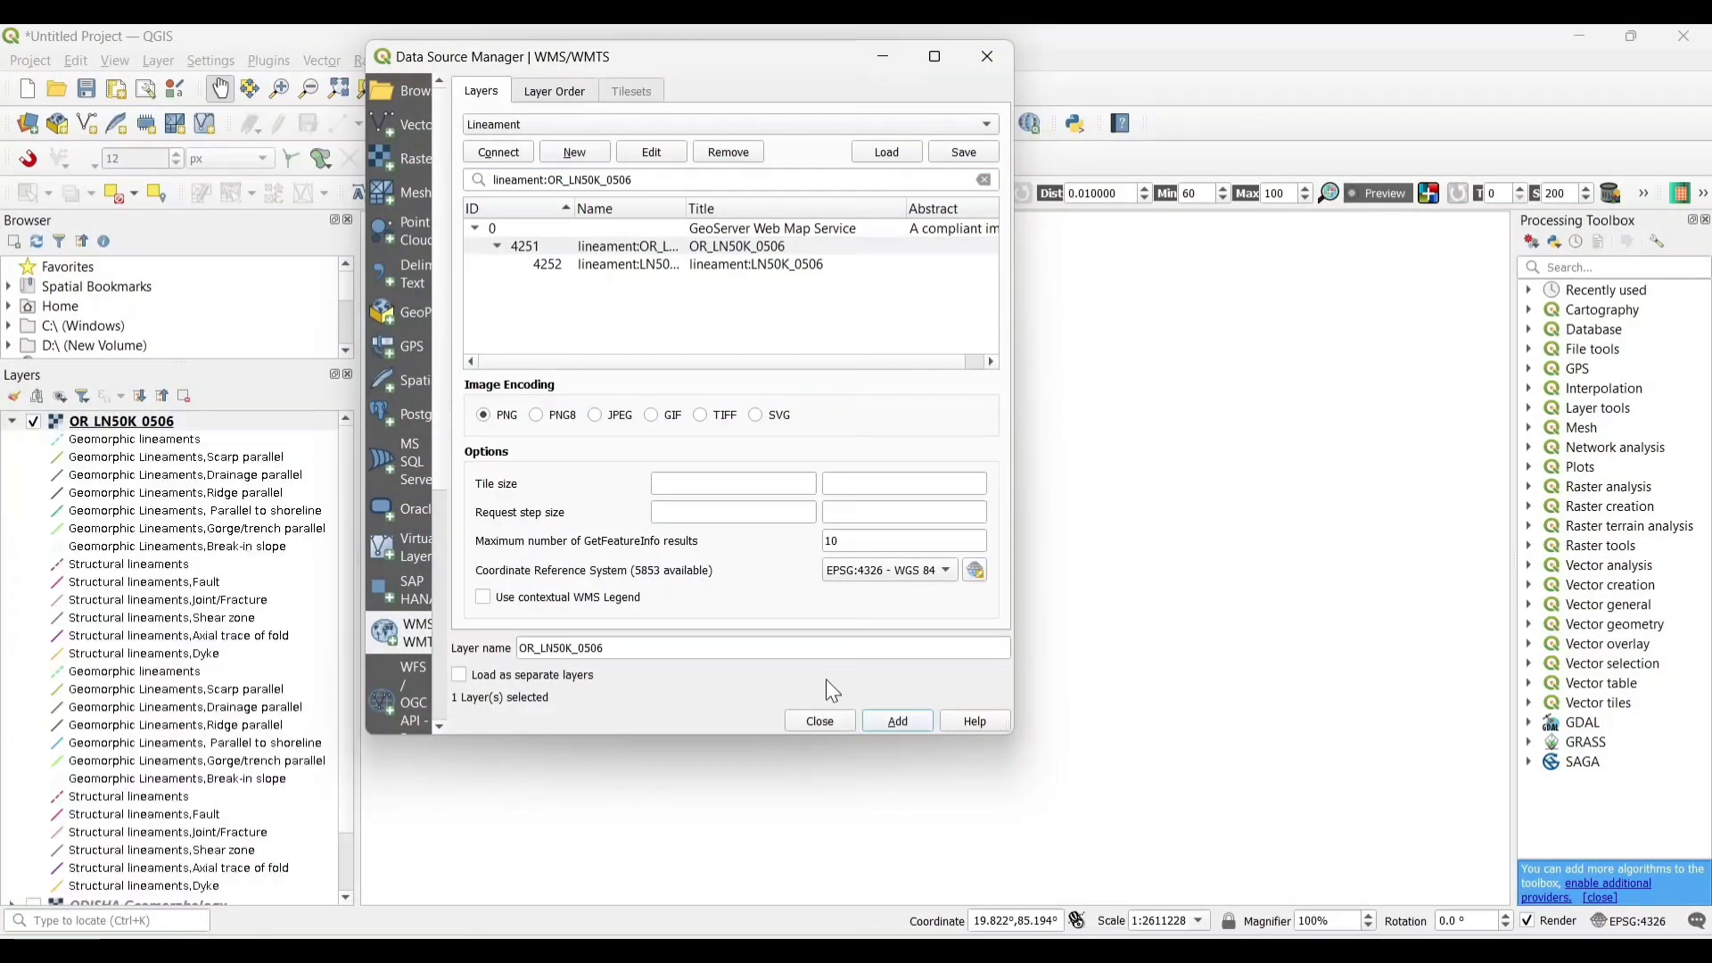
{"action": "left_click", "coordinate": [819, 719]}
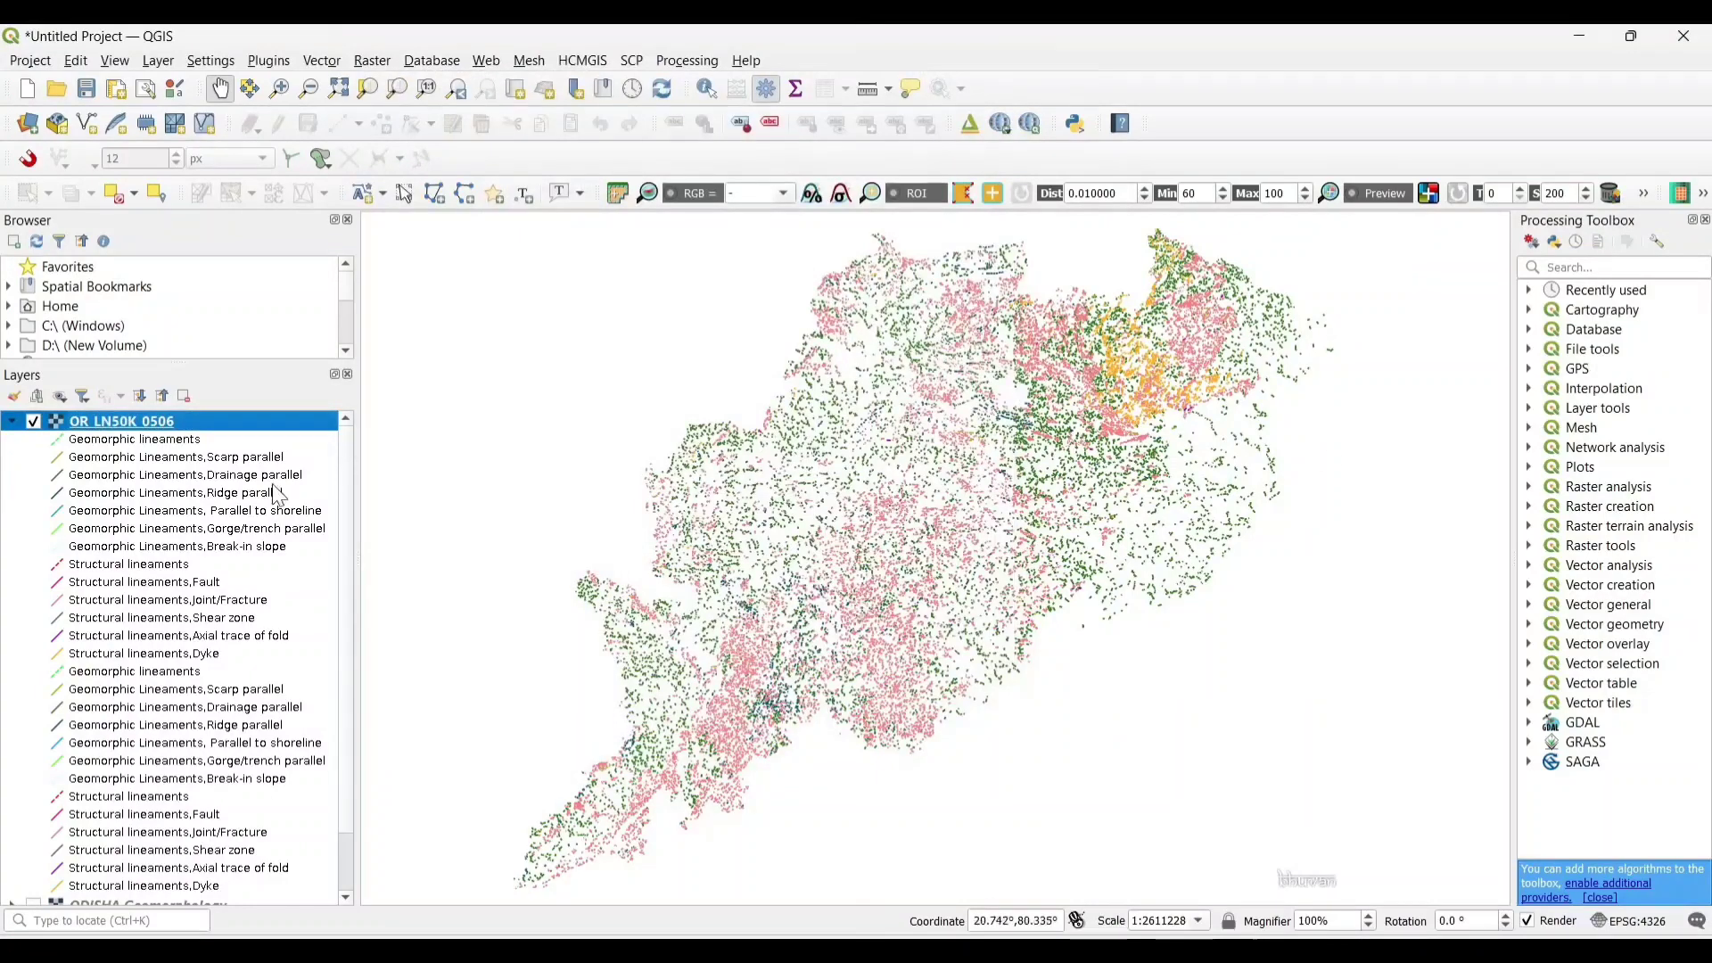
Rename the OR_LN50K_0506 layer as ODISHA Lineament and collapse its legend.
{"action": "right_click", "coordinate": [200, 420]}
{"action": "left_click", "coordinate": [308, 502]}
{"action": "key", "text": "BackSpace"}
{"action": "type", "text": "OD"}
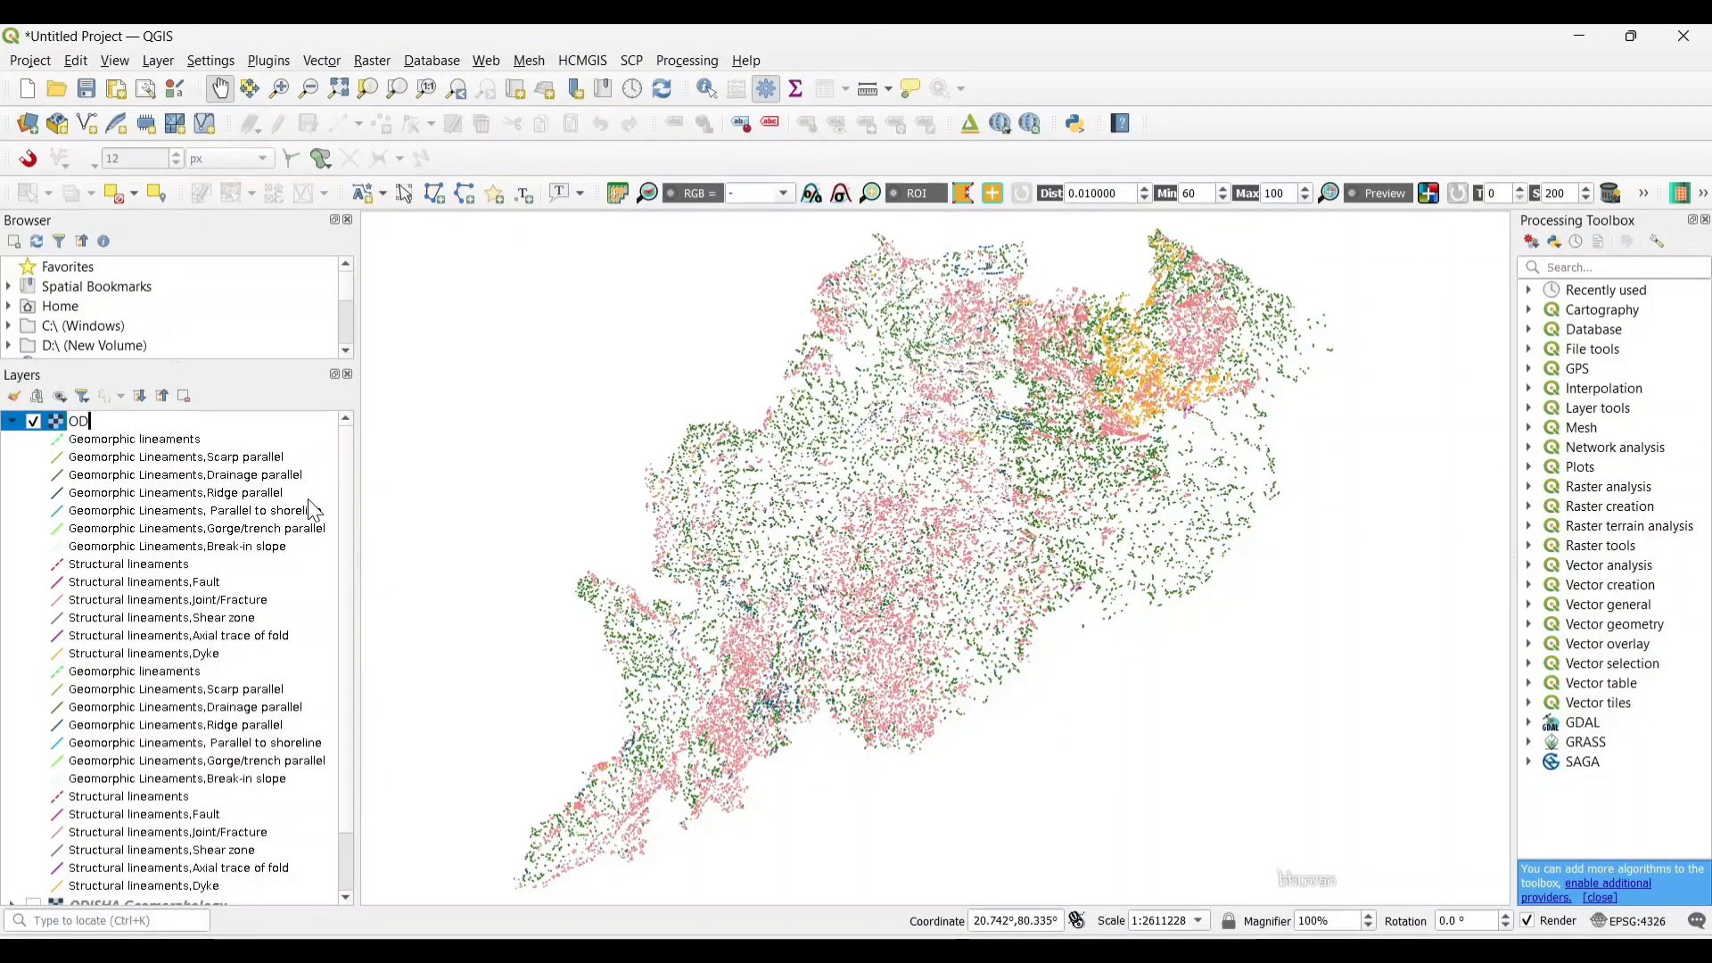
{"action": "type", "text": "ISHA Lineament"}
{"action": "key", "text": "Return"}
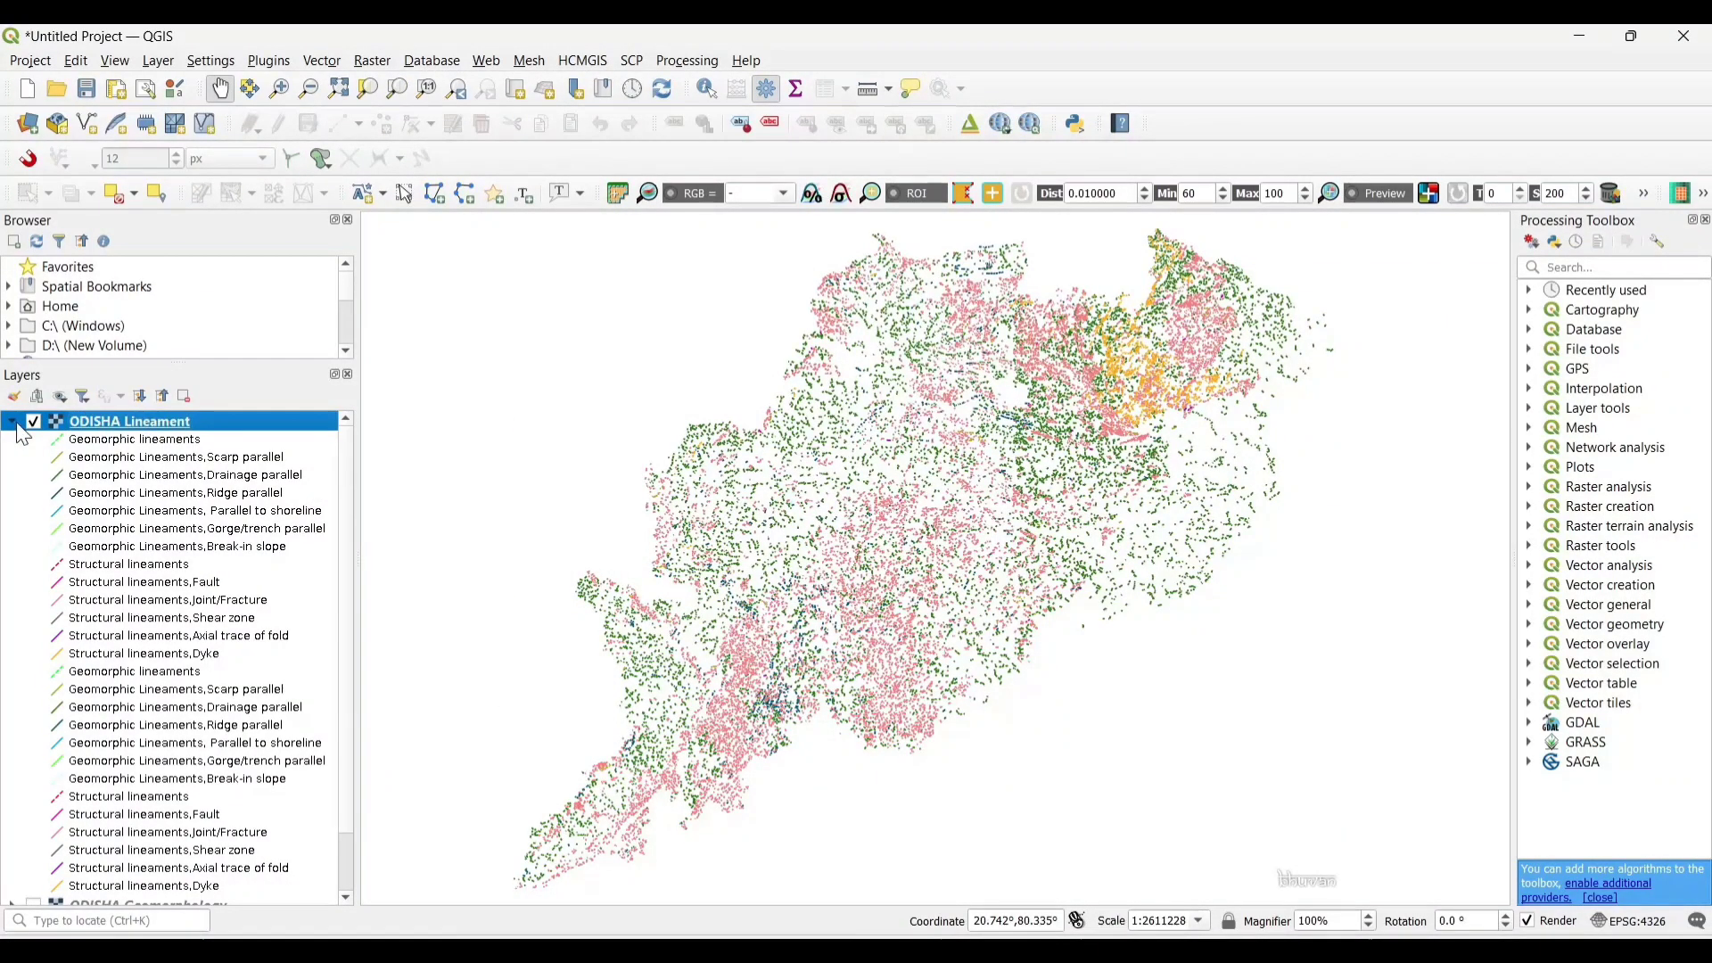
{"action": "key", "text": "Left"}
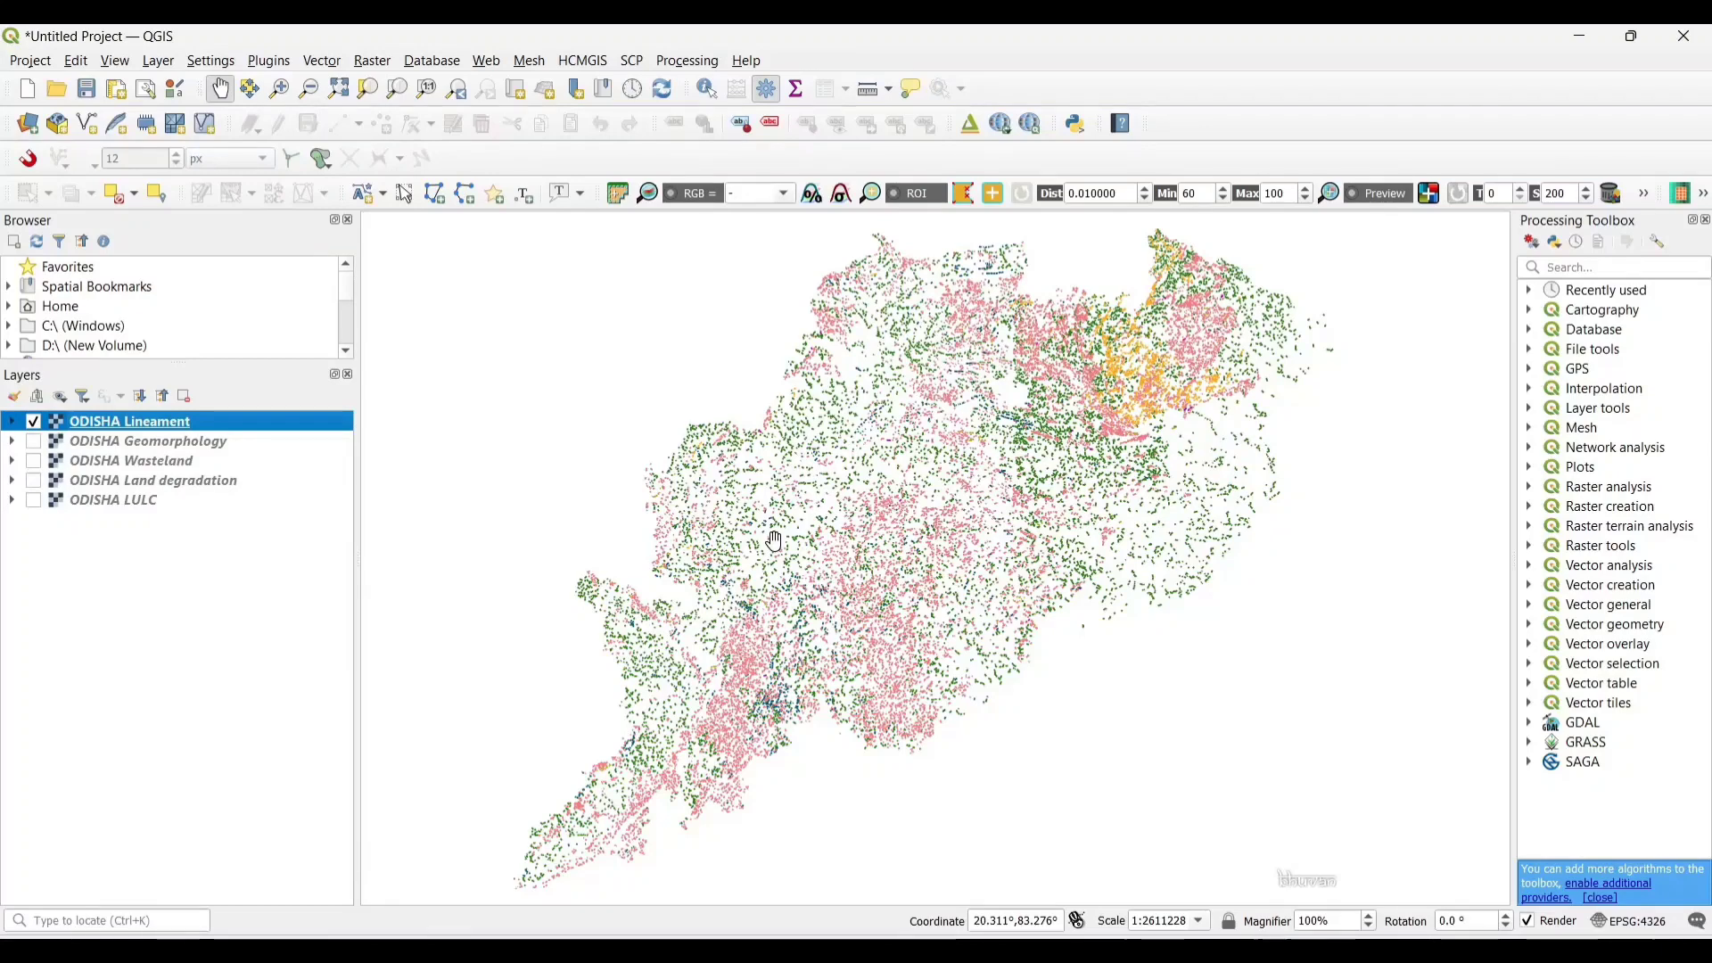
Hide ODISHA Lineament and review the LULC, Land degradation, Wasteland and Geomorphology layers in turn, restoring the lineament-only view.
{"action": "left_click", "coordinate": [33, 420]}
{"action": "left_click", "coordinate": [33, 500]}
{"action": "left_click", "coordinate": [34, 481]}
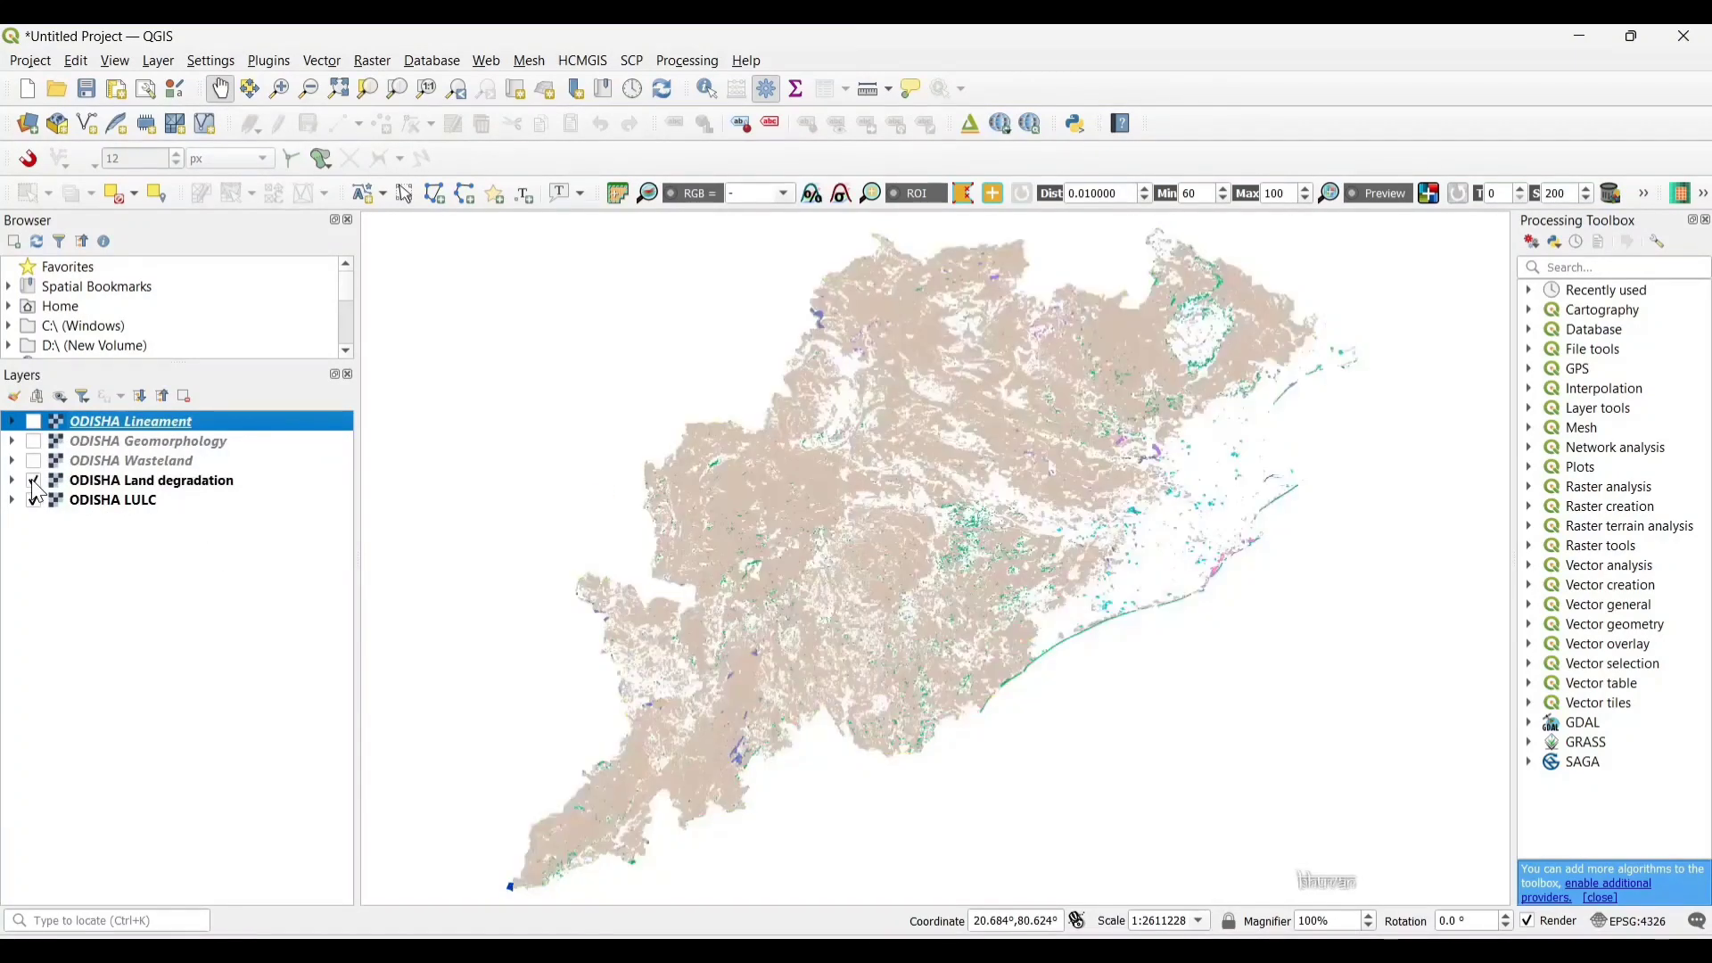
{"action": "left_click", "coordinate": [34, 461]}
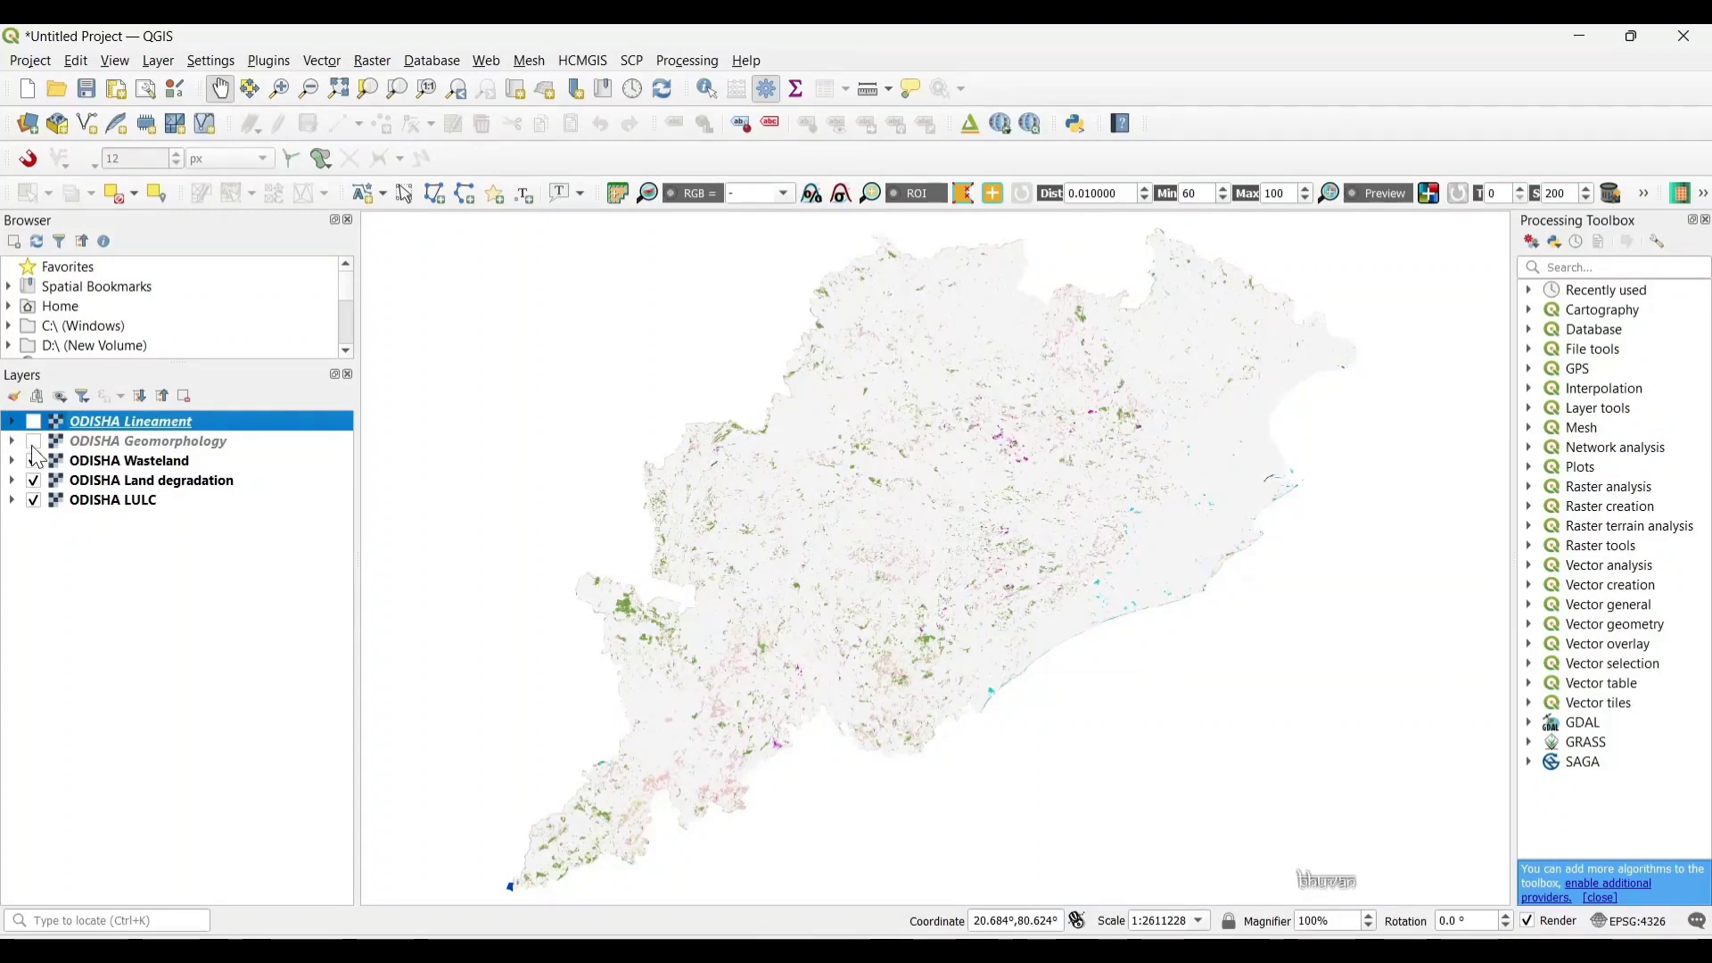
{"action": "left_click", "coordinate": [33, 444]}
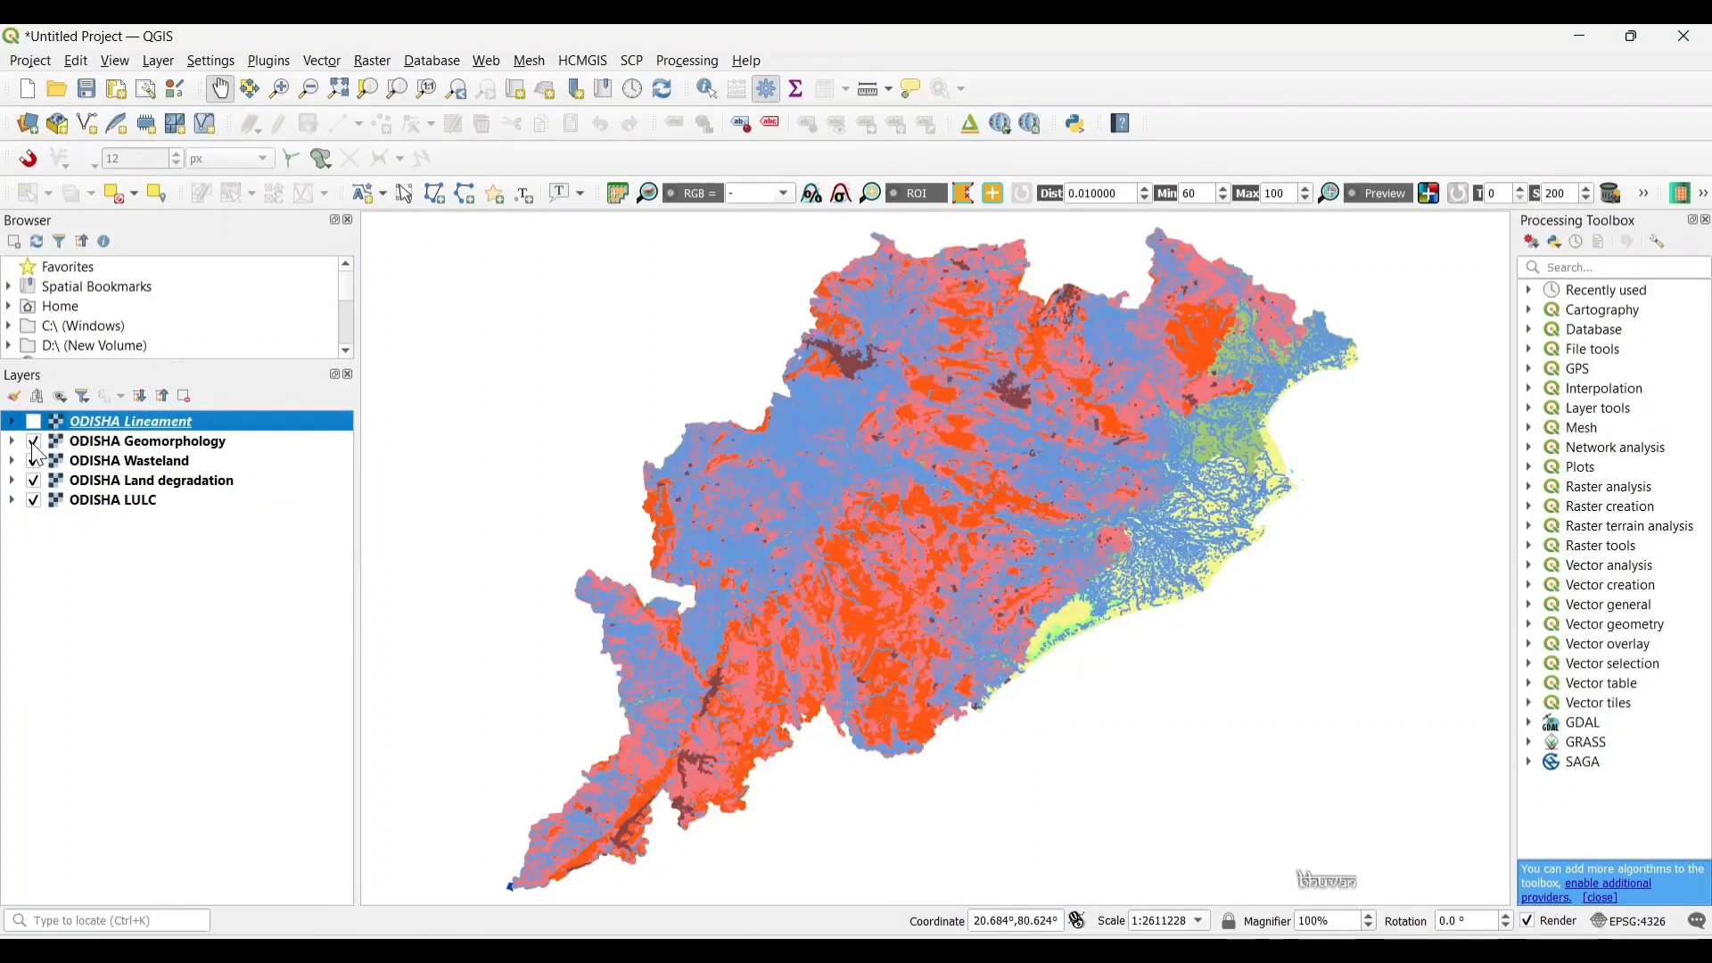
{"action": "left_click", "coordinate": [34, 446], "text": "ctrl"}
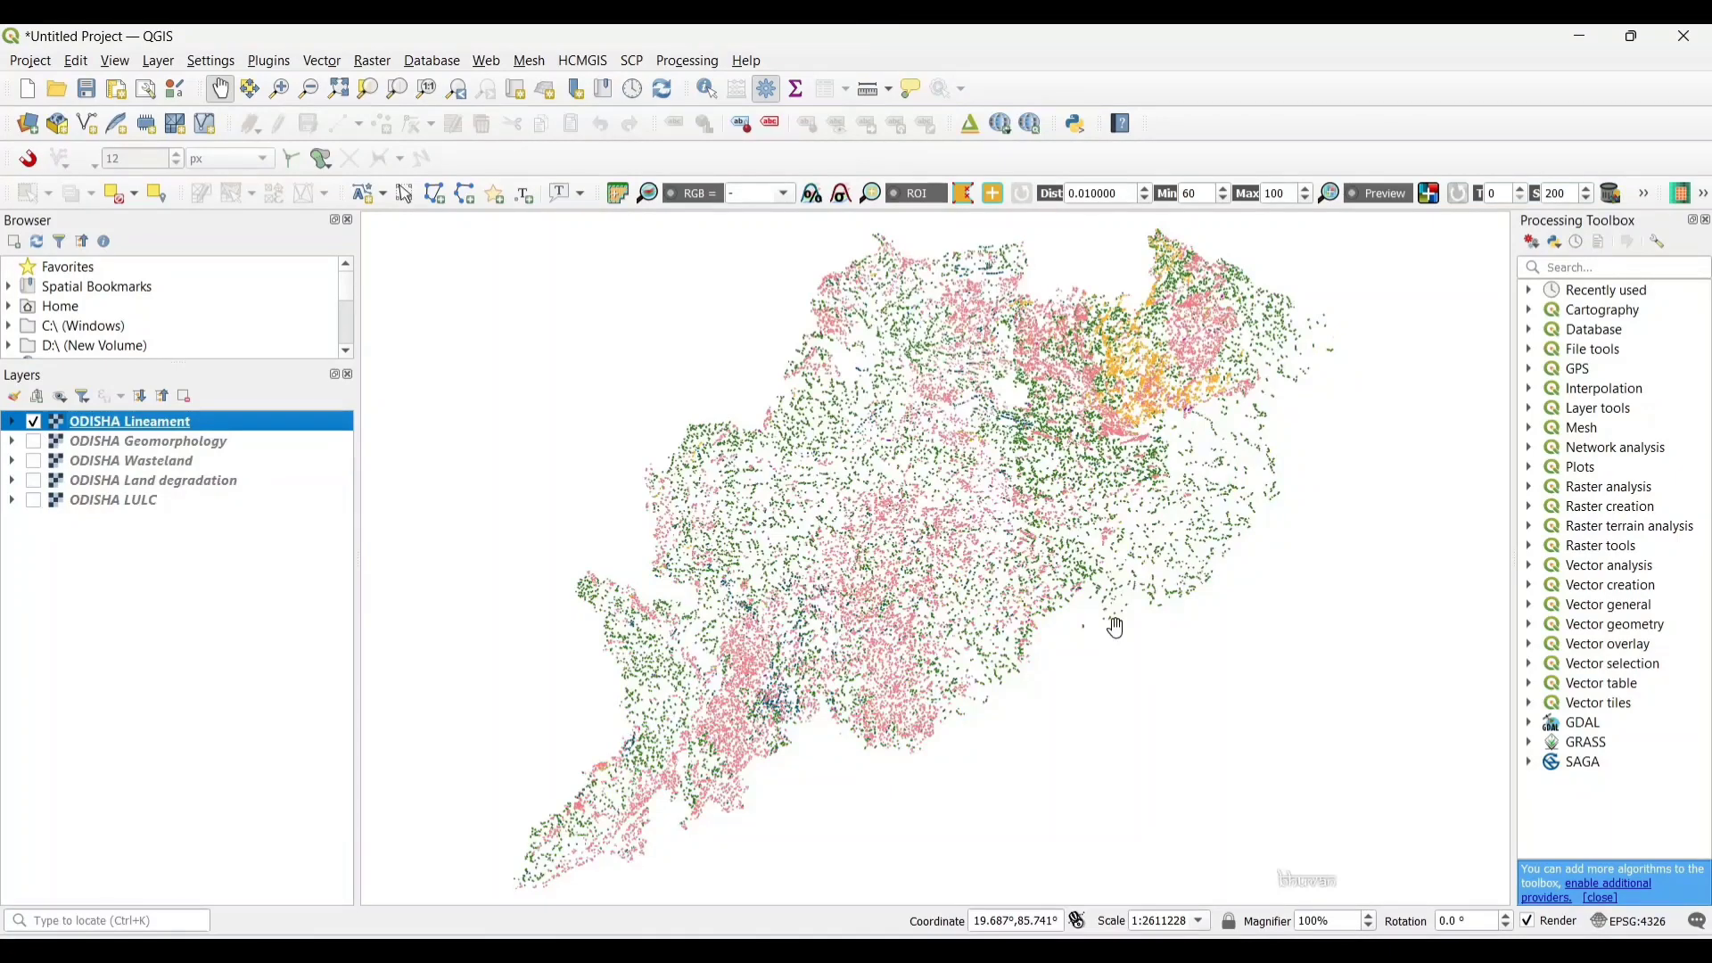